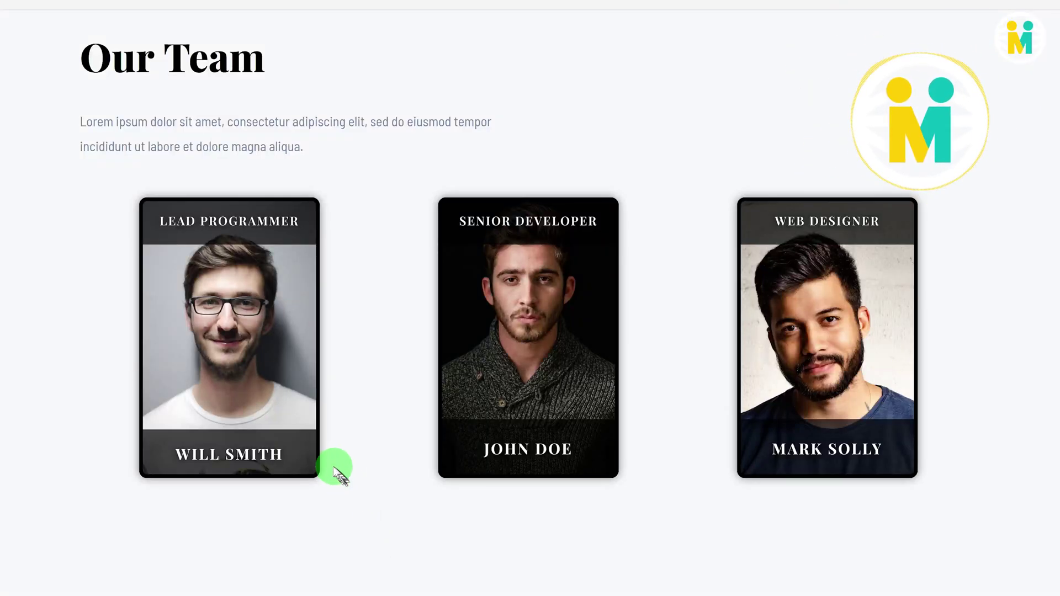
Step: Preview the flip effect on each of the three team-member cards, then switch to the WordPress Dashboard
mouse_move(481, 413)
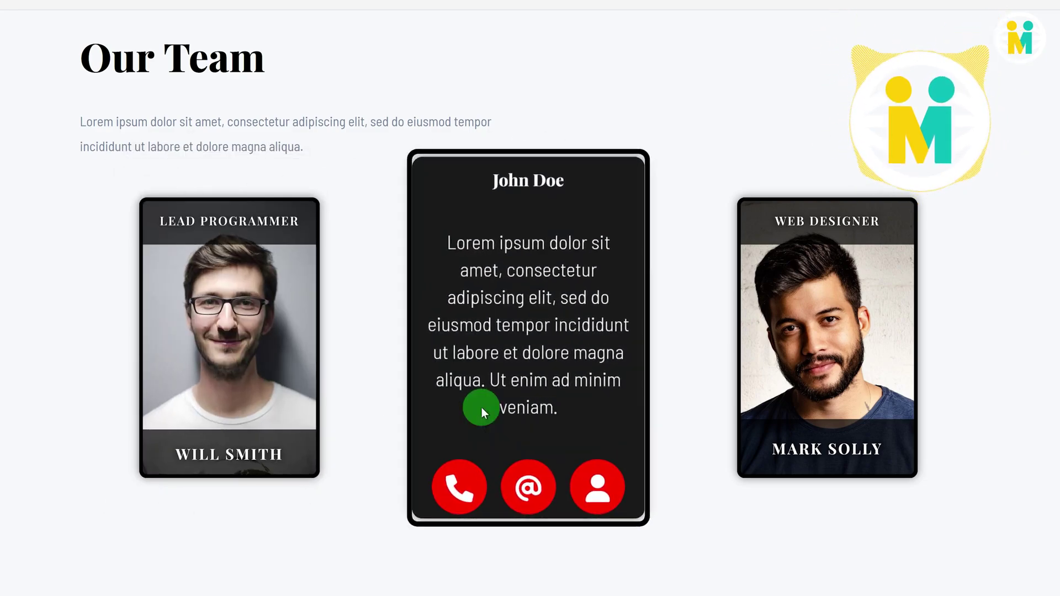
mouse_move(862, 450)
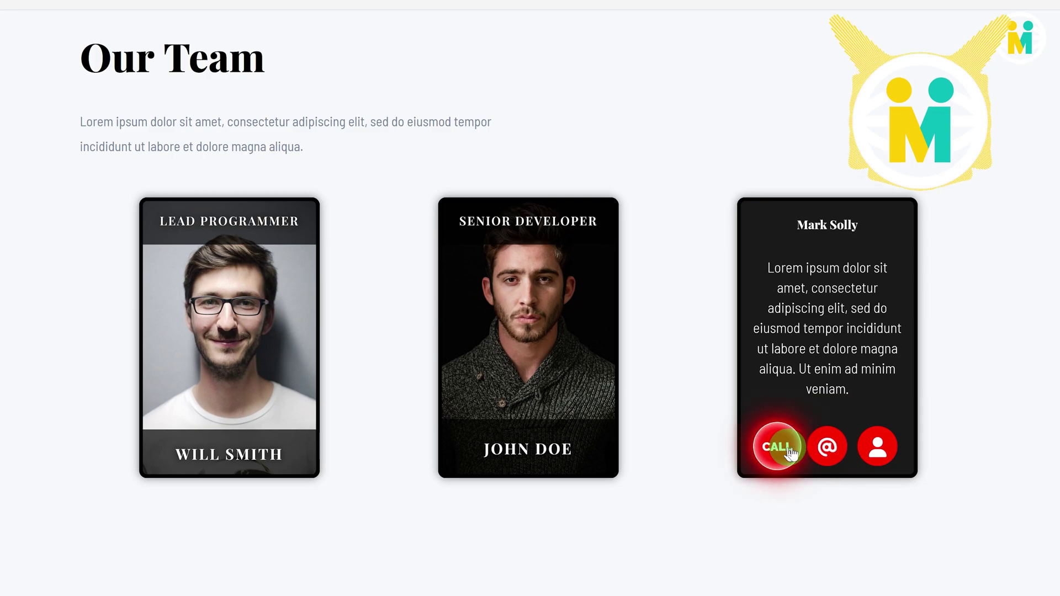
mouse_move(563, 428)
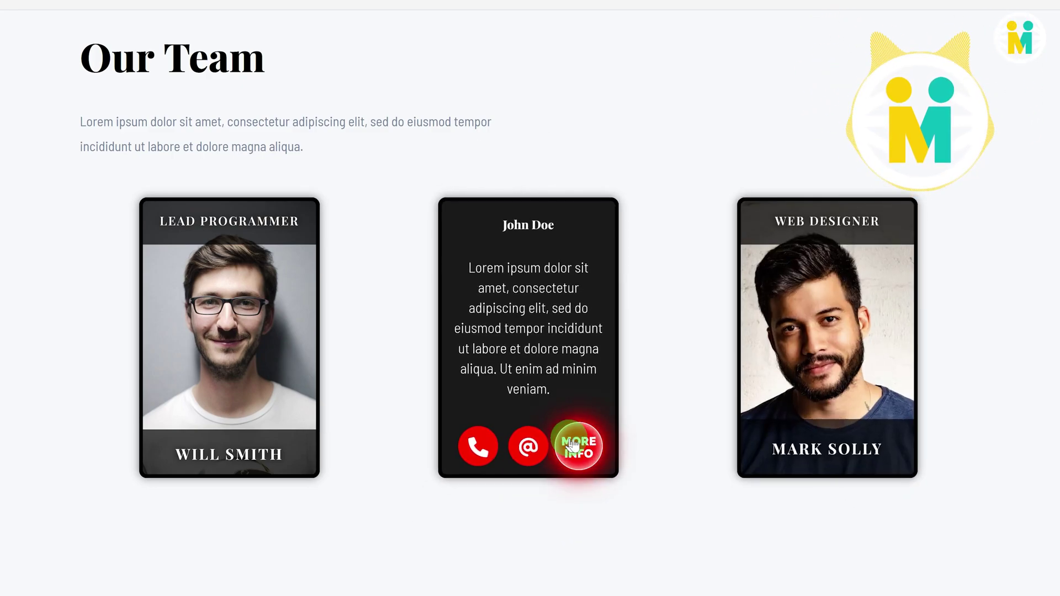
mouse_move(276, 415)
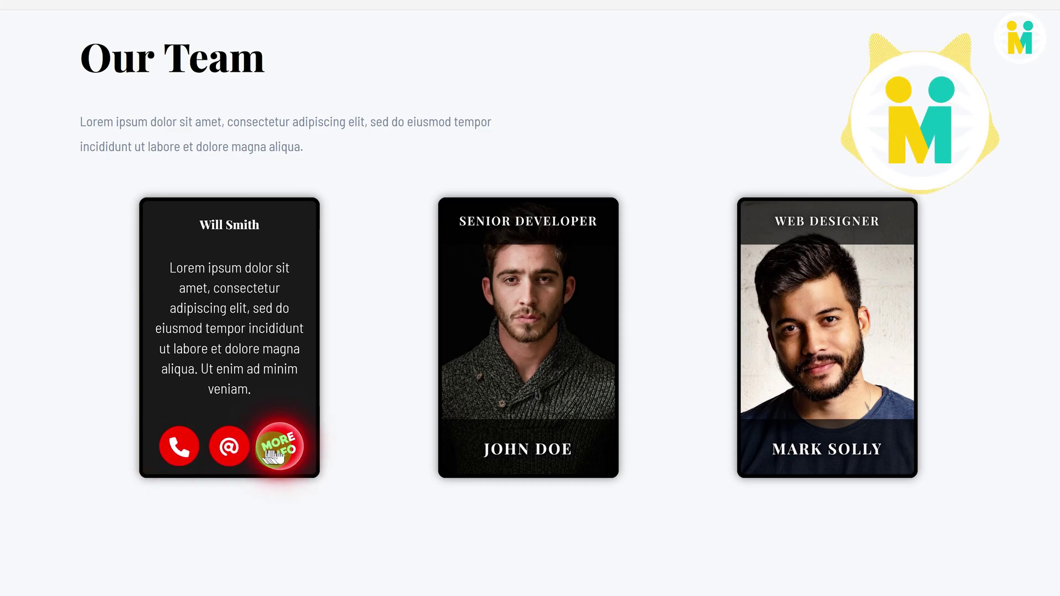
left_click_drag(1049, 461, 712, 449)
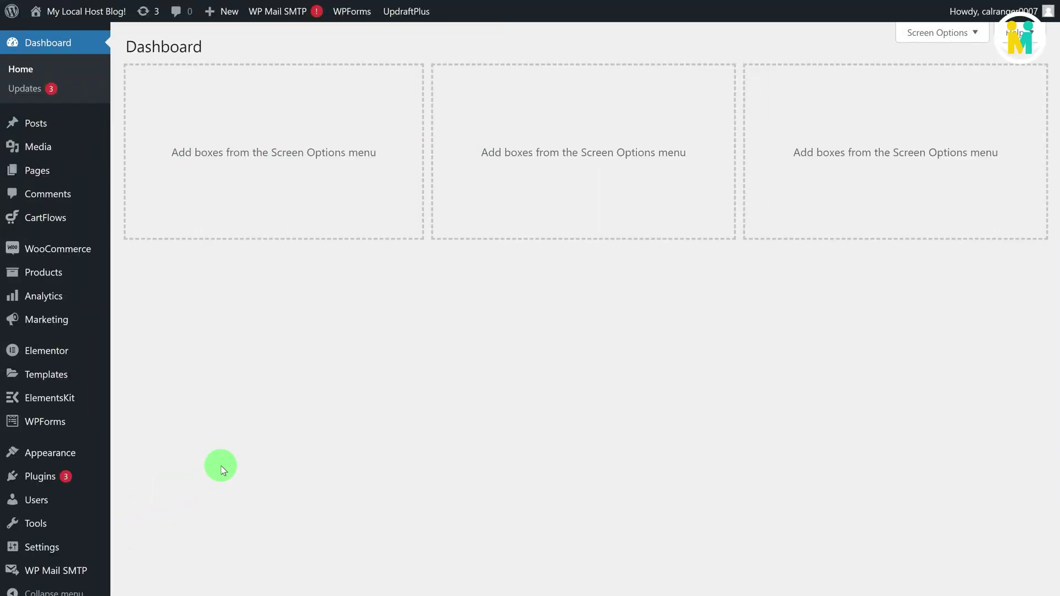
Step: Search the plugin directory for 'Unlimited Elements', then install and activate Unlimited Elements For Elementor
mouse_move(72, 481)
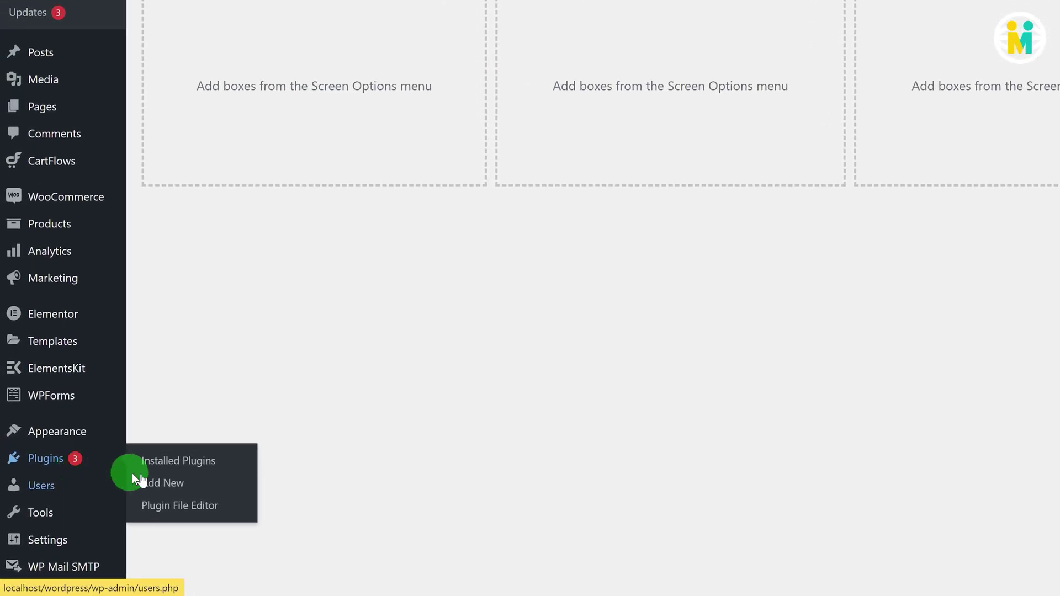
left_click(166, 486)
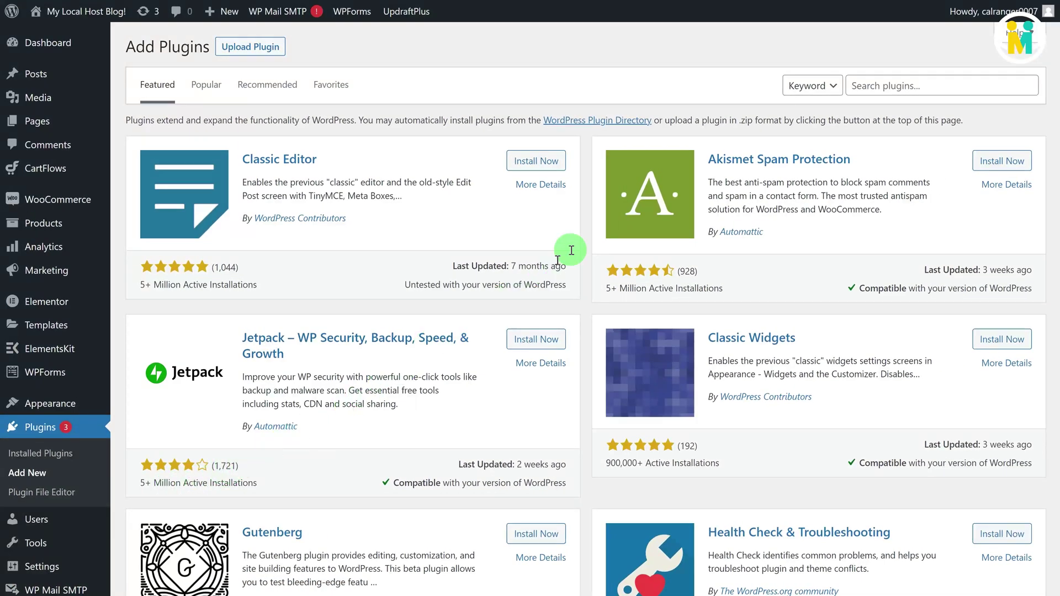
left_click(877, 88)
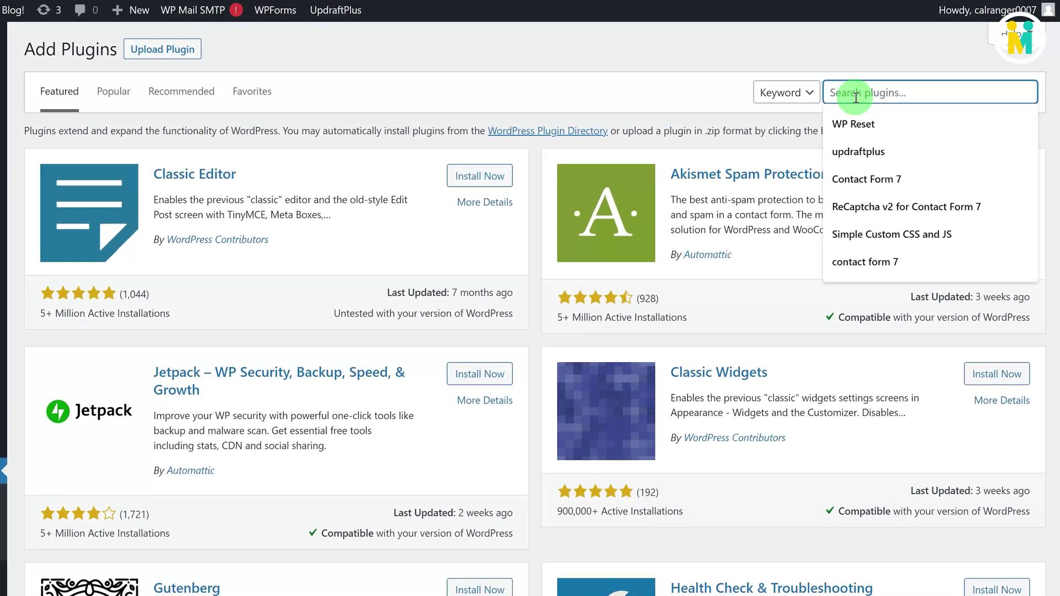
type("Unlimited Elements")
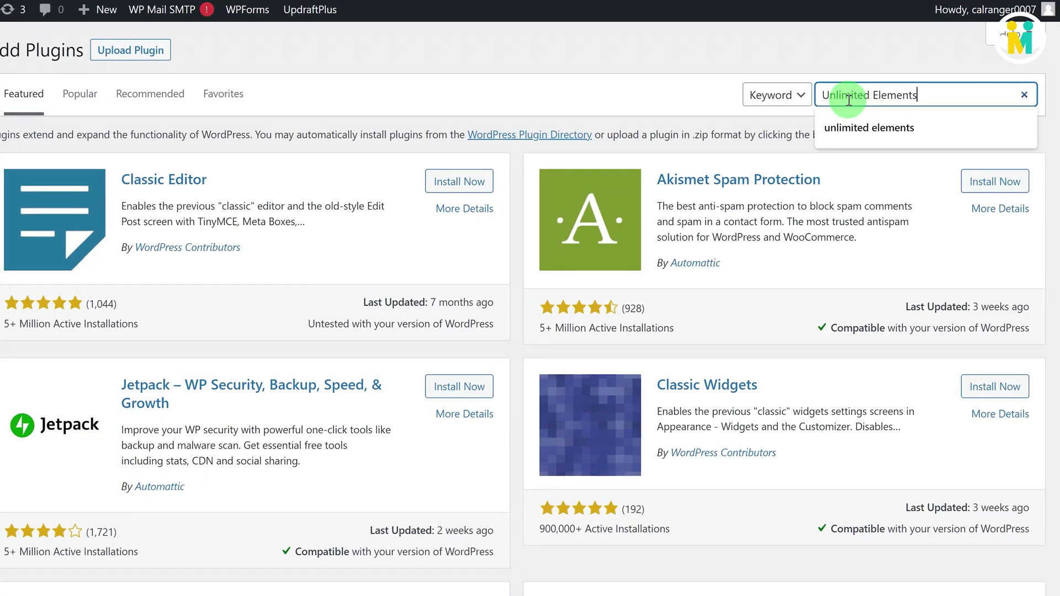
key("Return")
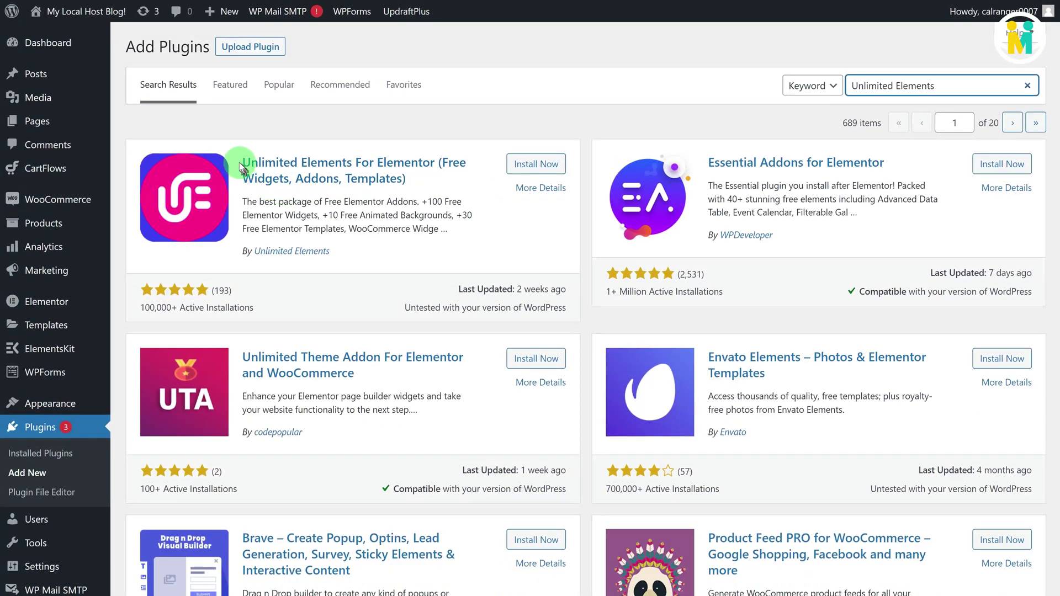
left_click_drag(241, 166, 258, 262)
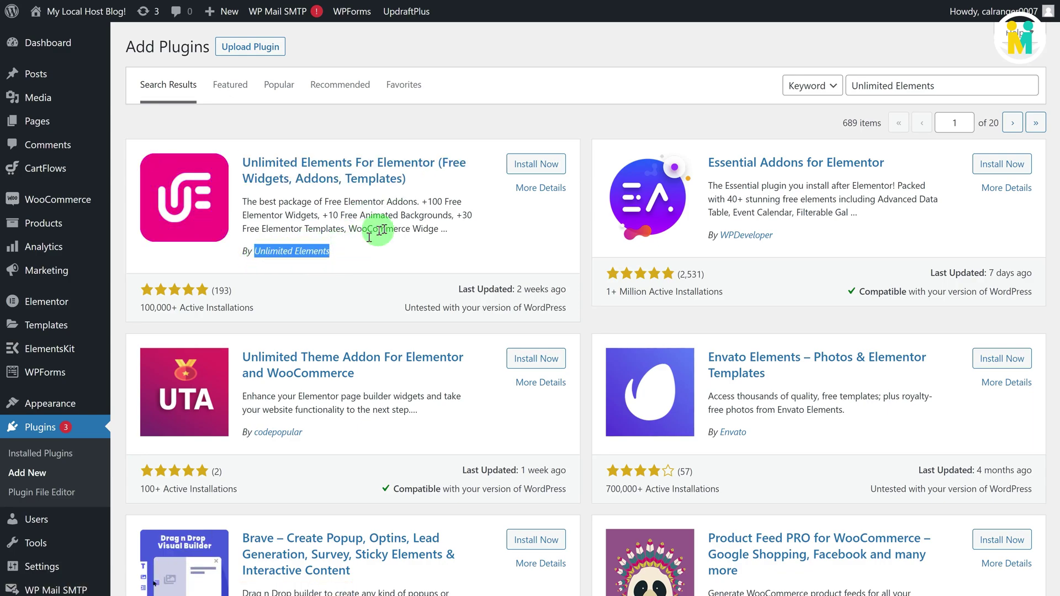
left_click(528, 166)
left_click(528, 166)
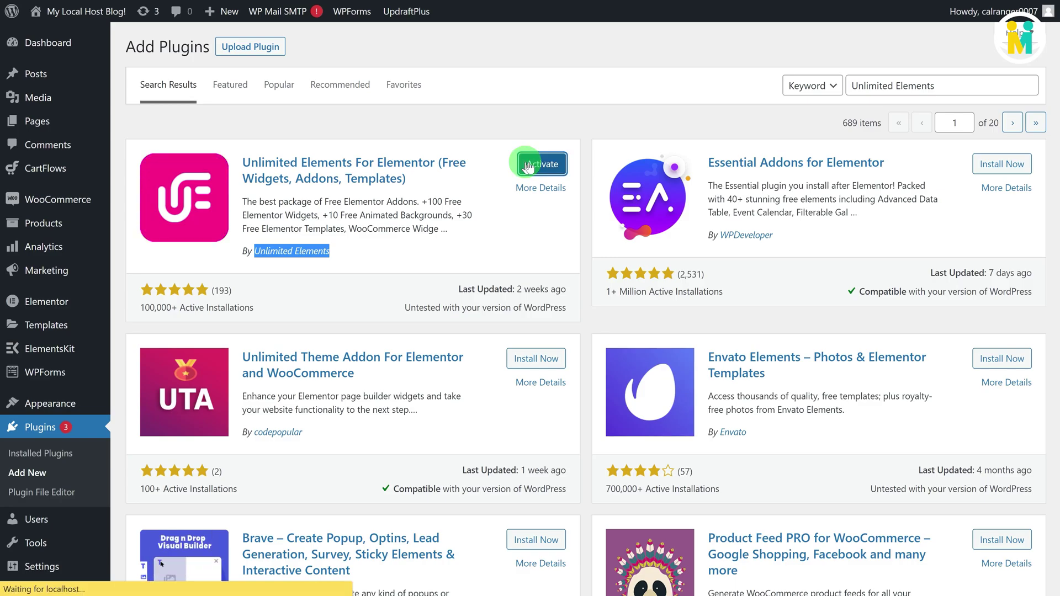
Step: Search the plugins for 'Elementor' and locate the Elementor Website Builder listing
mouse_move(37, 425)
left_click(140, 449)
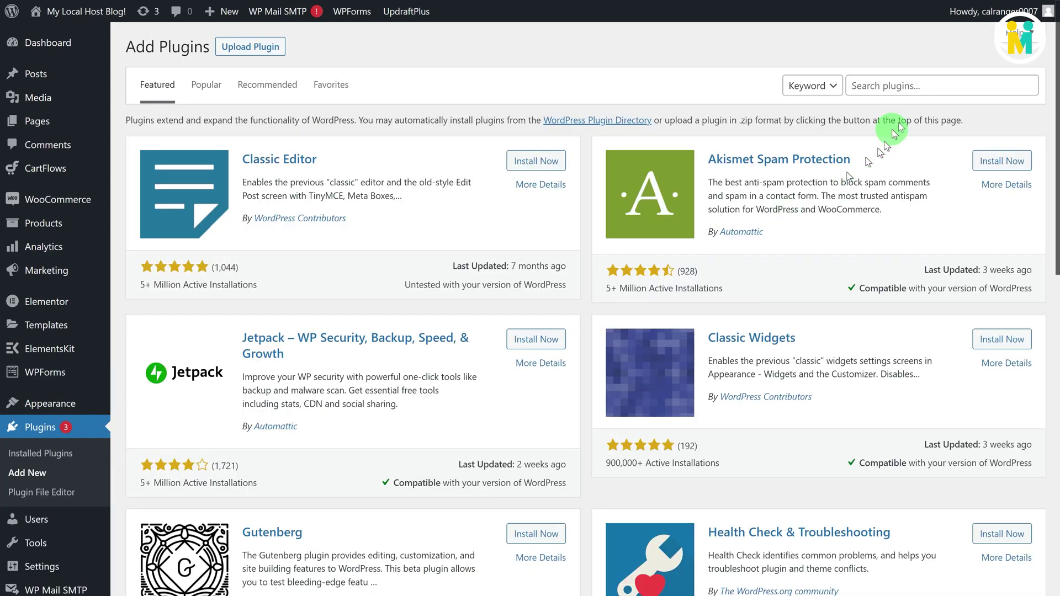
left_click(908, 85)
type("Elementor")
left_click_drag(421, 168, 243, 162)
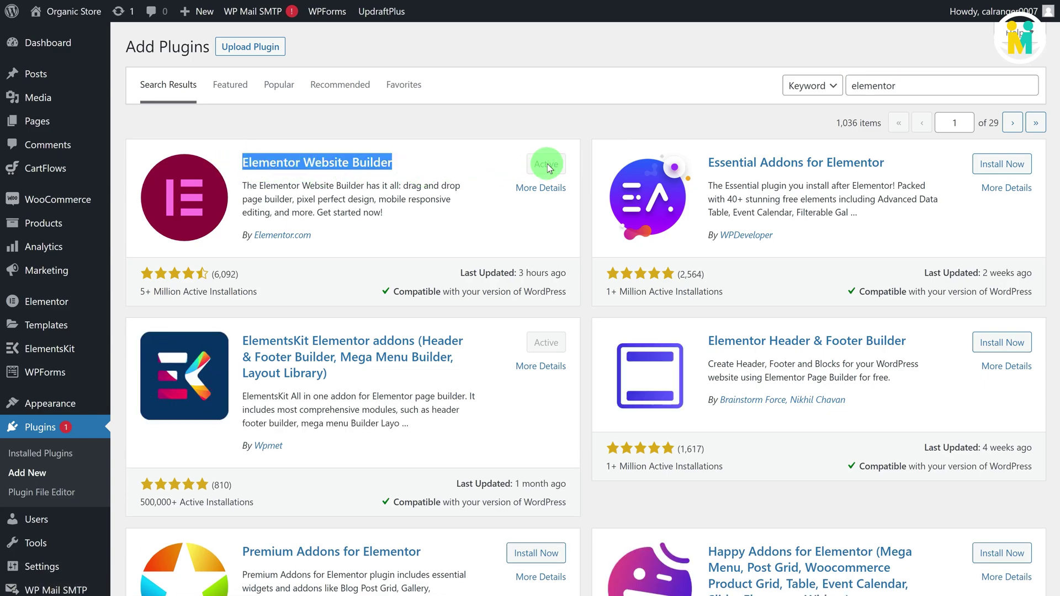
scroll(548, 168, "down", 3)
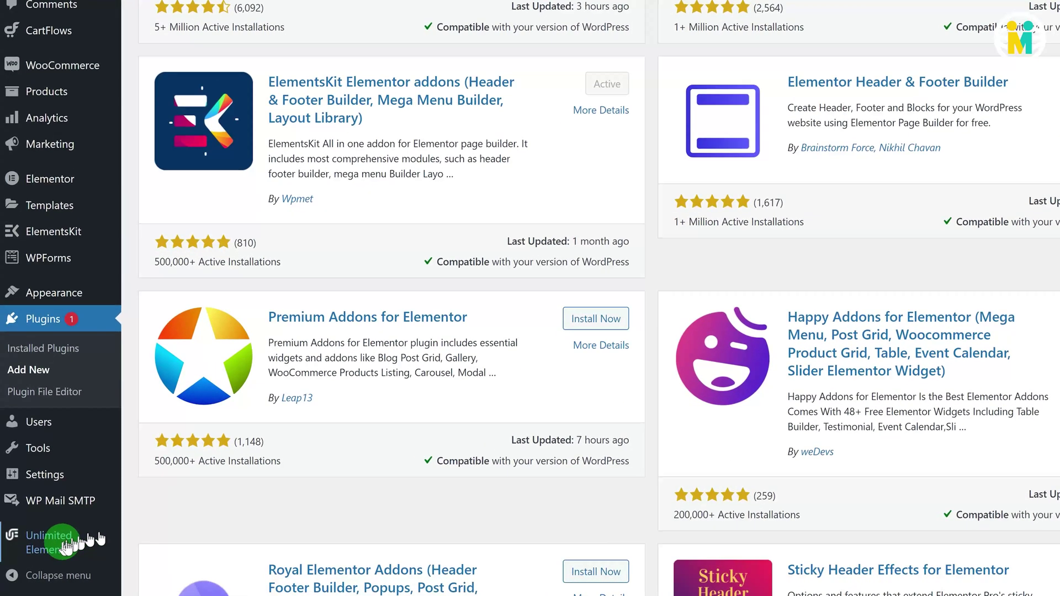
mouse_move(59, 552)
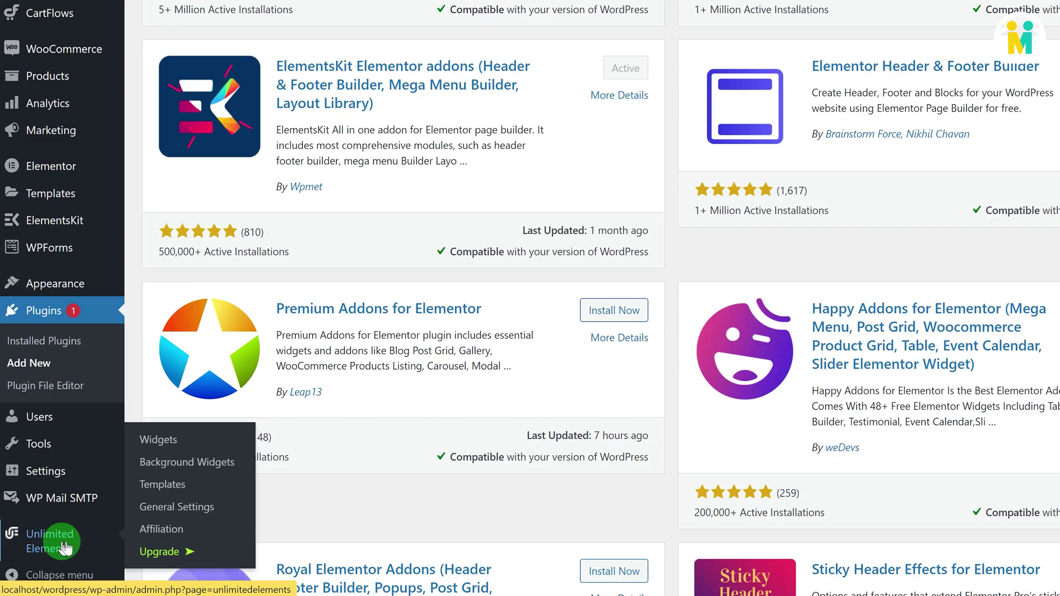
Step: Open the Unlimited Elements Widgets library and browse the Creative Widgets (24) cards
left_click(148, 438)
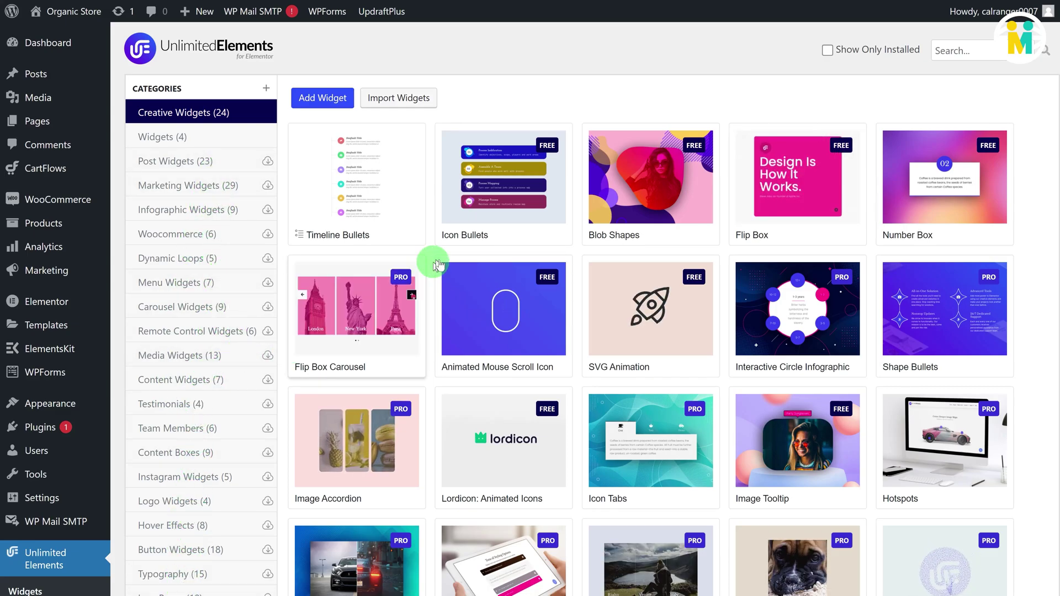
mouse_move(485, 196)
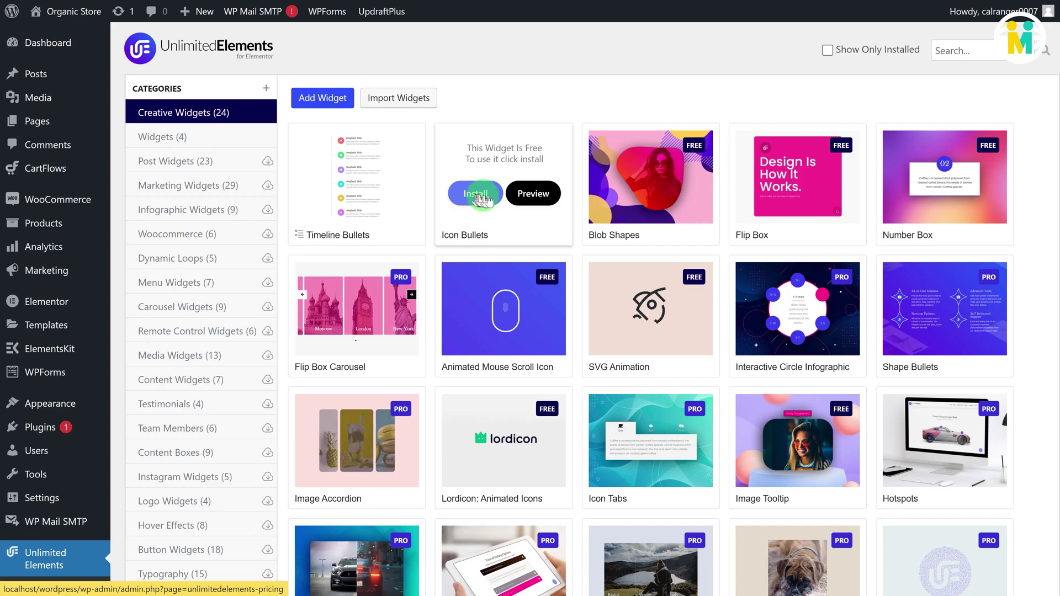
mouse_move(618, 199)
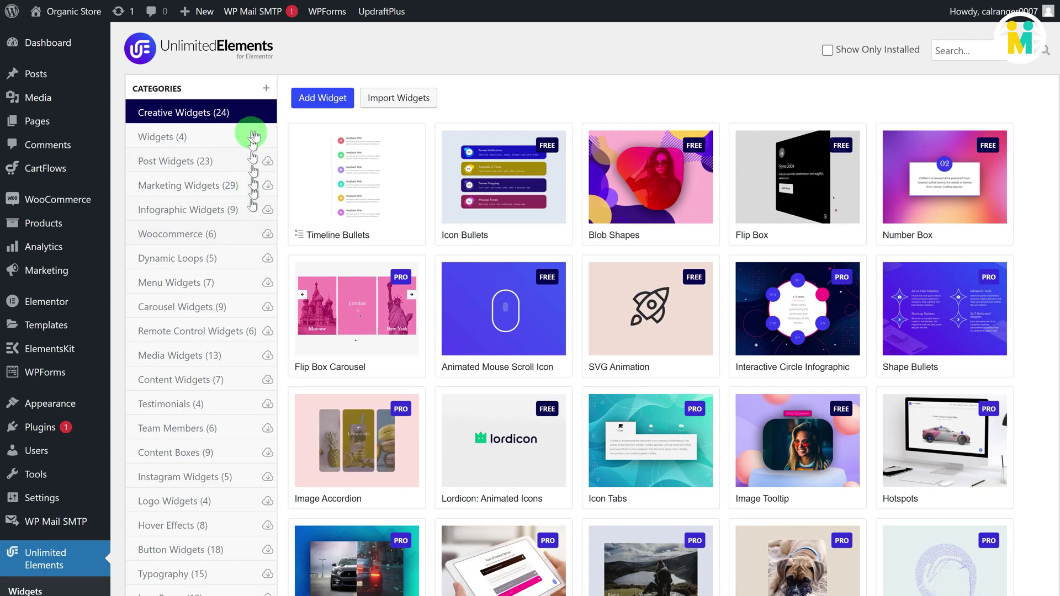
Step: Create a new category named 'Custom Widgets' and select it in the Categories list
left_click(266, 89)
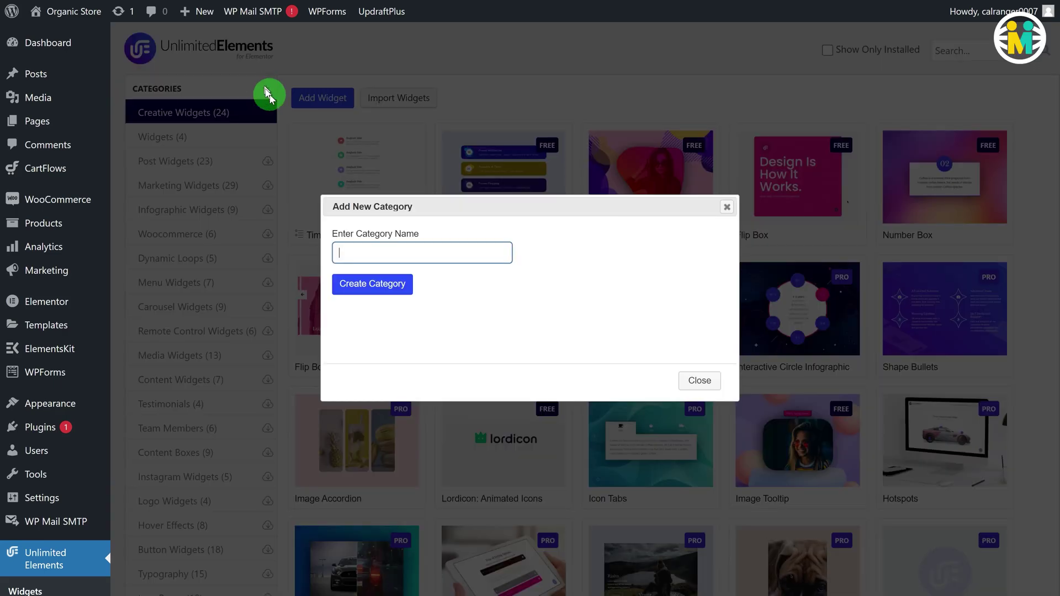
left_click(362, 253)
type("Cu")
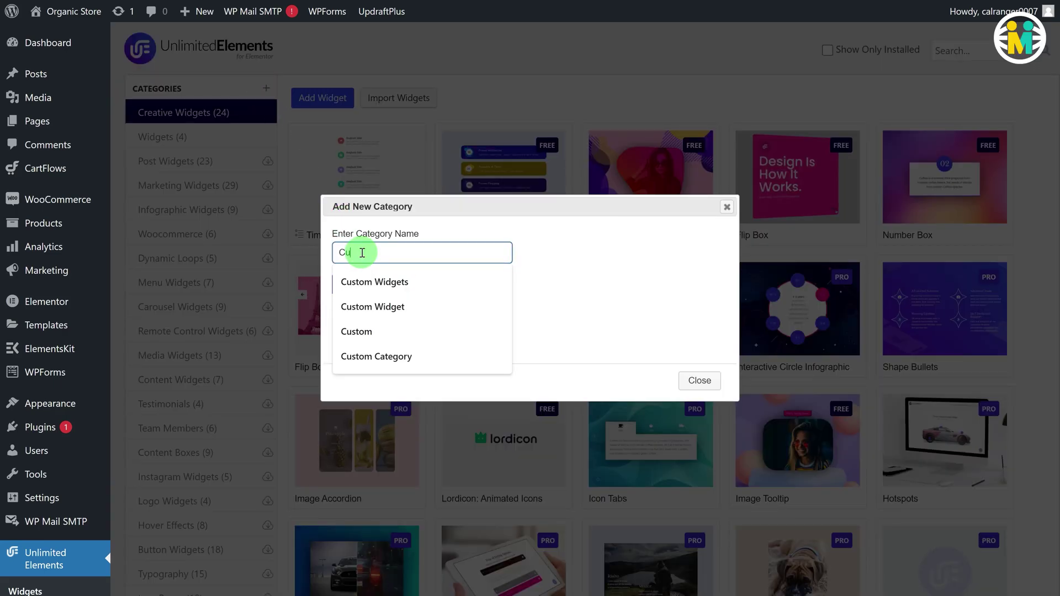
type("stom Widgets")
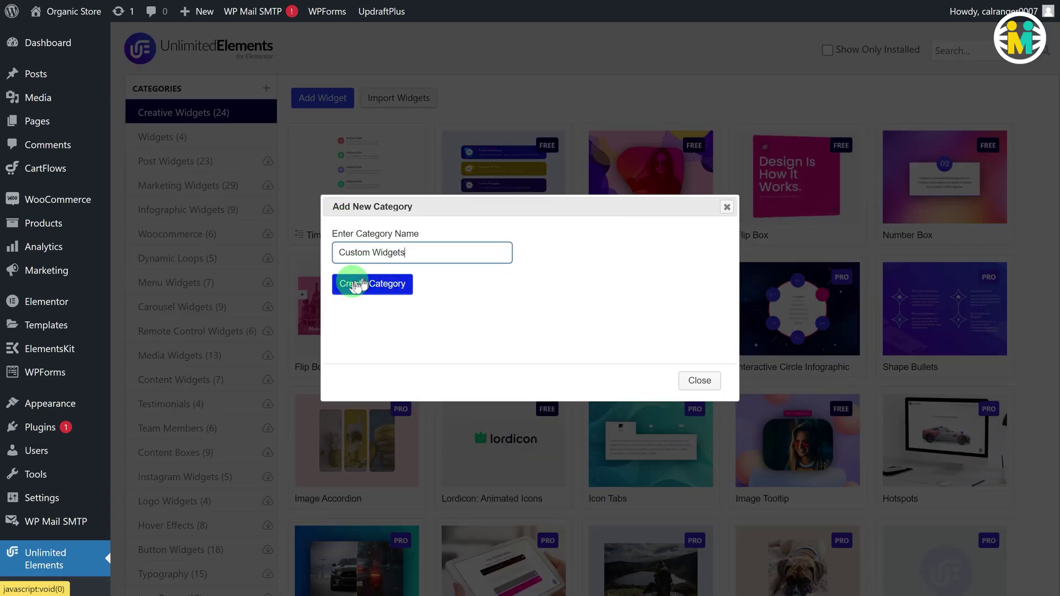
left_click(357, 284)
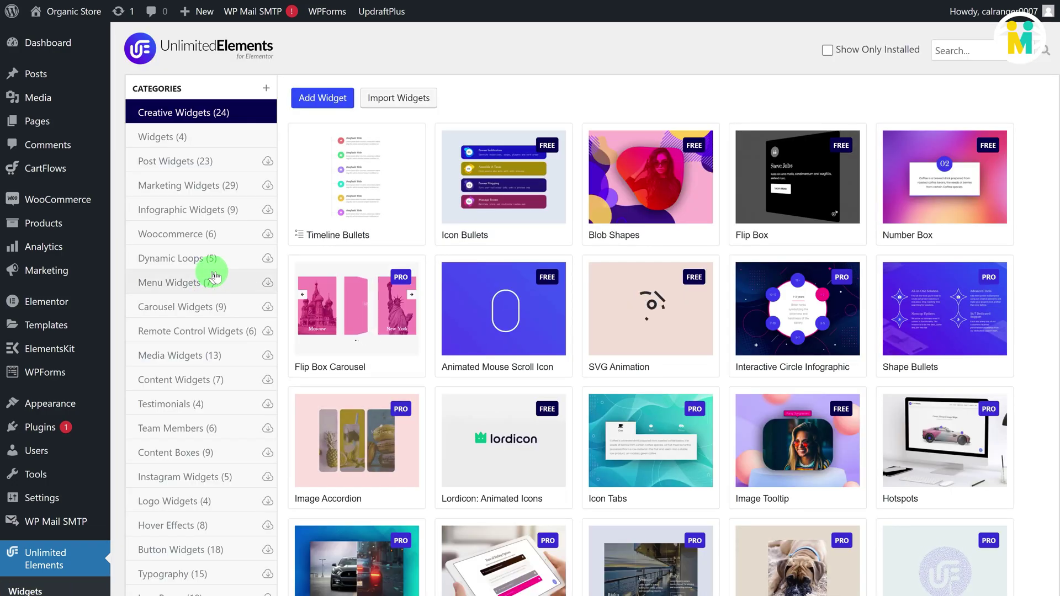
scroll(214, 273, "down", 5)
left_click(200, 388)
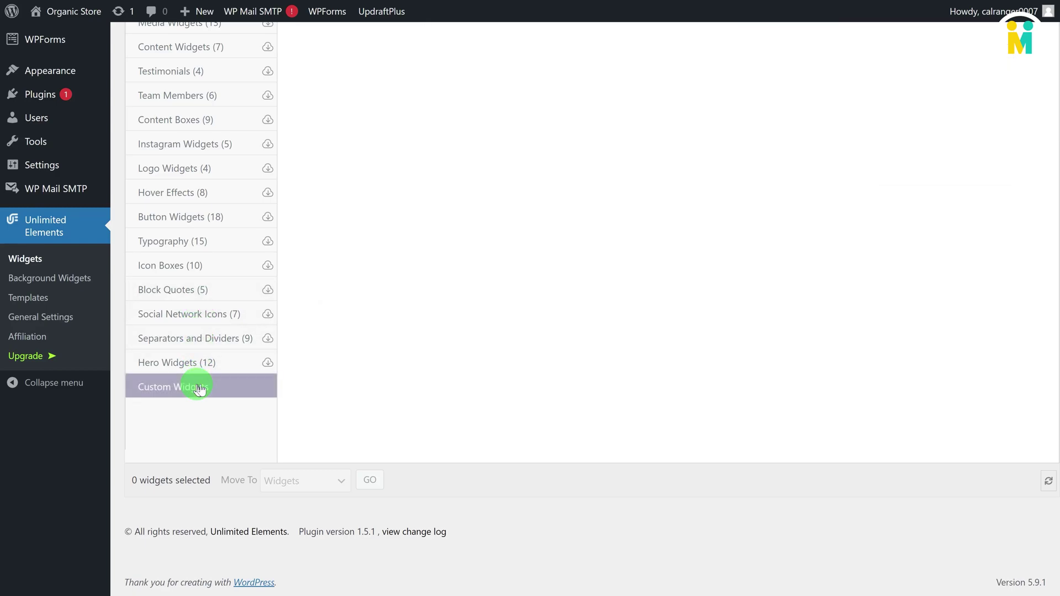
scroll(350, 263, "up", 3)
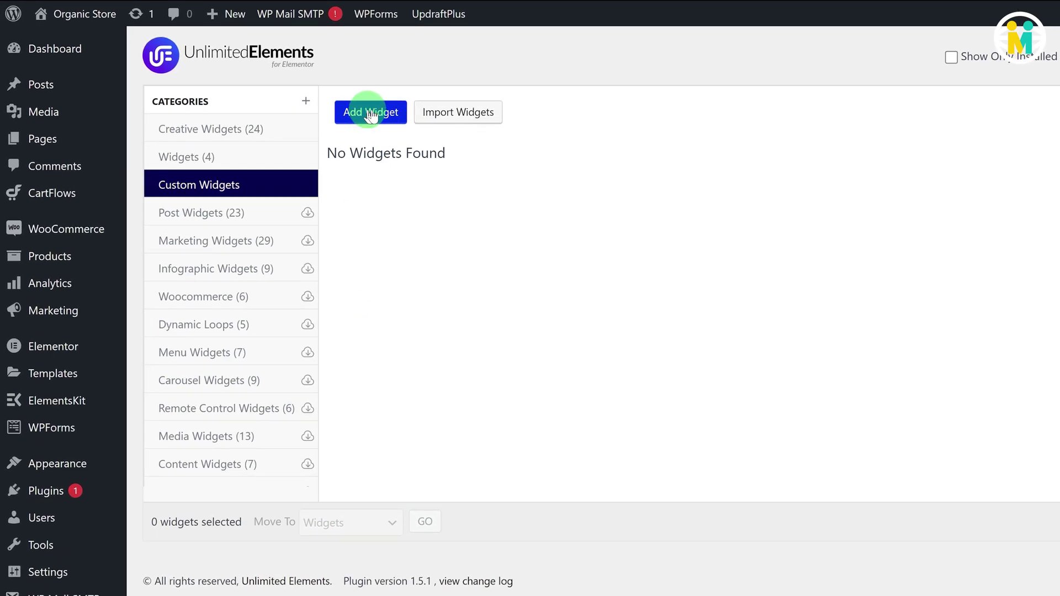
Step: Add a widget with title 'Profile Card', name profile_card and description 'Profile Card'
left_click(370, 113)
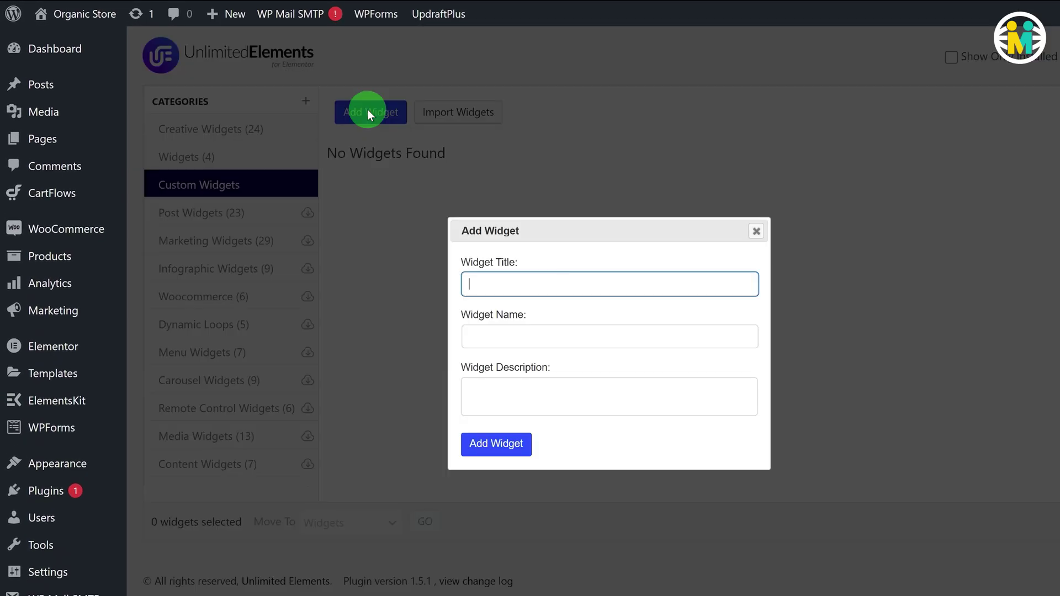
left_click(504, 282)
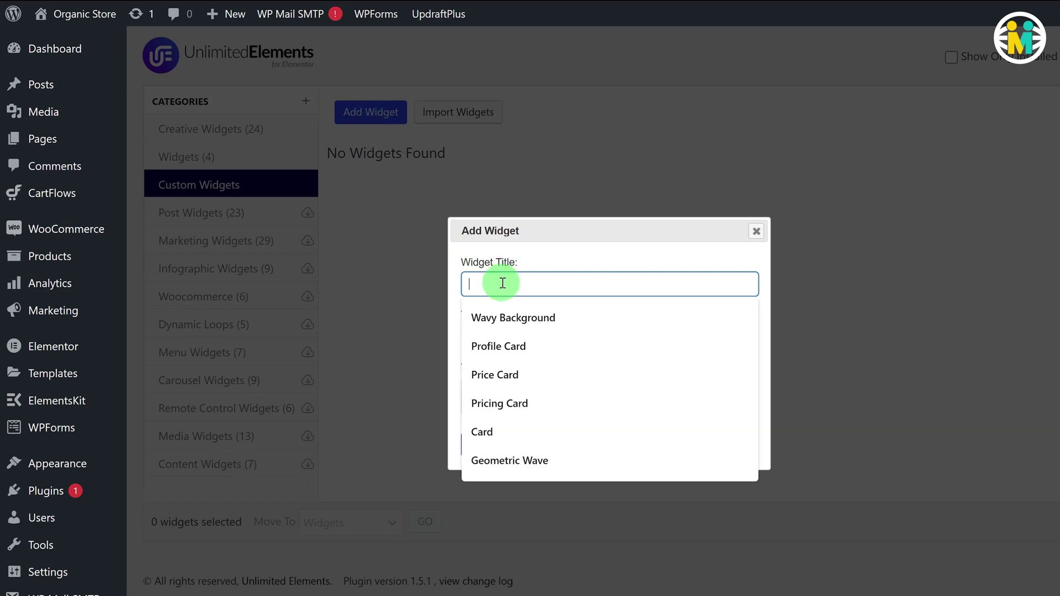
type("Profile Card")
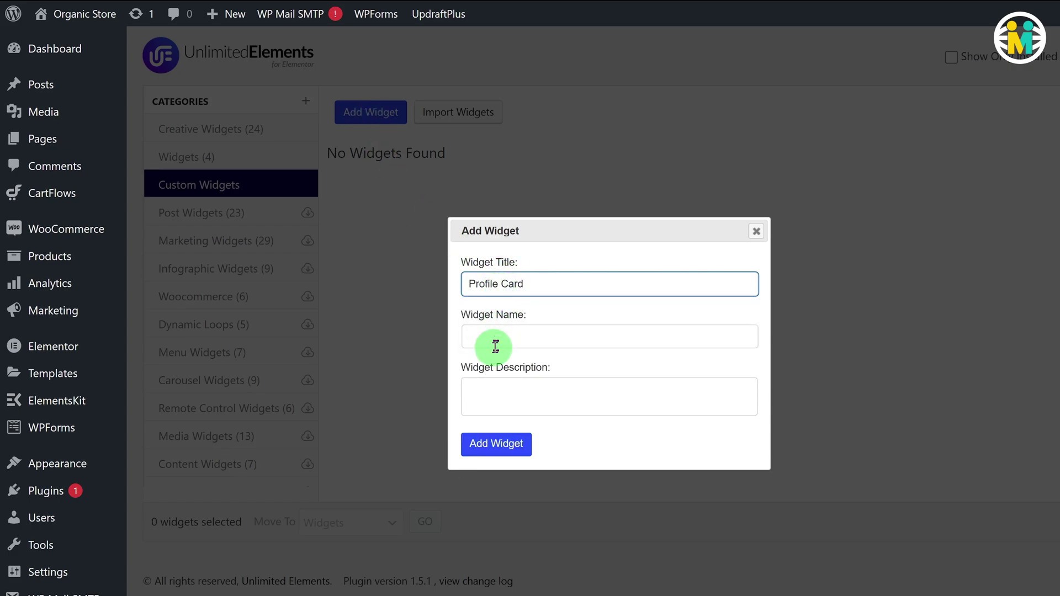
left_click(495, 346)
left_click(494, 385)
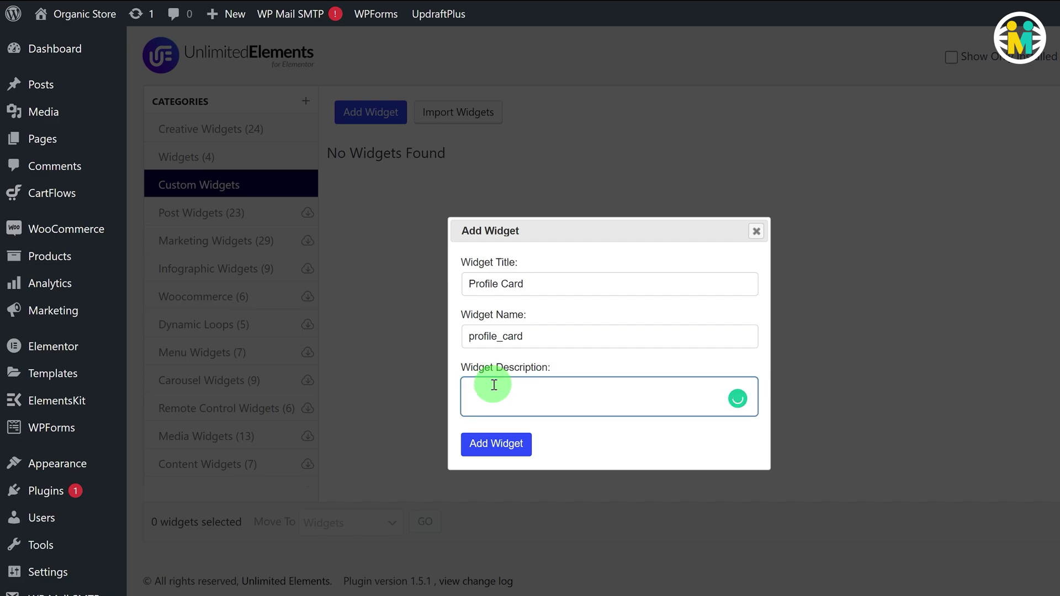
type("Profile Card")
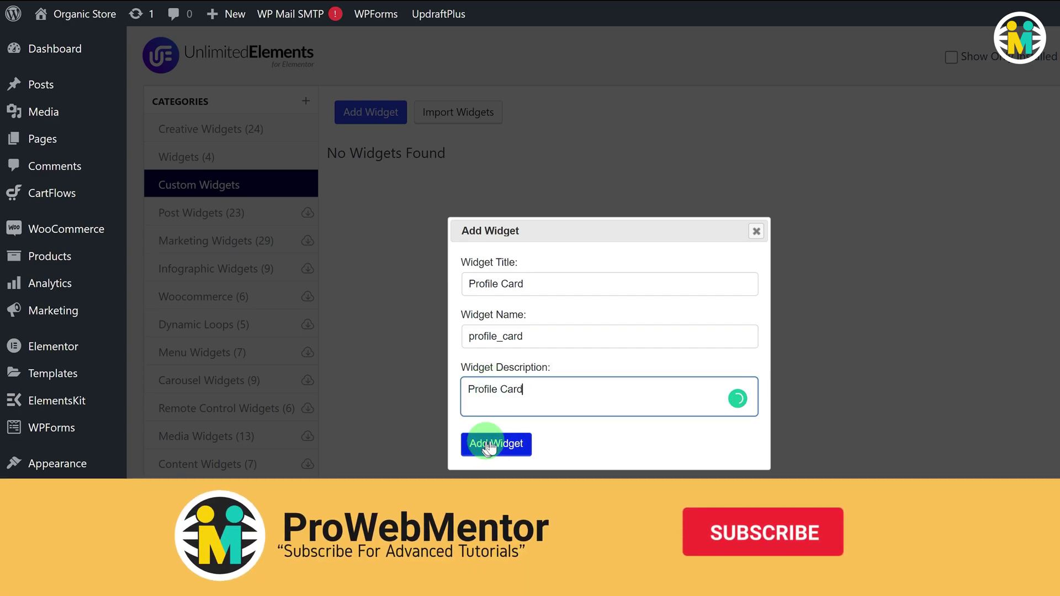
left_click(491, 445)
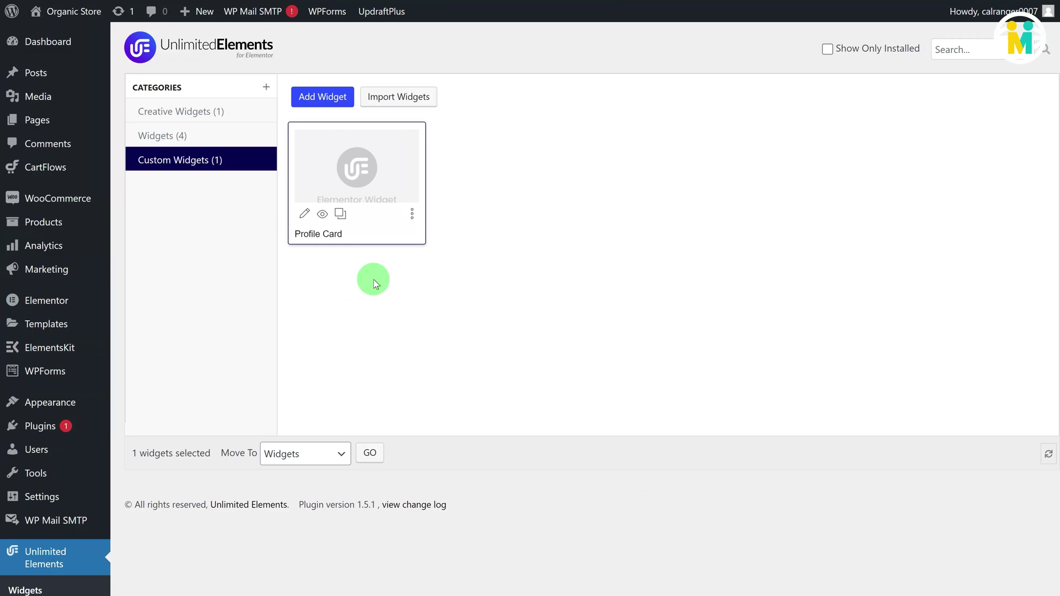
Step: Open the Profile Card widget for editing and check its title, name and description
left_click(413, 216)
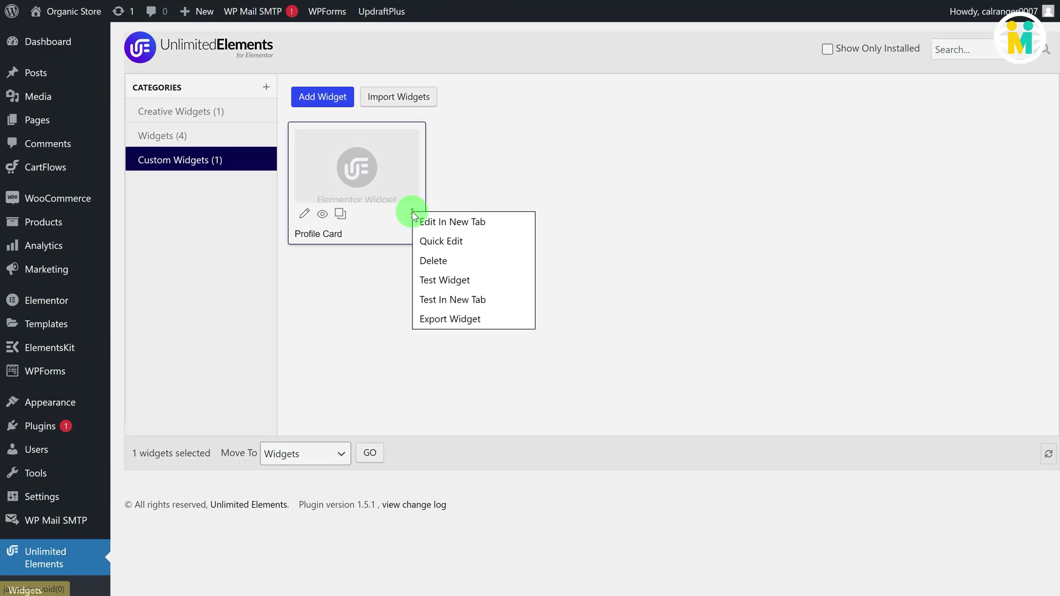
left_click(453, 223)
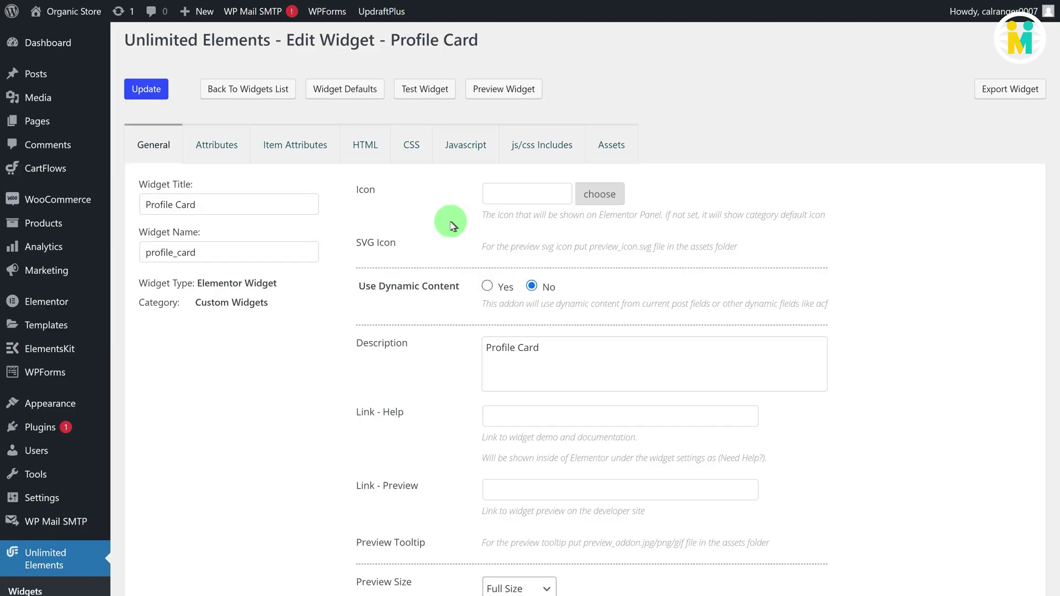
left_click_drag(229, 207, 137, 208)
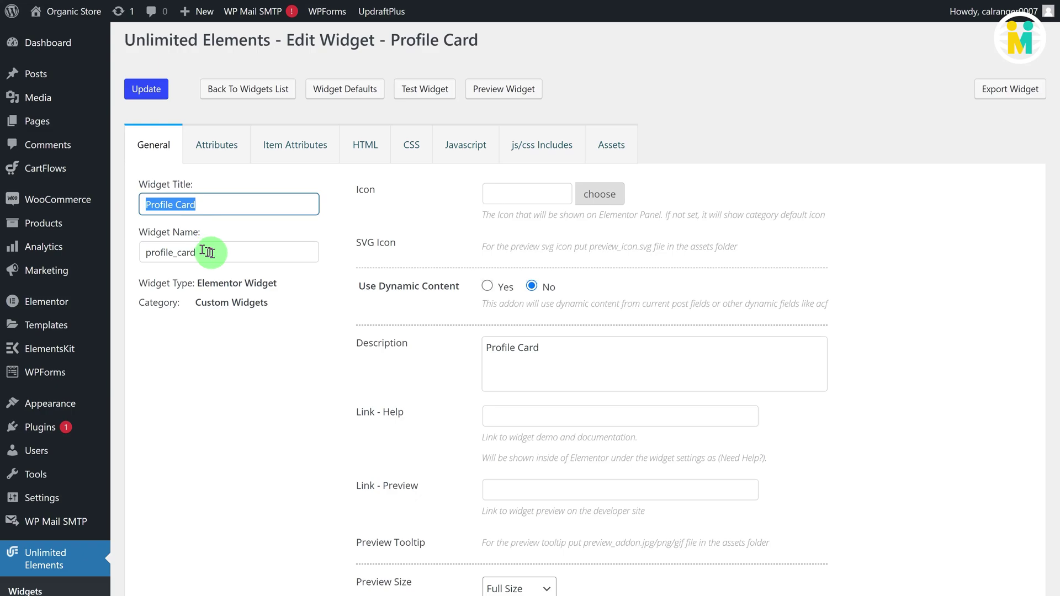
left_click_drag(209, 253, 117, 256)
left_click_drag(582, 353, 435, 348)
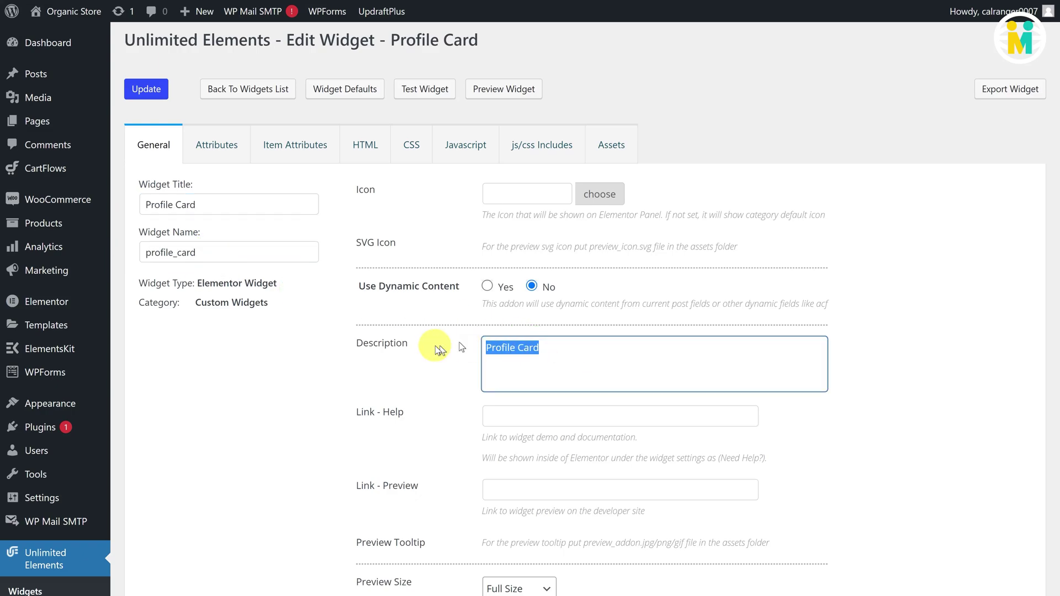
Step: Set the widget icon to the user-circle icon, filtering the icons by 'user'
left_click(517, 193)
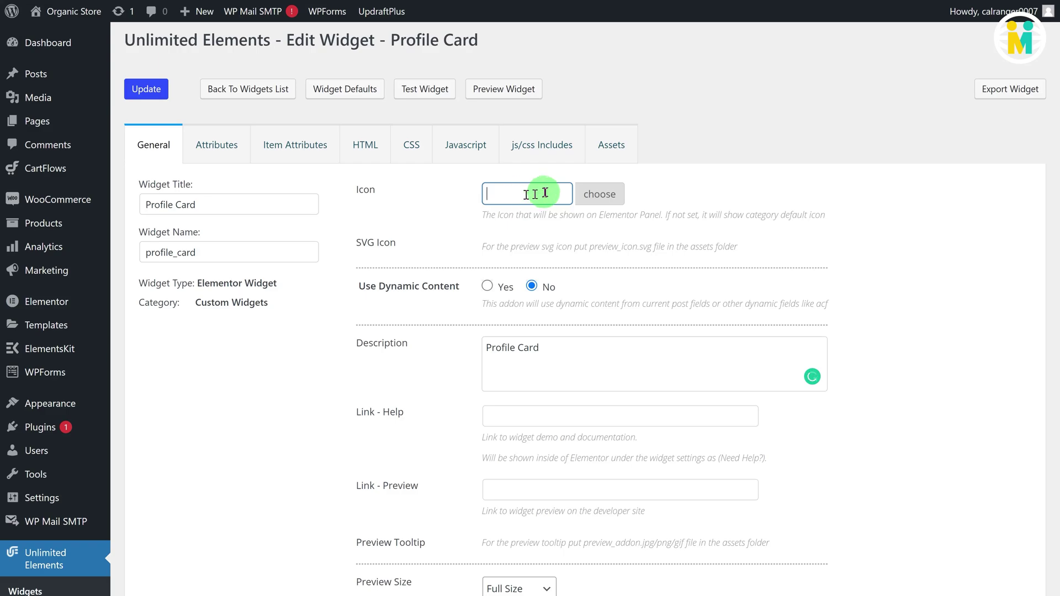
left_click(600, 194)
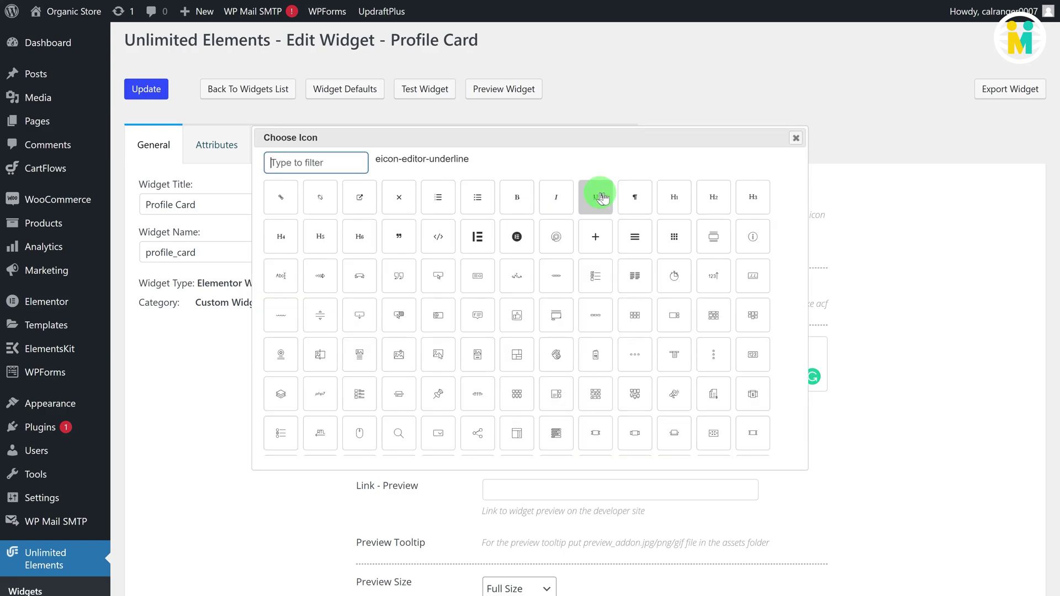
left_click(321, 168)
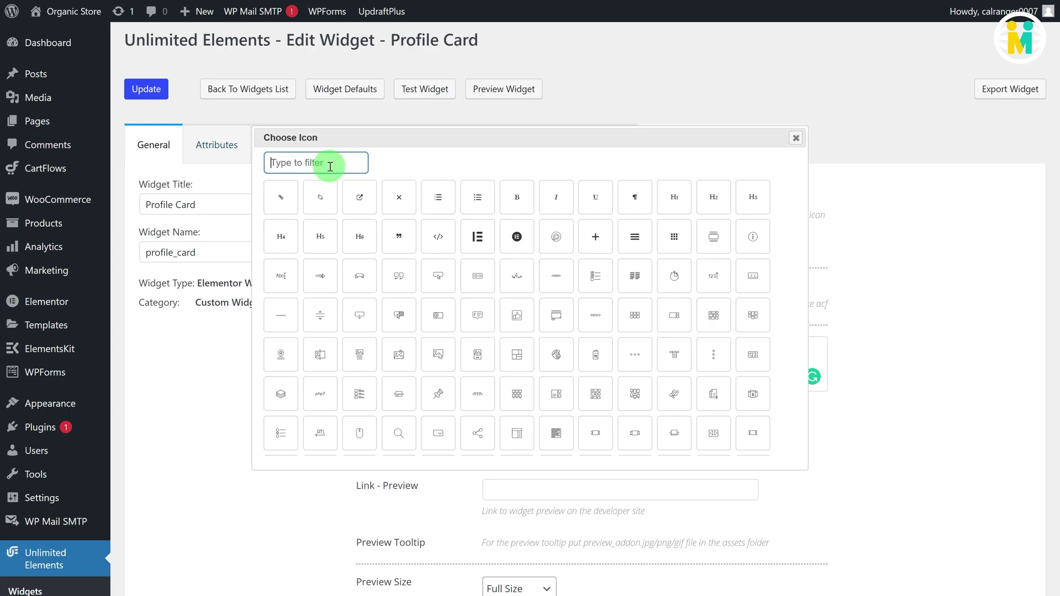
type("user")
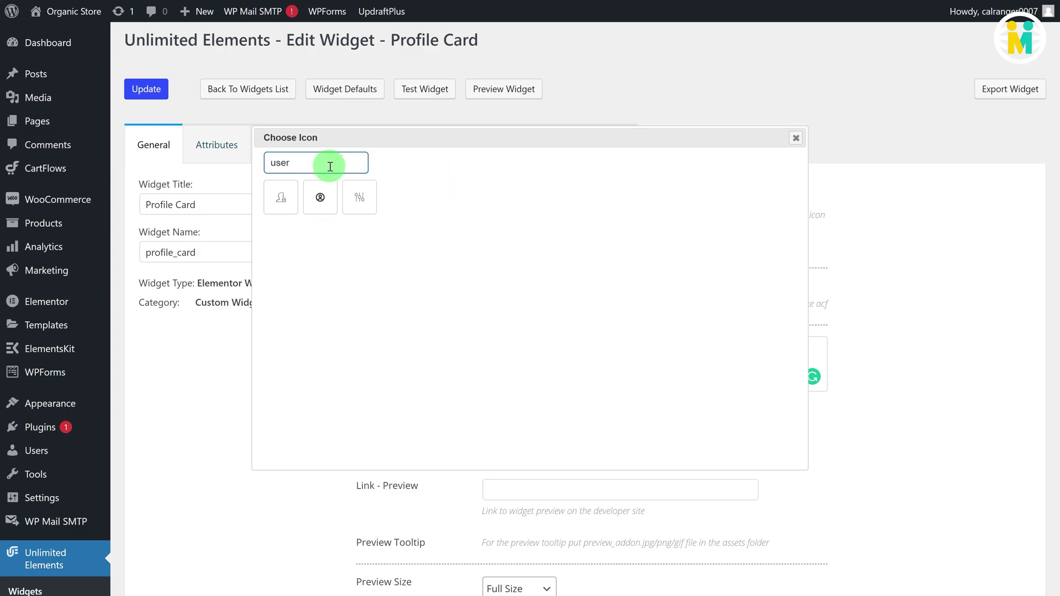
left_click(326, 200)
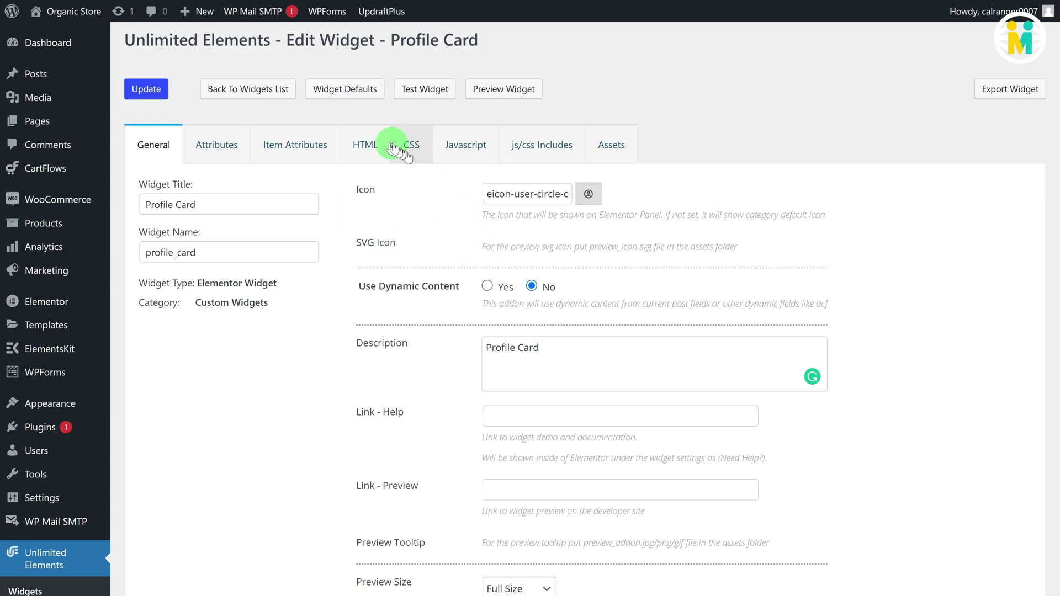
Step: Replace the placeholder HTML with the pasted Profile Card flip-card markup
left_click(370, 145)
left_click_drag(320, 219, 171, 217)
key("BackSpace")
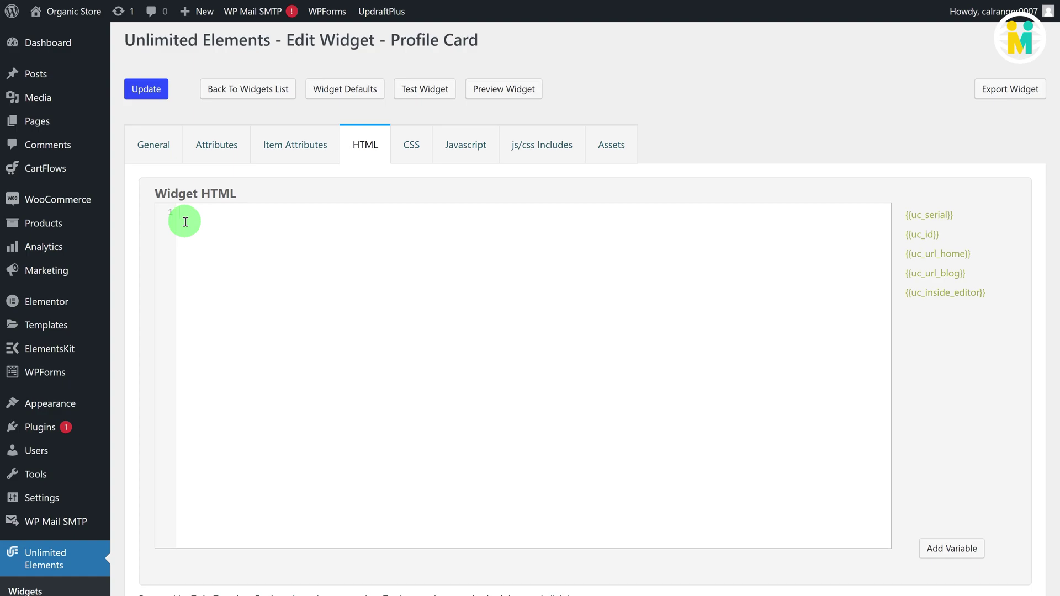
type("<div id=\"{{uc_id}}\" class=\"cards\">   <div id=\"{{uc_id}}\" class=\"card-lift\">     <div id=\"{{uc_id}}\" class=\"card card-flip\">       <div id=\"{{uc_id}}\" class=\"card__content\">         <div id=\"{{uc_id}}\" class=\"card__front user1\">           <p id=\"{{uc_id}}\" class=\"card__name\">{{frontname|raw}}</p>           <p id=\"{{uc_id}}\" class=\"card__title\">{{role1|raw}}</p>         </div>         <div id=\"{{uc_id}}\" class=\"card__back\">           <header id=\"{{uc_id}}\" >{{back_name|raw}}</header>           <p id=\"{{uc_id}}\" class=\"card__body\">            {{description1|raw}}           </p>           <div id=\"{{uc_id}}\" class=\"social {{uc_id}}\">             <a href=\"{{button1_link}}\" class=\"card_btn {{uc_id}} btn__phone\"></a>             <a href=\"{{button2_link}}\" class=\"card_btn {{uc_id}} btn__email\"></a>             <a href=\"{{button3_link}}\" class=\"card_btn {{uc_id}} btn__more\"></a>           </div>         </div>       </div>     </div>   </div> </div>")
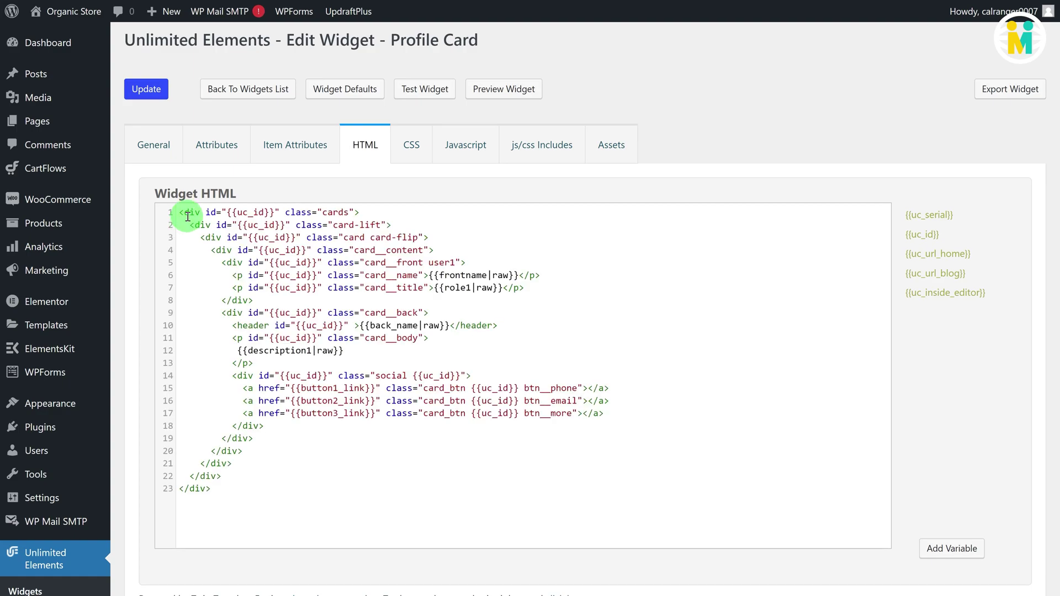
Step: Paste the Profile Card styles into the empty CSS editor
left_click(411, 145)
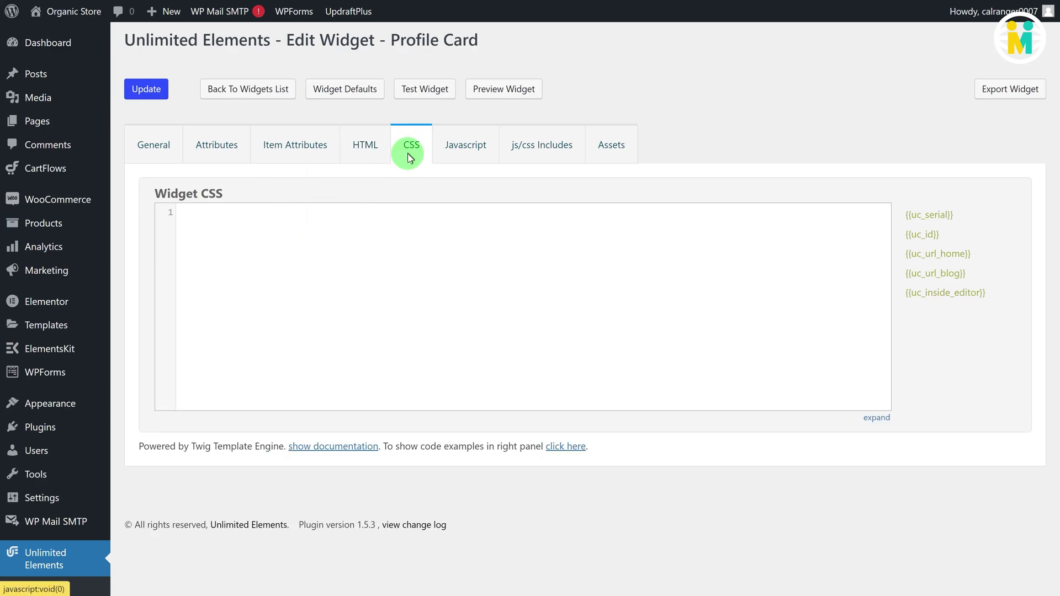
left_click(375, 233)
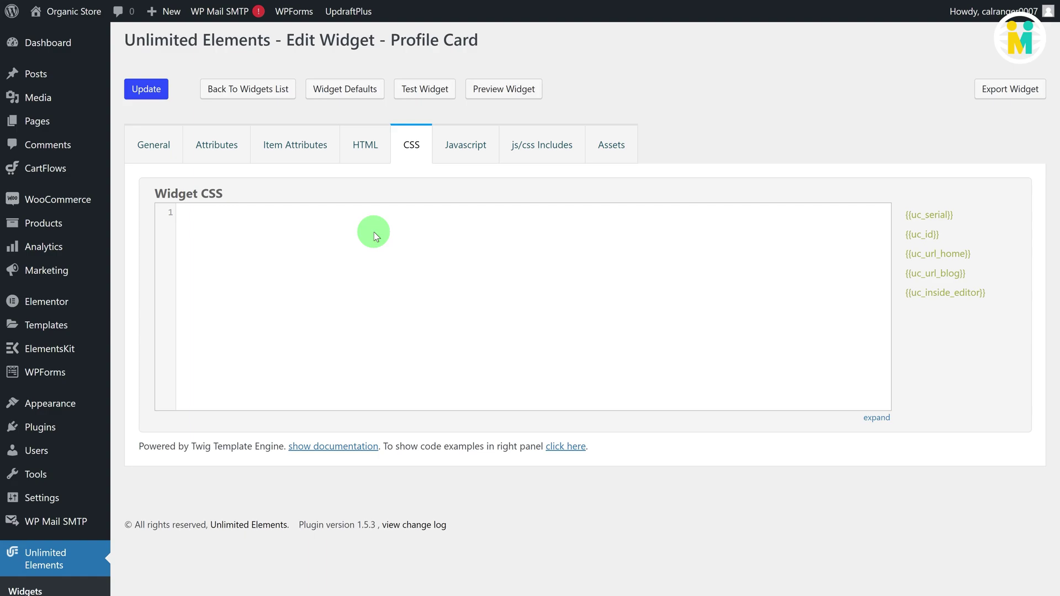
key("ctrl+v")
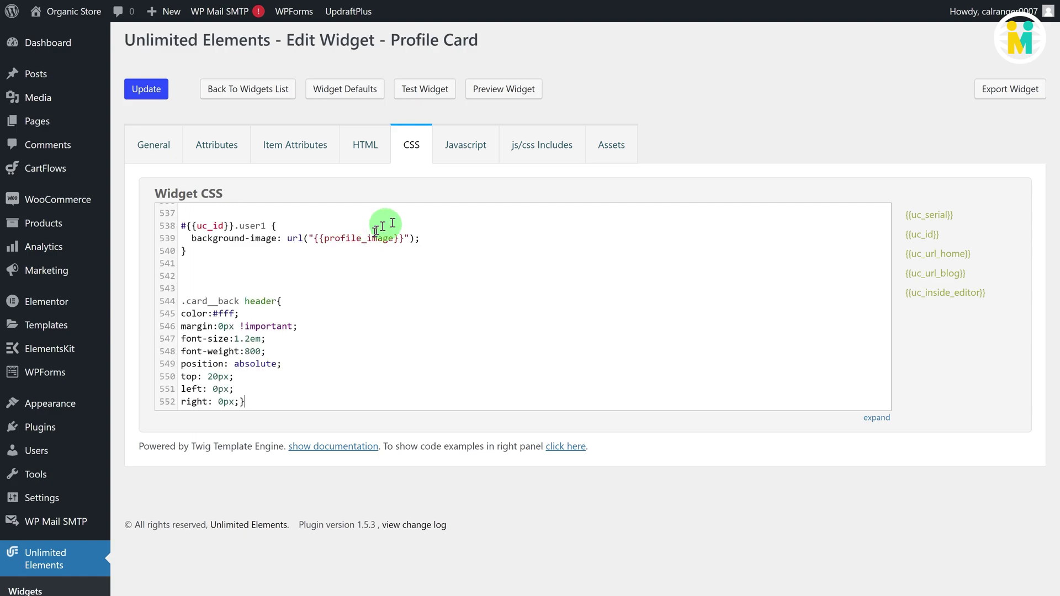
left_click(539, 152)
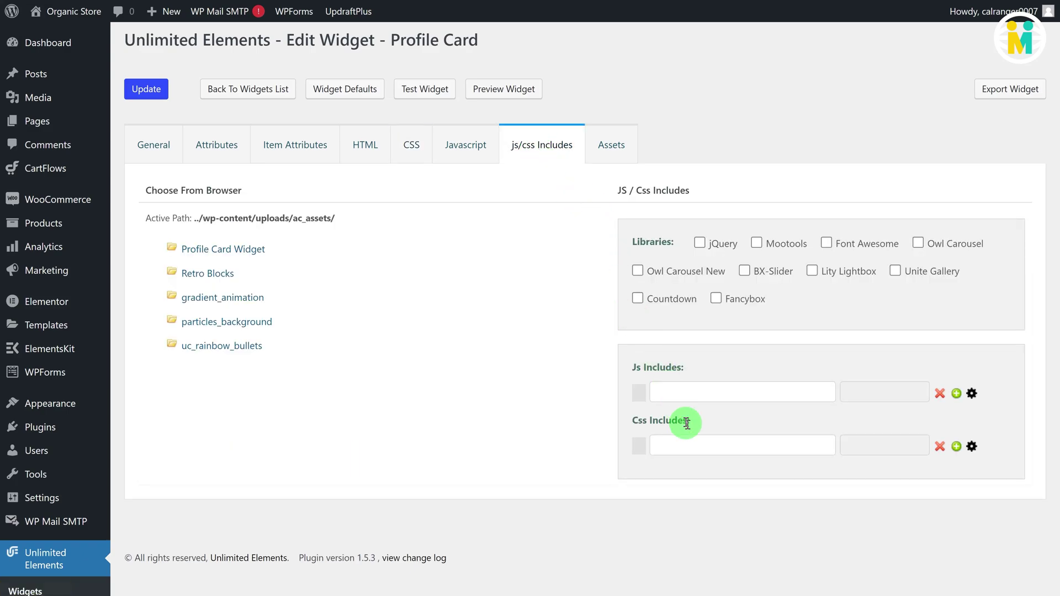
Step: Add the cdnjs Font Awesome 6.0.0 all.min.css URL to the Css Includes field
left_click(699, 439)
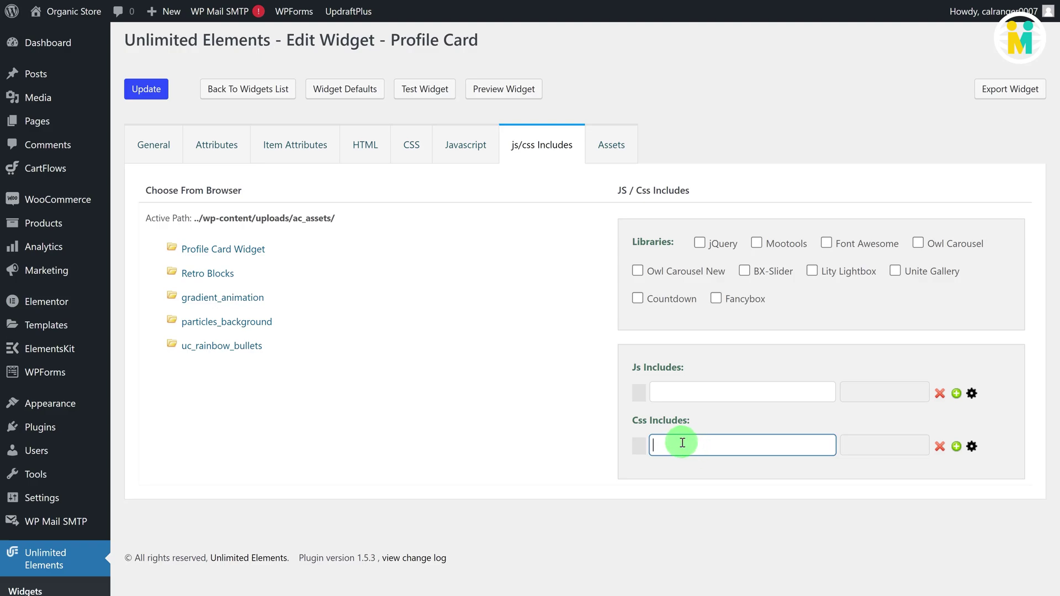
type("https://cdnjs.cloudflare.com/ajax/libs/font-awesome/6.0.0/css/all.min.css")
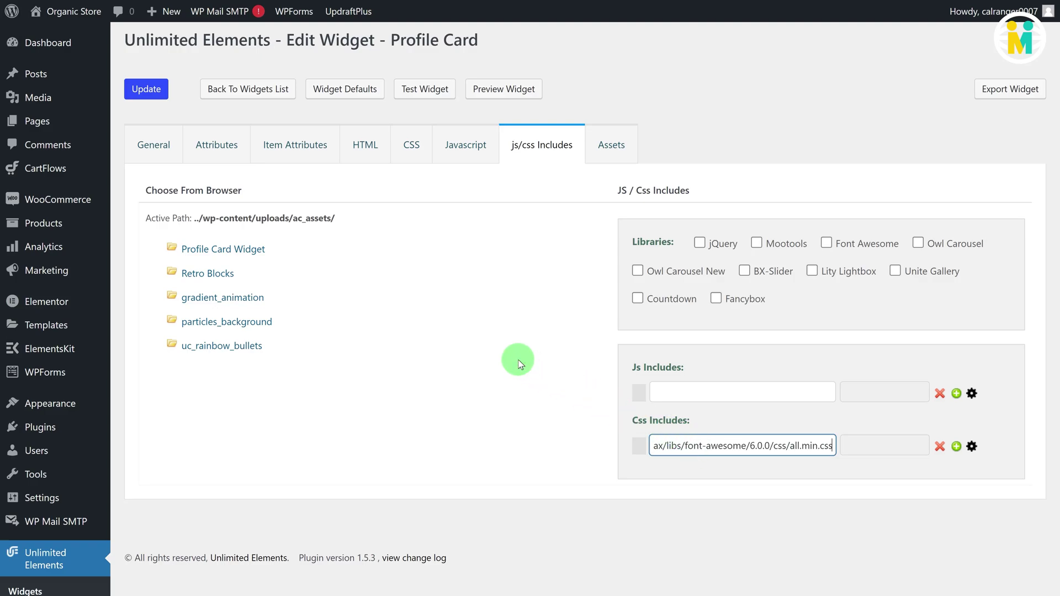
left_click(517, 360)
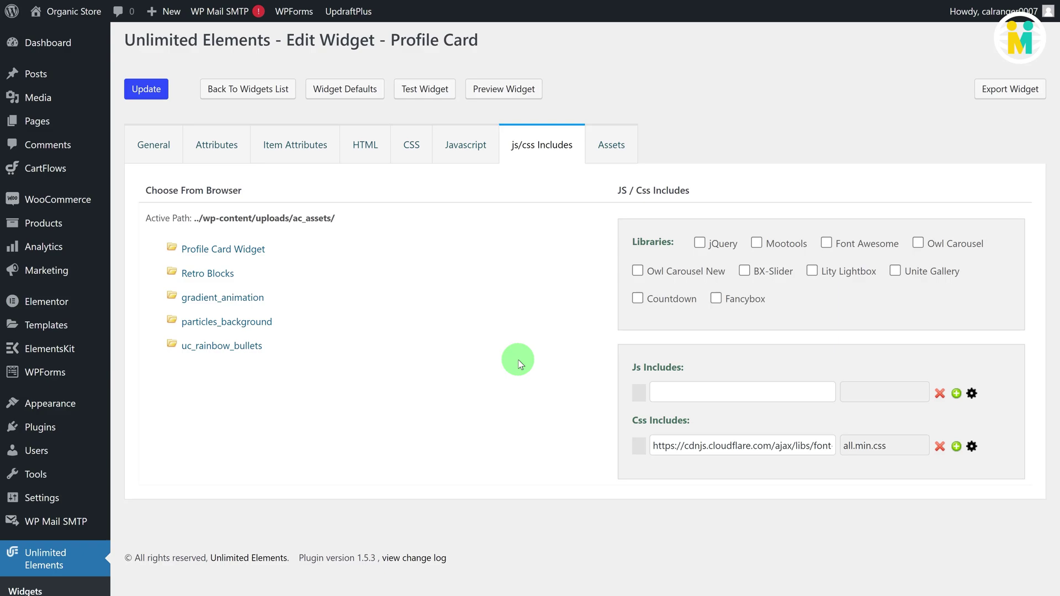
Step: Open the Attributes tab and add Front Name and Front Role content sections
left_click(221, 149)
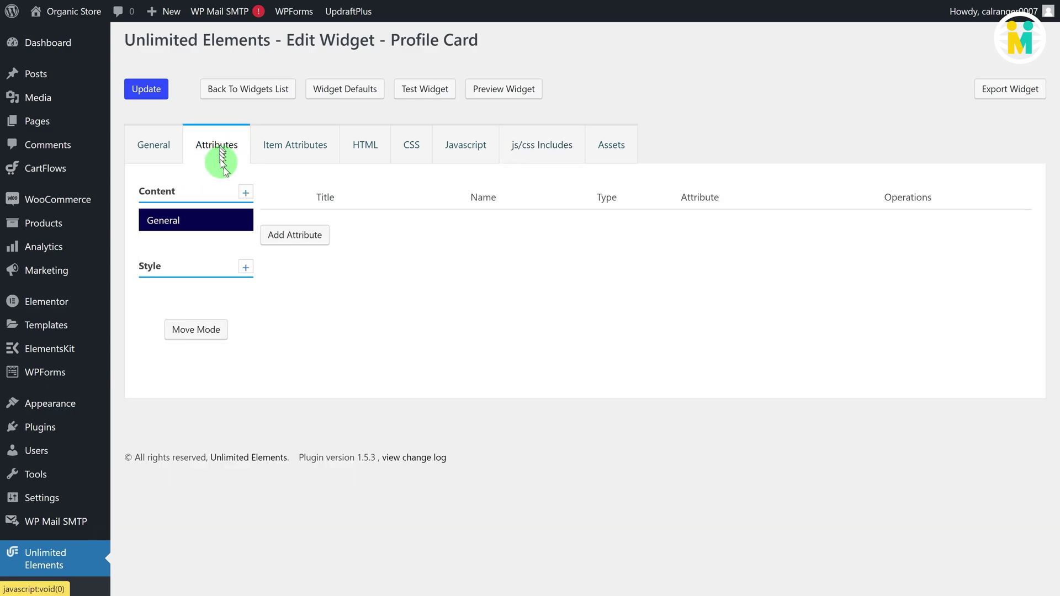
left_click(220, 232)
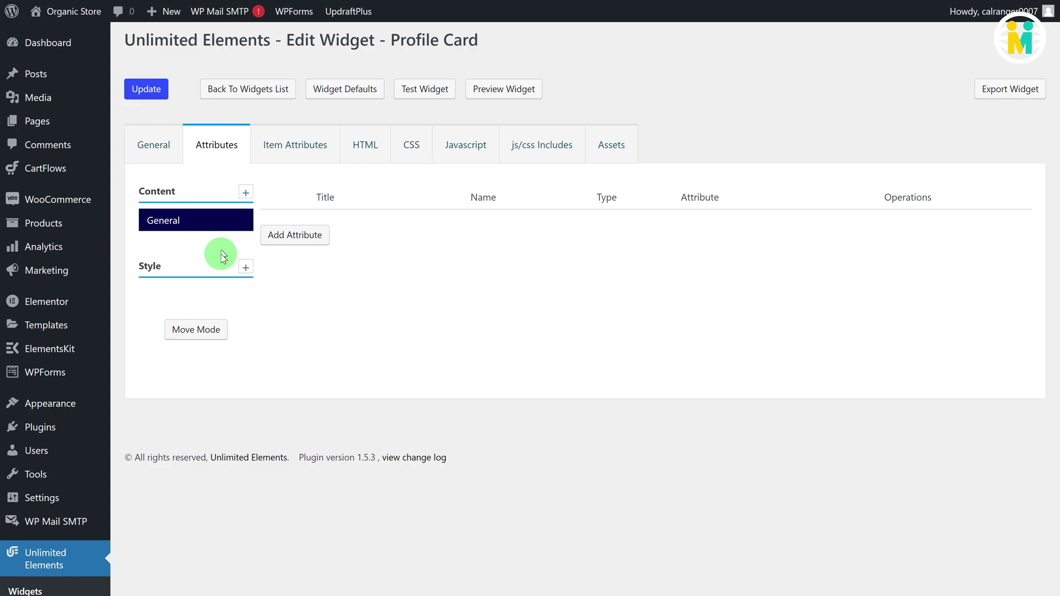
mouse_move(166, 226)
left_click(245, 195)
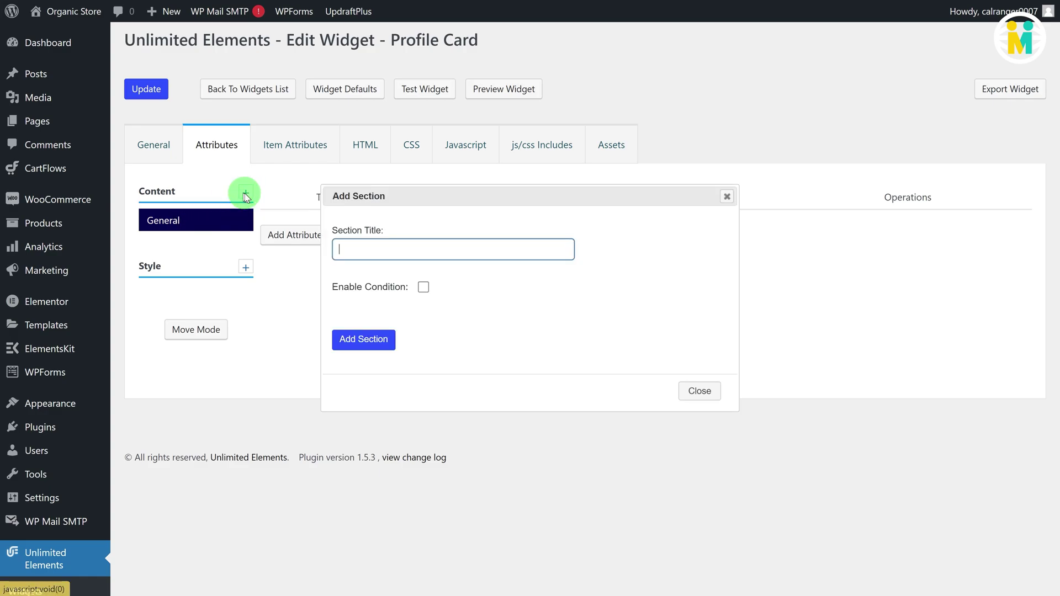
type("Front Name")
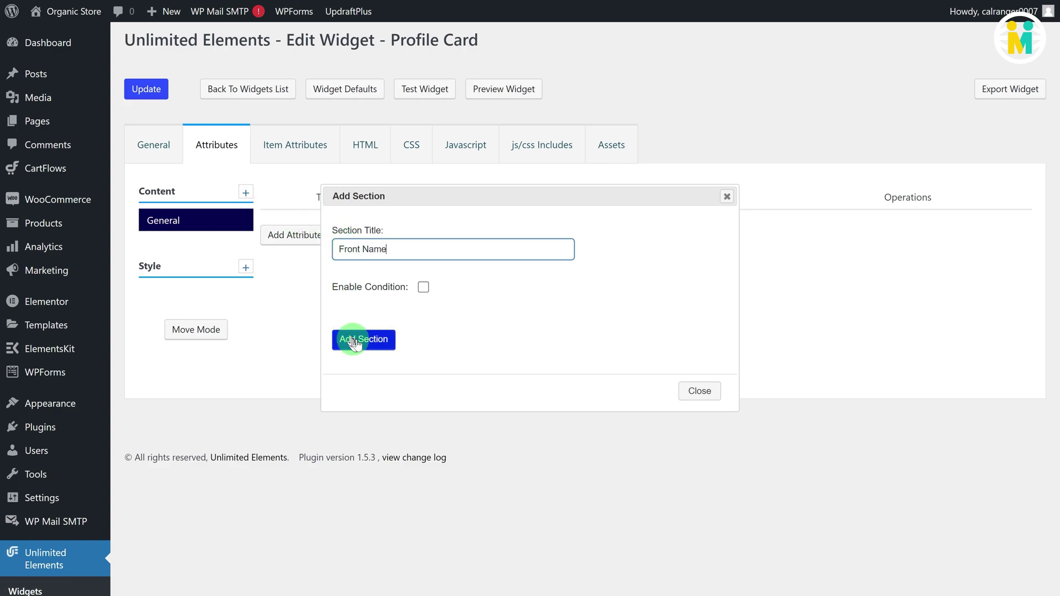
left_click(355, 341)
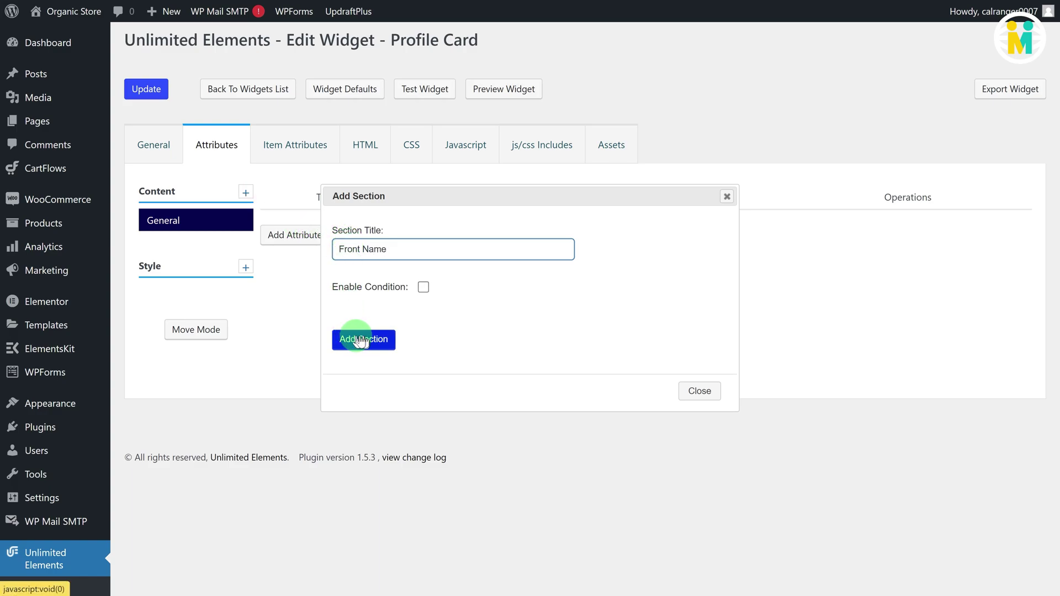
left_click(245, 192)
left_click(349, 249)
type("Front Role")
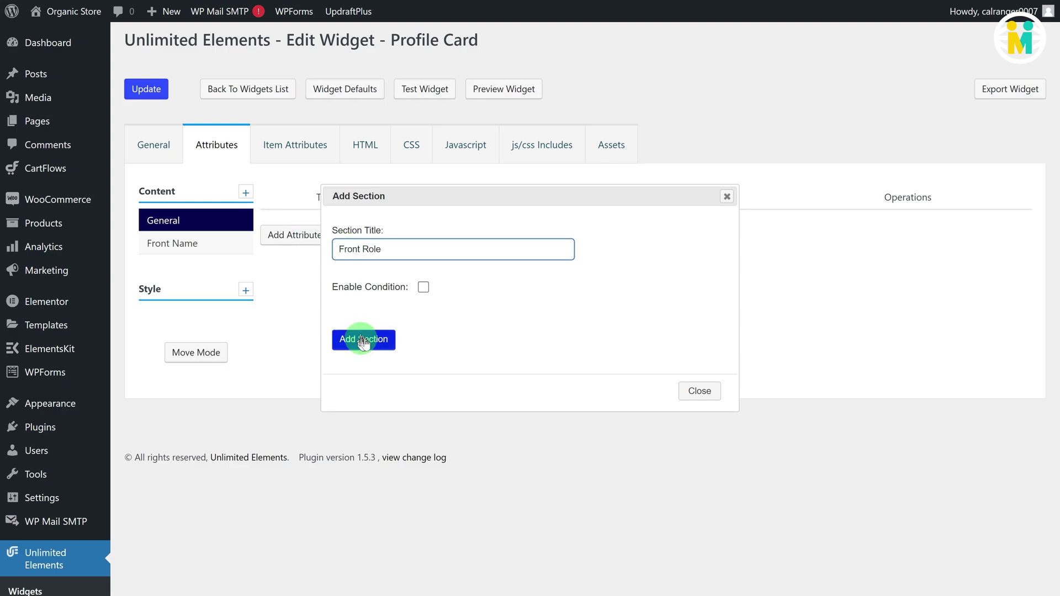
left_click(363, 339)
Step: Add Card Back and Social Button content sections
left_click(246, 192)
left_click(348, 249)
type("Card Back")
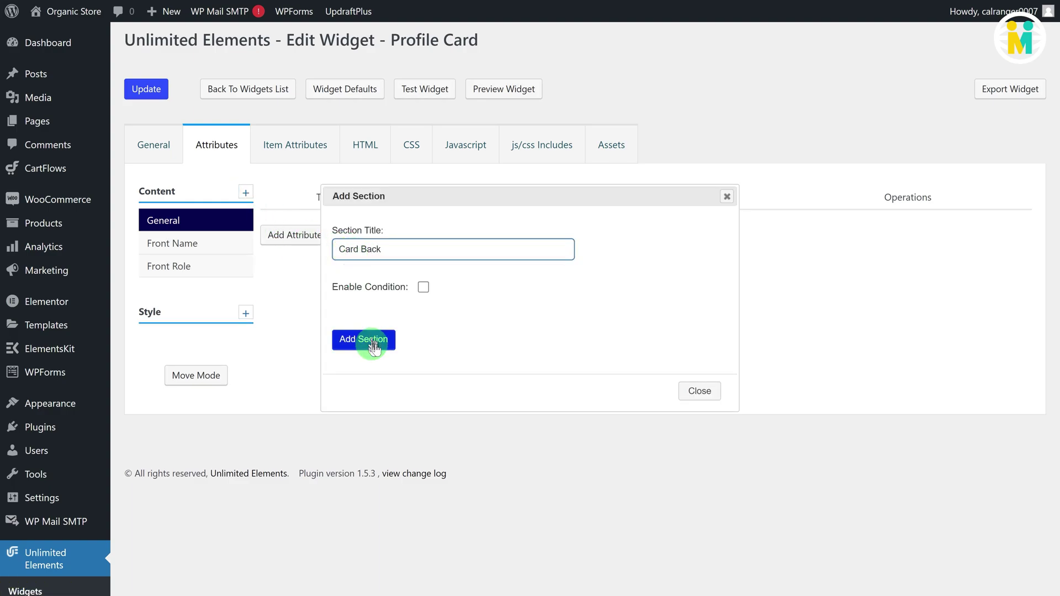
left_click(364, 339)
left_click(245, 193)
left_click(358, 254)
type("Social Button")
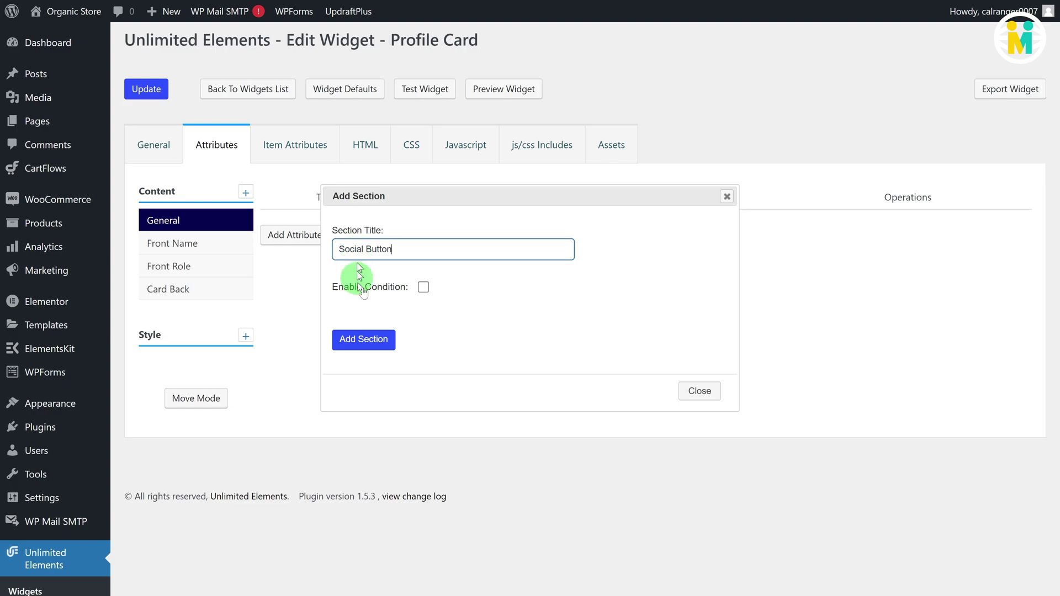
left_click(363, 339)
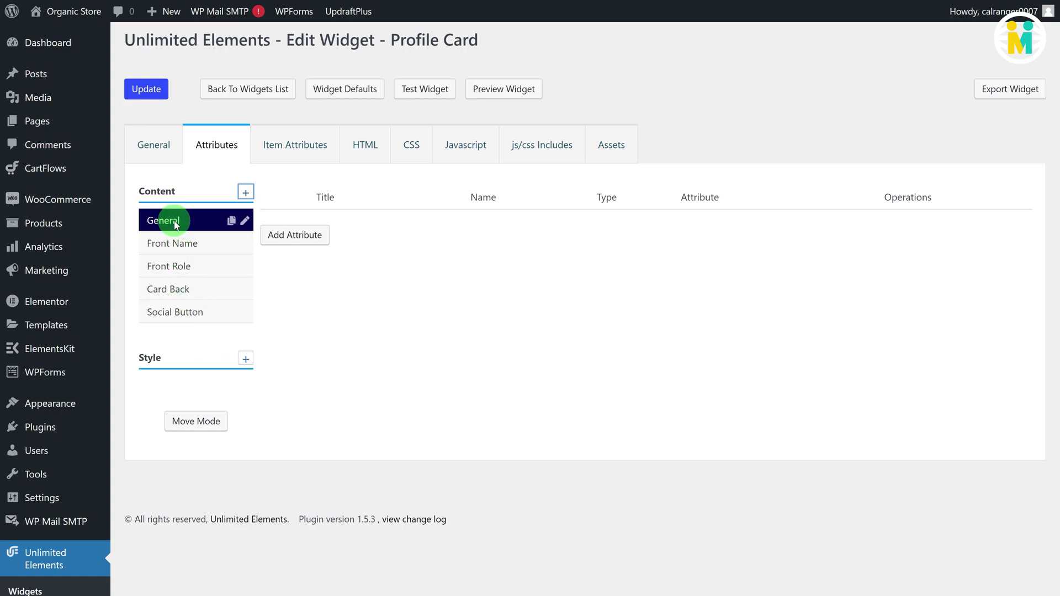
Step: Add a Box Shadow-type attribute titled 'Box Shadow', named box_shadow, with CSS selector .card__content
left_click(292, 237)
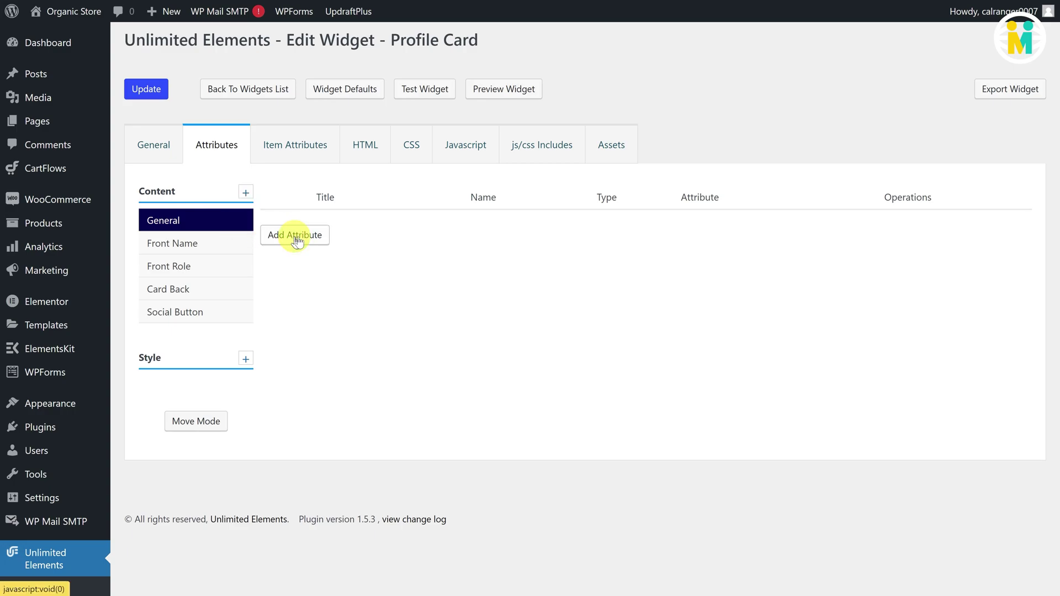
left_click(306, 125)
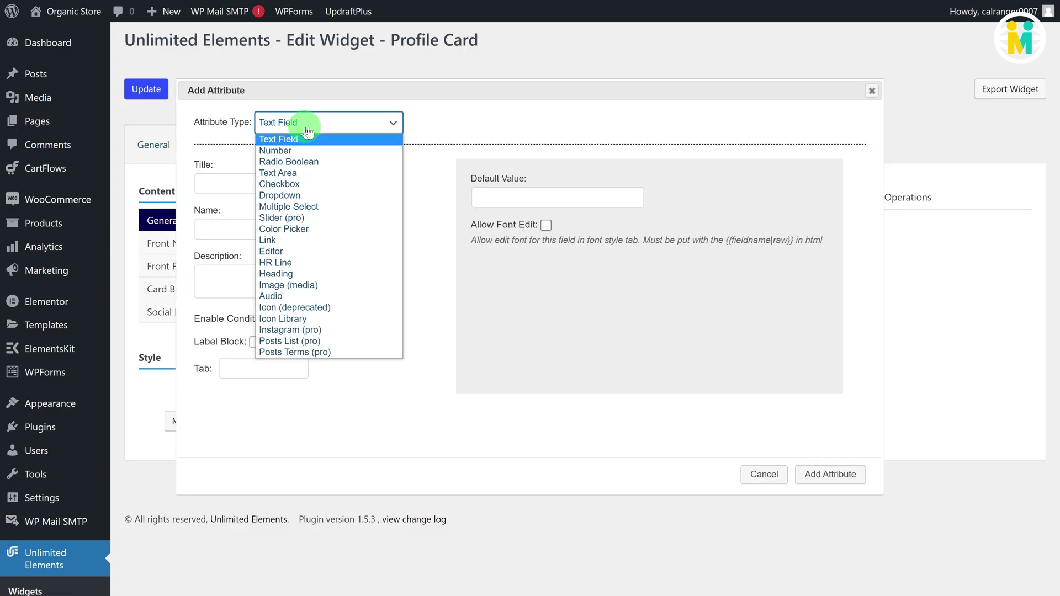
scroll(308, 293, "down", 4)
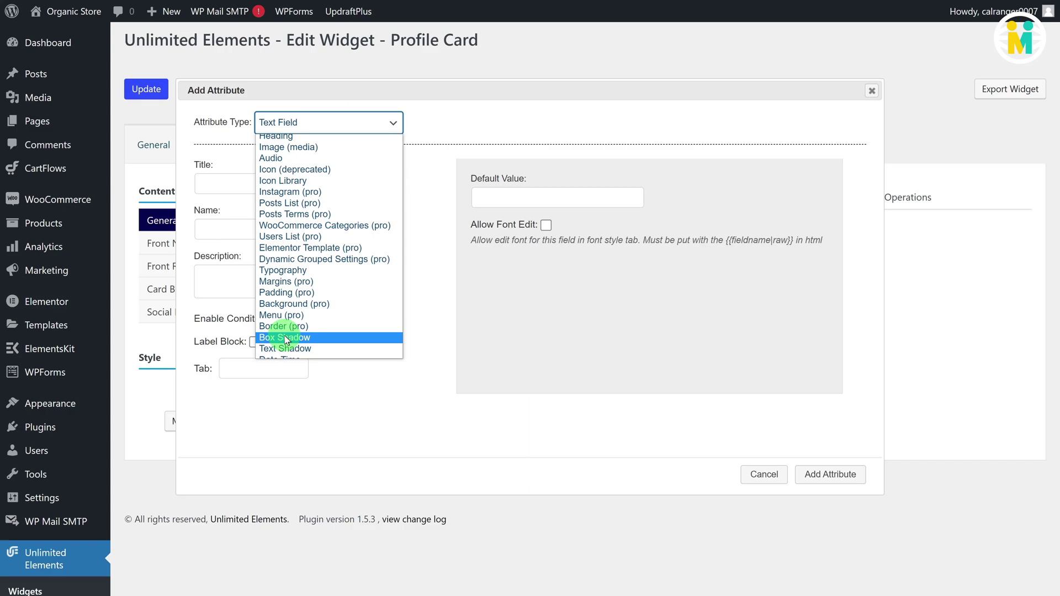
left_click(285, 338)
left_click(235, 185)
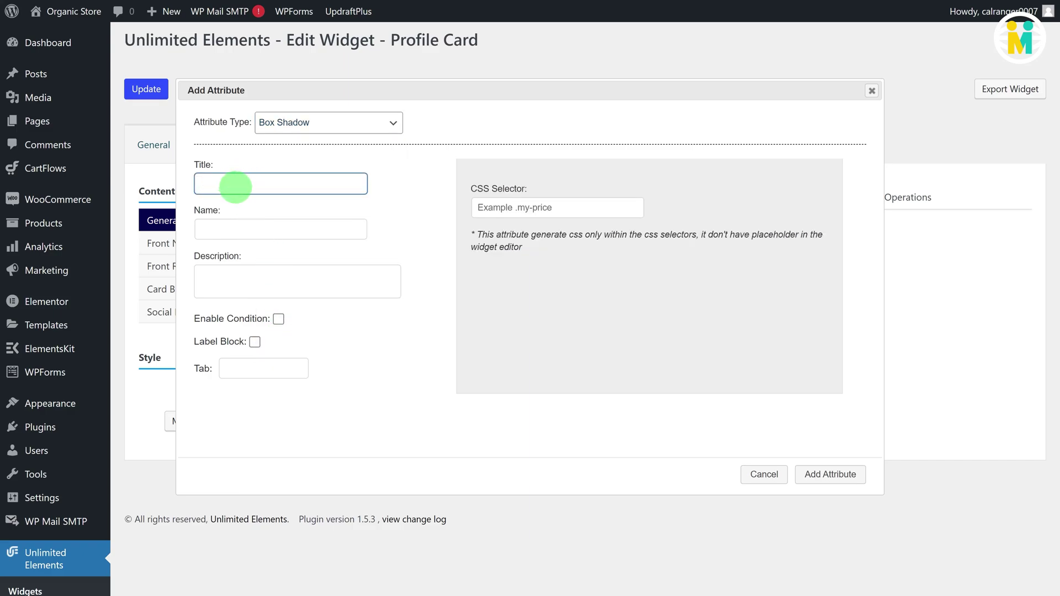
type("Box Shadow")
left_click(274, 236)
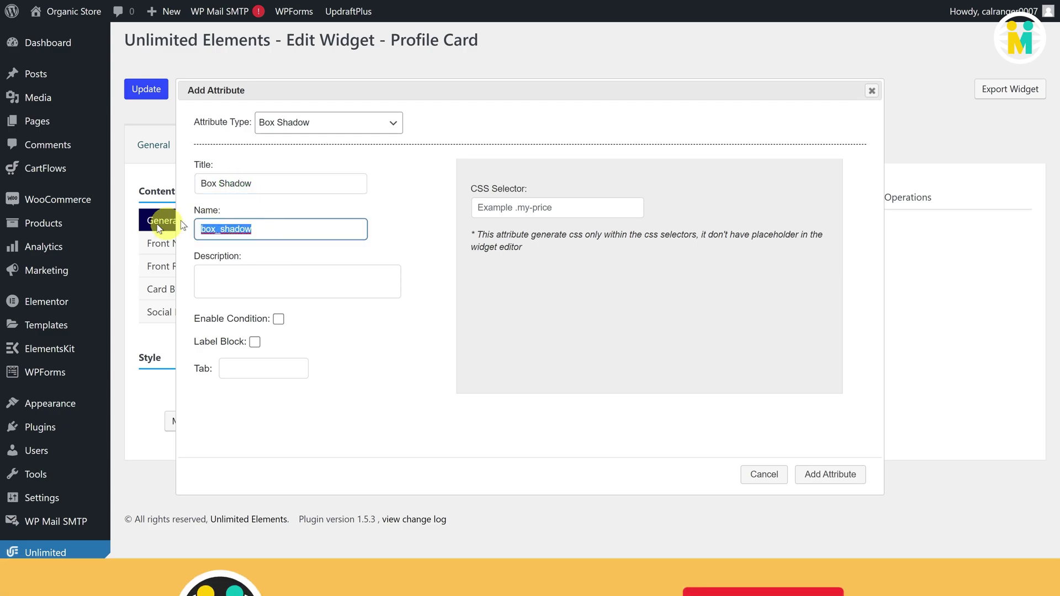
type("box_shadow")
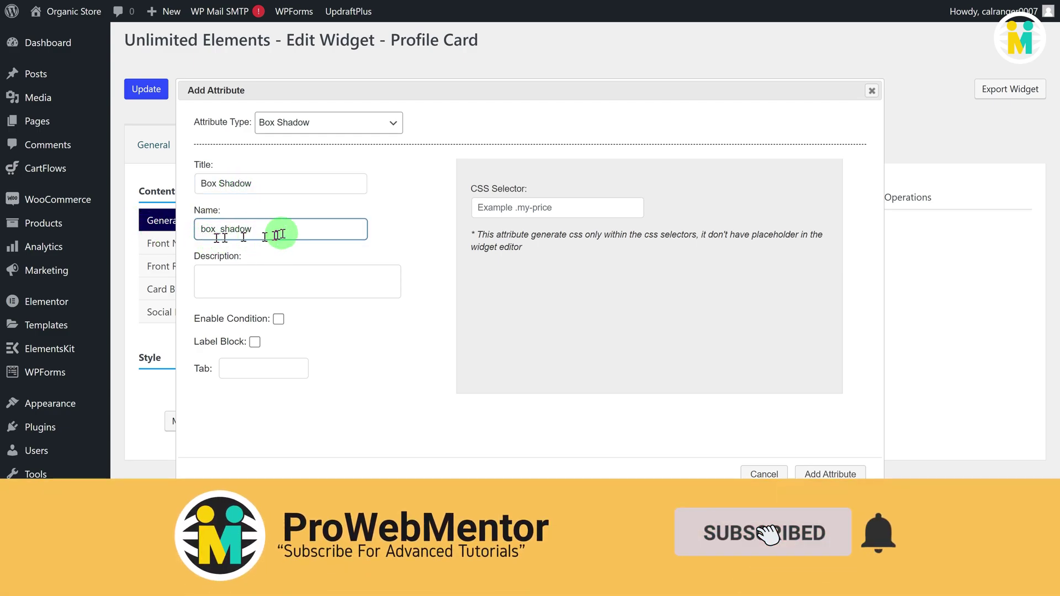
left_click(490, 210)
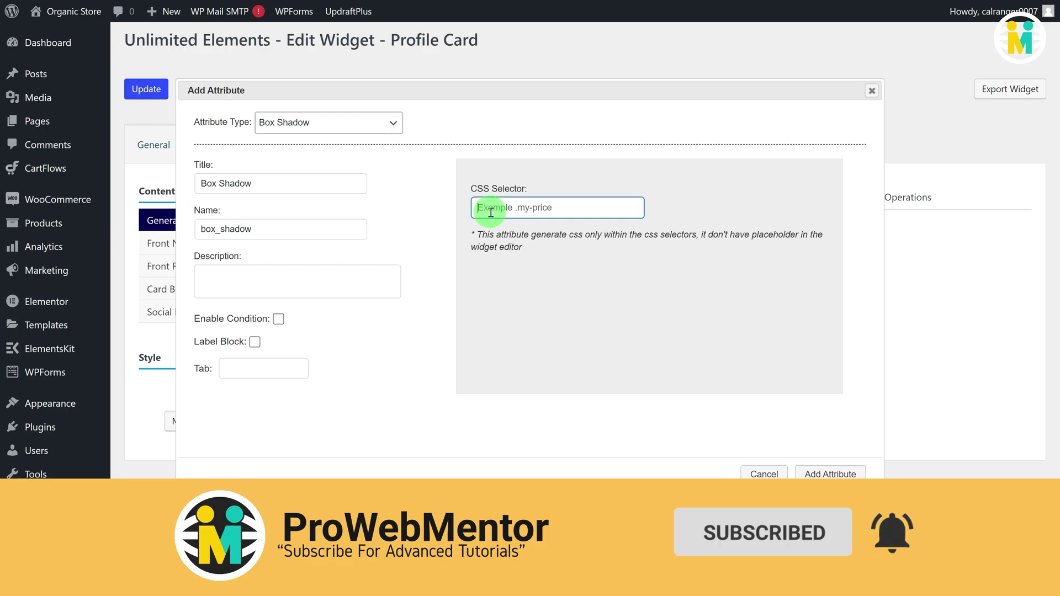
type(".card__content")
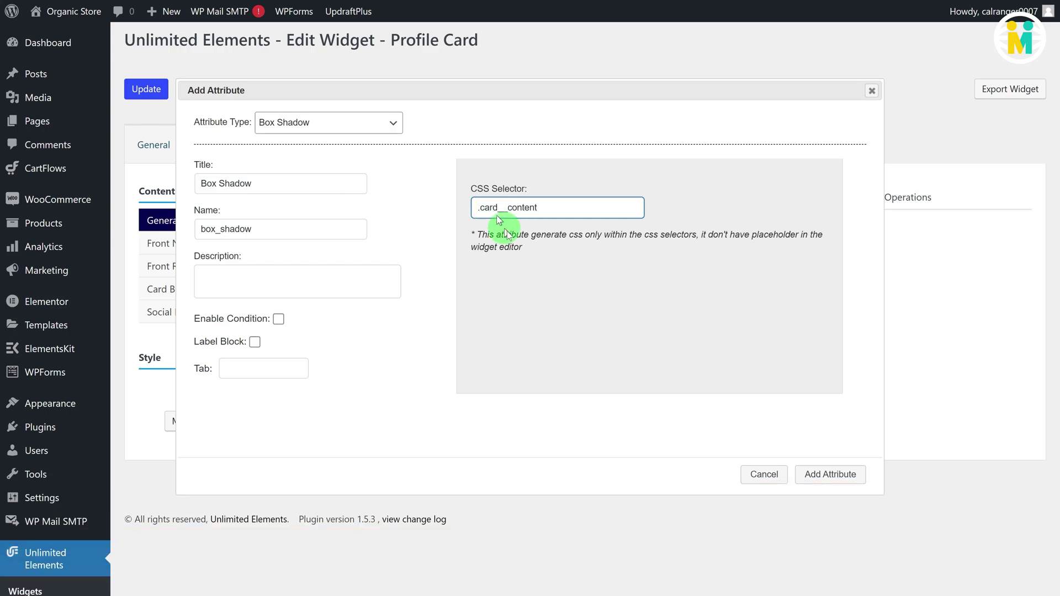
left_click(823, 475)
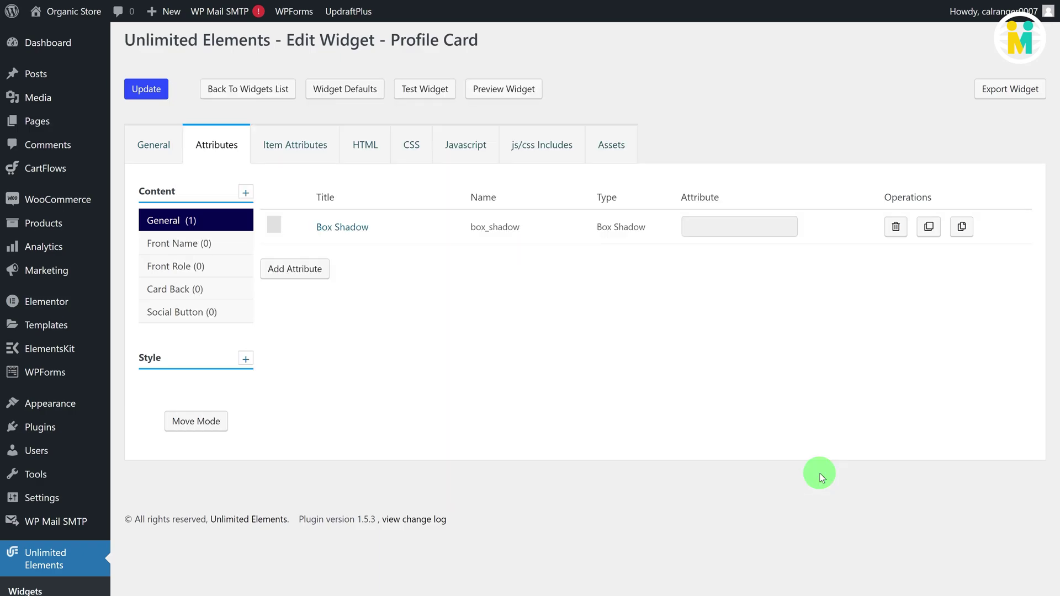
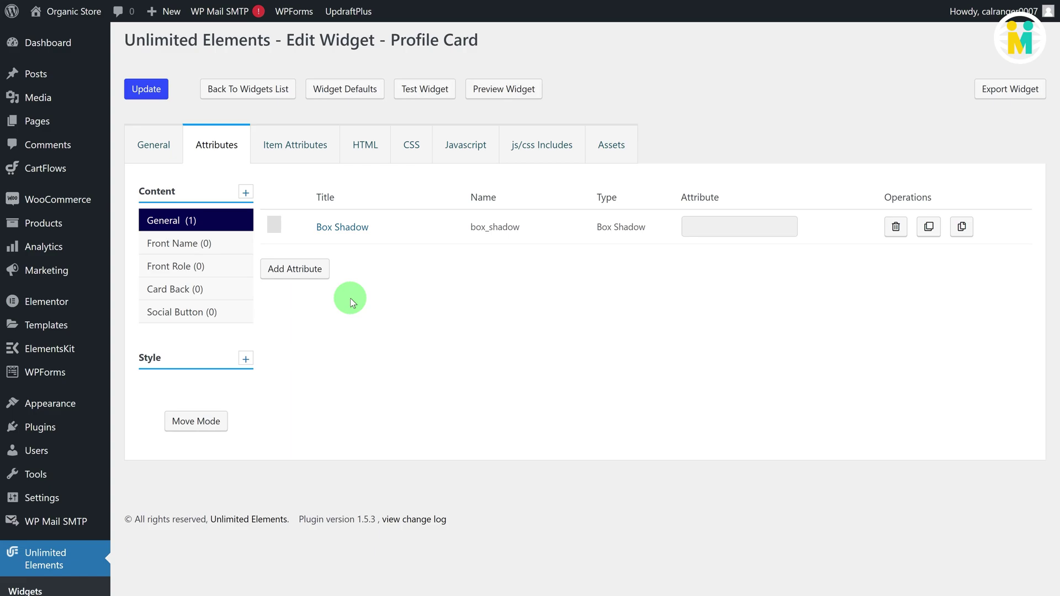
Step: In the Profile Card HTML template, replace the line-1 placeholder with the {{uc_id}} variable
left_click(359, 150)
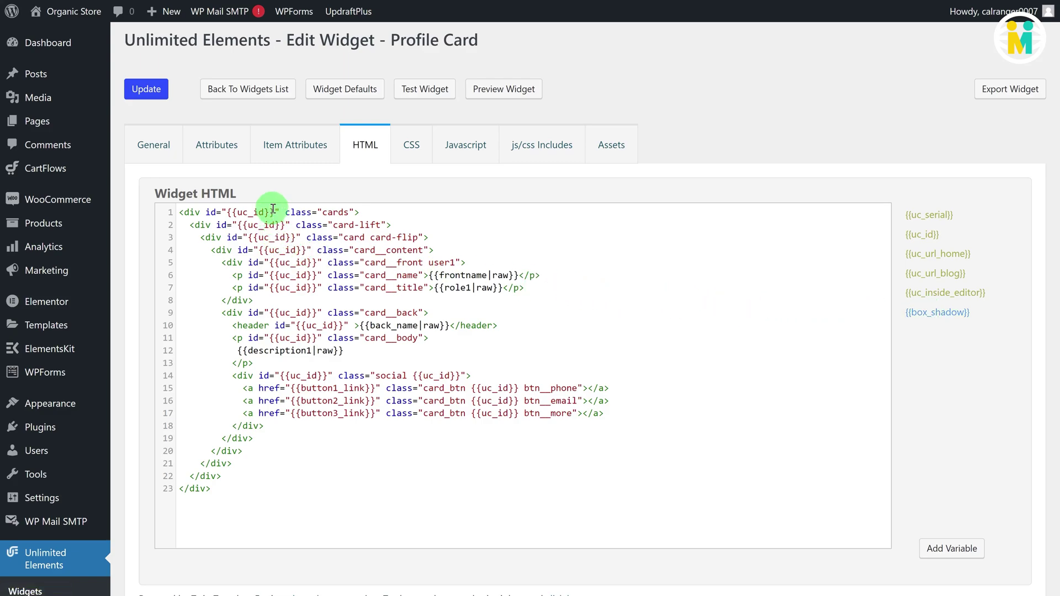
left_click_drag(274, 212, 227, 212)
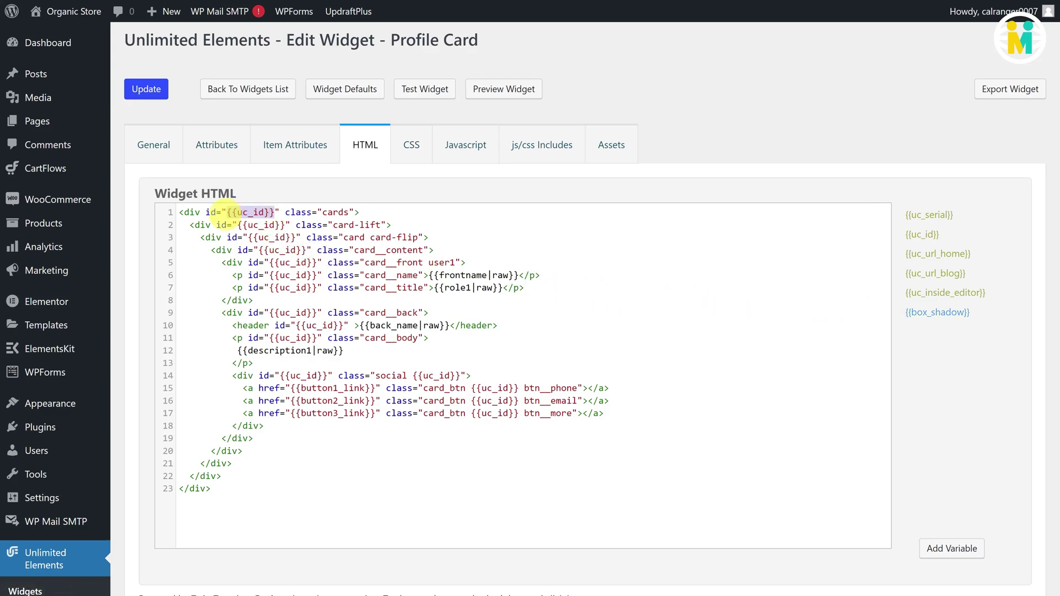
left_click(923, 235)
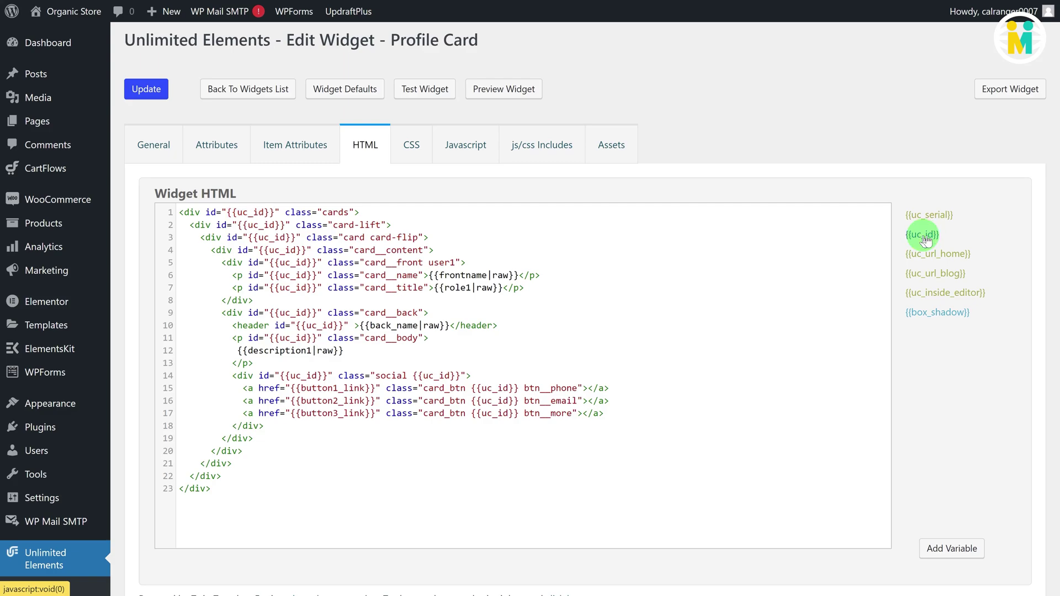
left_click(582, 283)
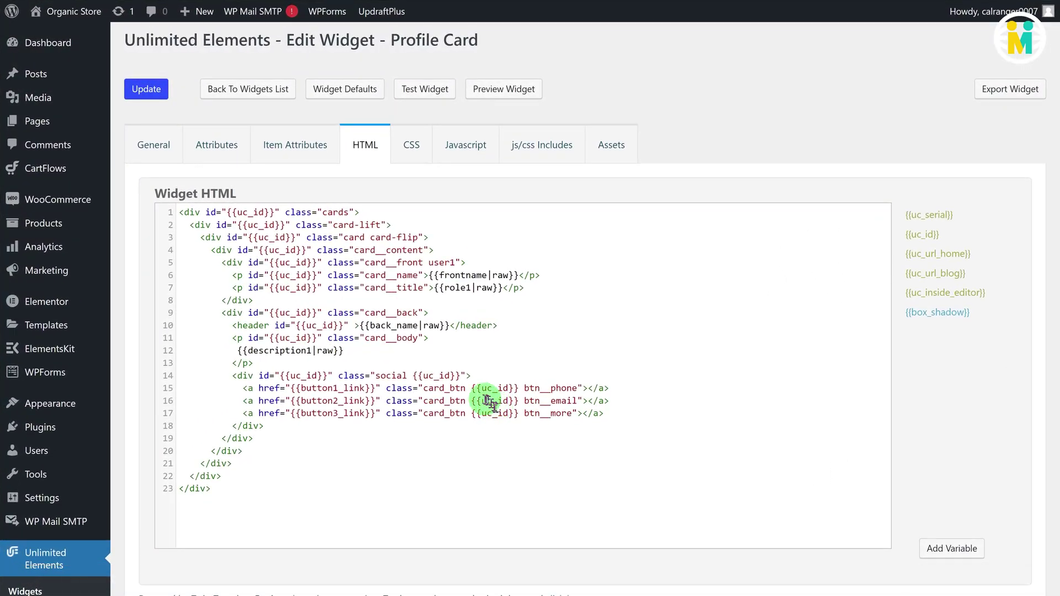
Step: Add a General 'Border Radius' attribute of 10 on .card__content, .card__back::before
left_click(232, 150)
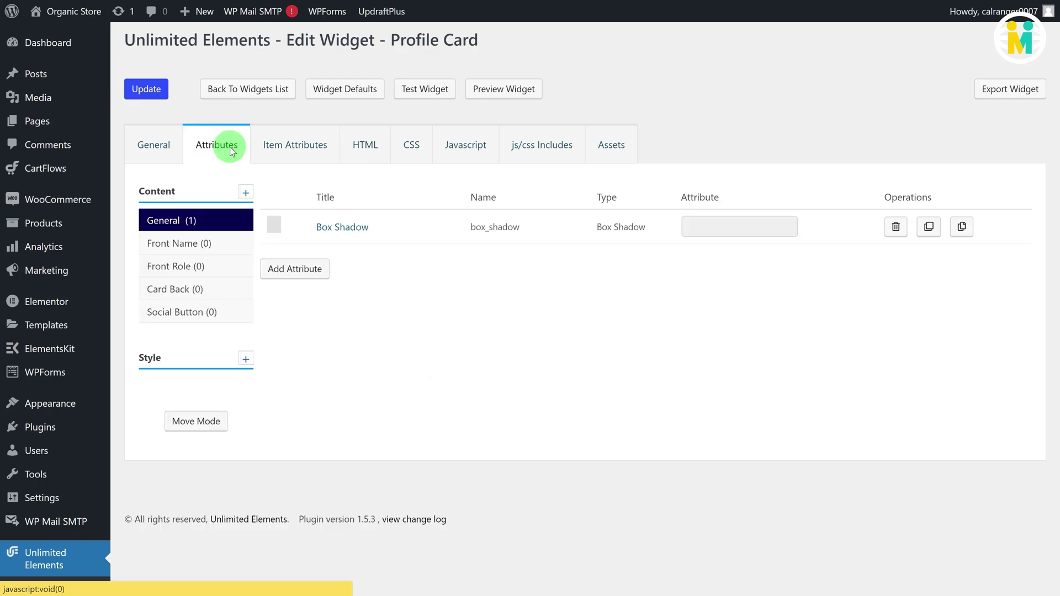
left_click(293, 267)
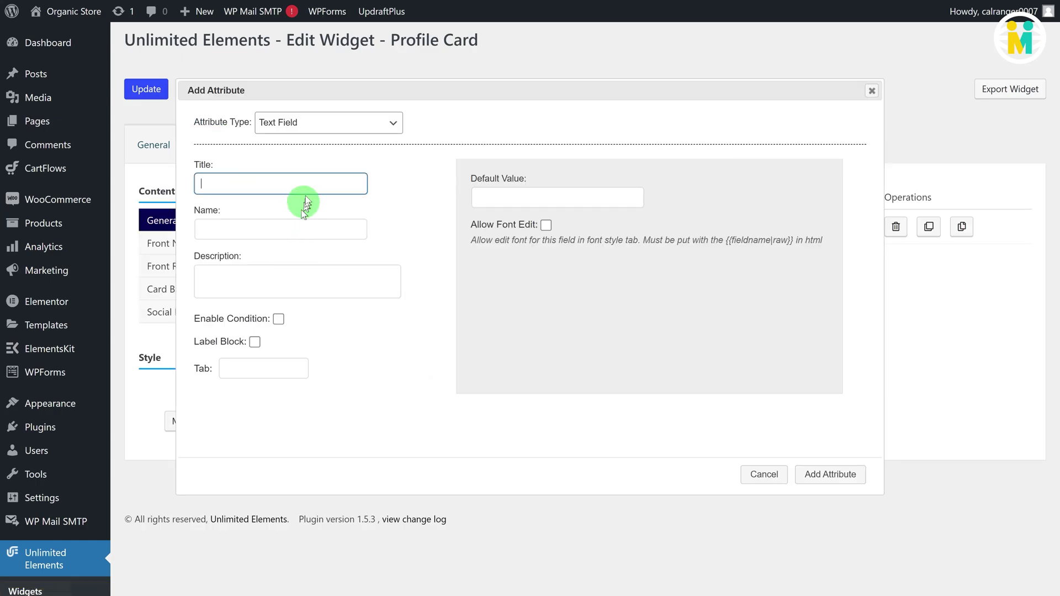
left_click(319, 122)
scroll(331, 216, "down", 3)
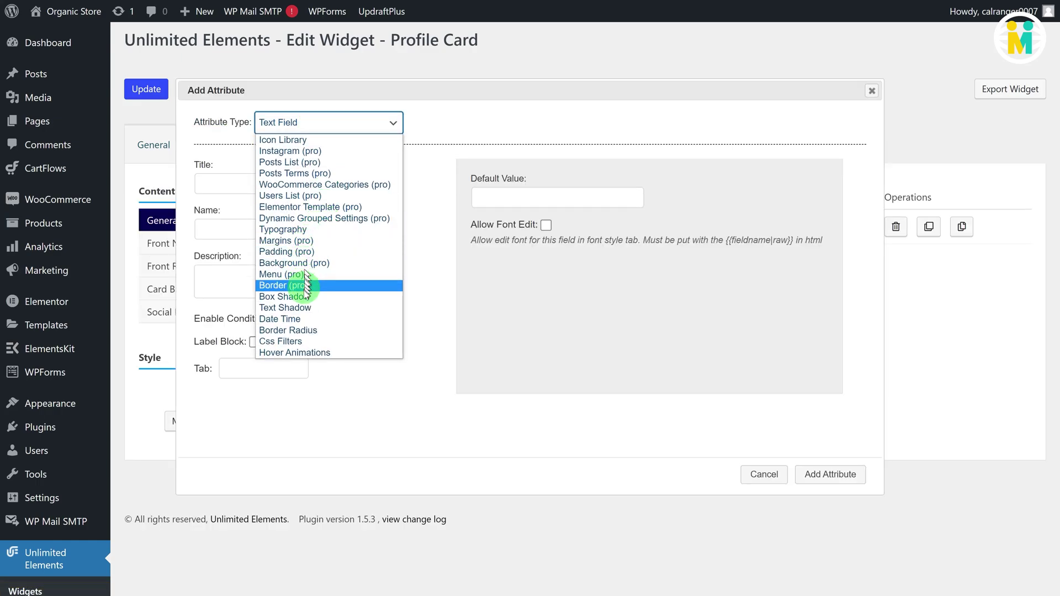
left_click(299, 330)
type("Border Radius")
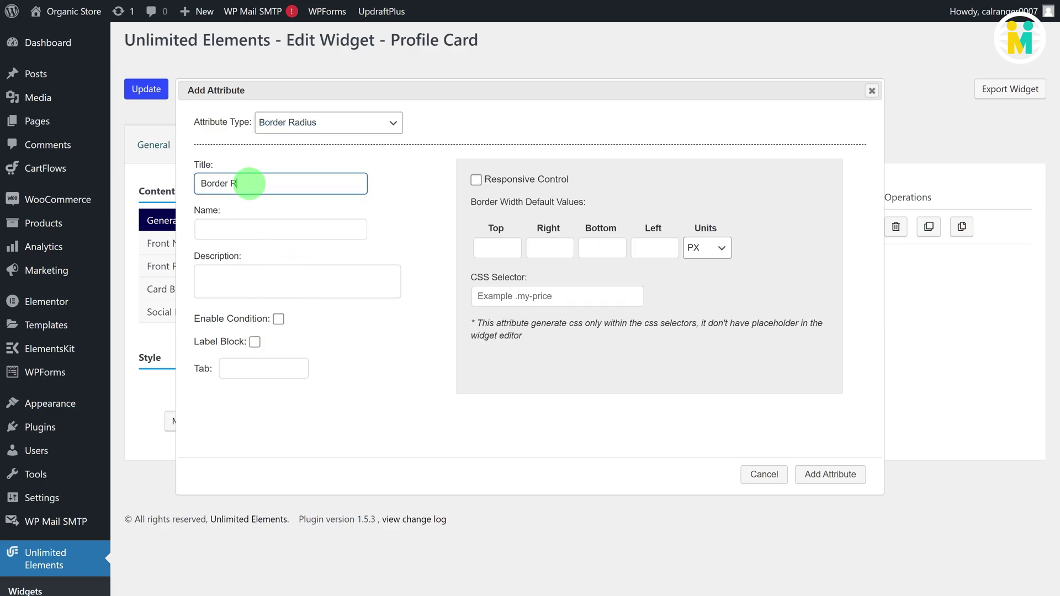
left_click(247, 228)
left_click(485, 249)
type("10")
key("Tab")
type("10")
key("Tab")
type("10")
left_click(491, 296)
type(".card__content, .card__back::before")
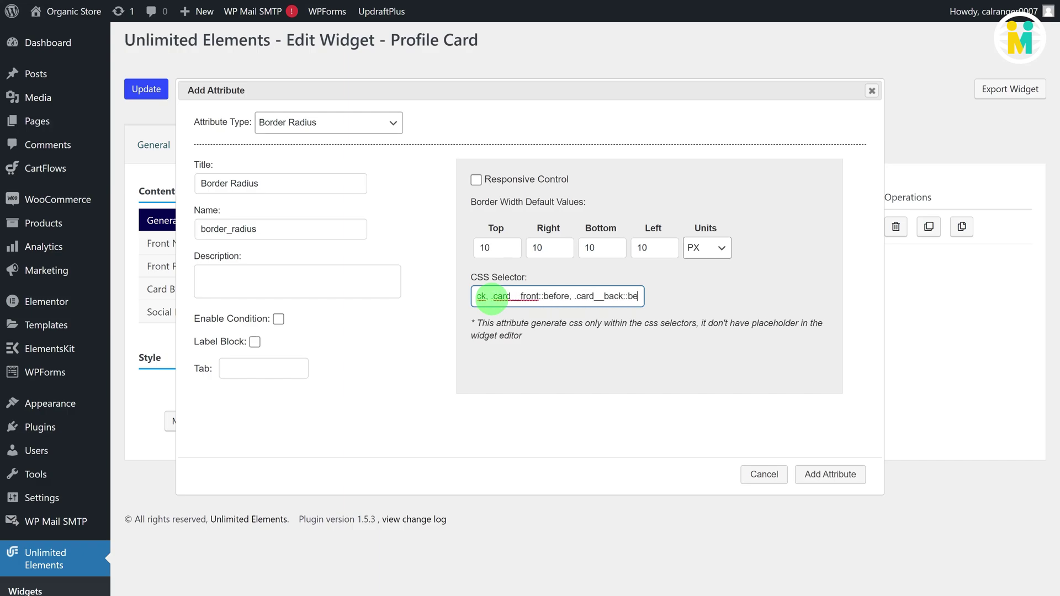
left_click(830, 474)
Step: Add a Number attribute 'border1' with default value 5 and a unit suffix
left_click(293, 303)
left_click(320, 133)
scroll(300, 221, "up", 5)
left_click(299, 161)
left_click(253, 193)
left_click(249, 239)
double_click(239, 240)
type("border1")
left_click(508, 208)
type("5")
left_click(602, 208)
left_click(604, 267)
left_click(830, 485)
Step: Add a Color Picker attribute 'border_color1' with default colour #000000
left_click(293, 337)
left_click(353, 138)
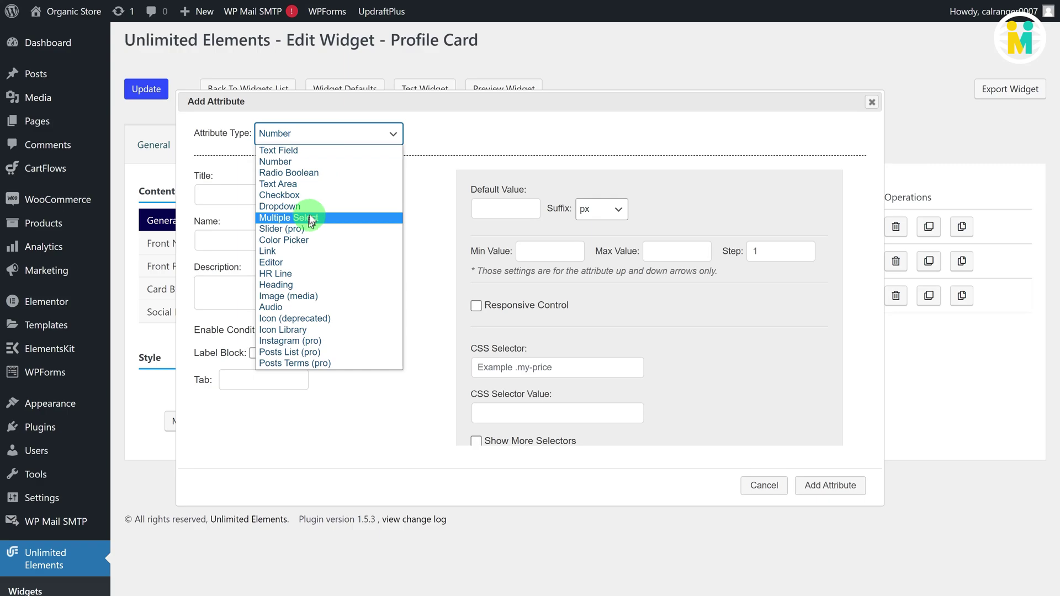
left_click(307, 238)
left_click(283, 193)
left_click(267, 234)
double_click(267, 234)
type("border_color1")
left_click_drag(499, 212, 475, 211)
type("#000000")
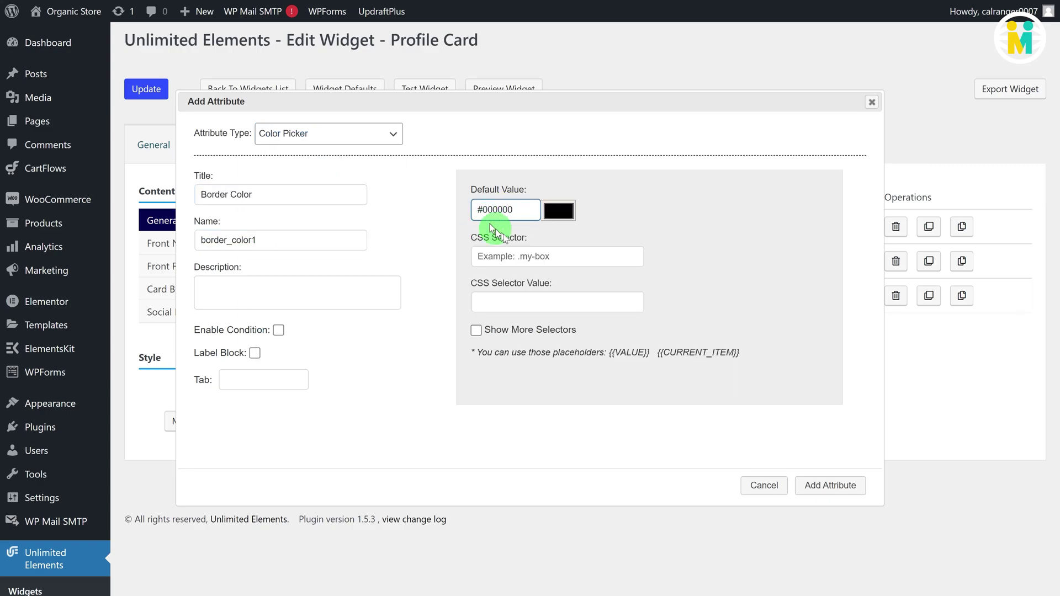
left_click(830, 486)
Step: Begin a Border Radius attribute in the Front Name group
left_click(178, 243)
left_click(269, 236)
left_click(328, 133)
left_click(298, 353)
Step: Save the BG Border Radius attribute 'frontnamebgborder_radius' with corners 0, 10, 10 on .card__name
left_click(257, 193)
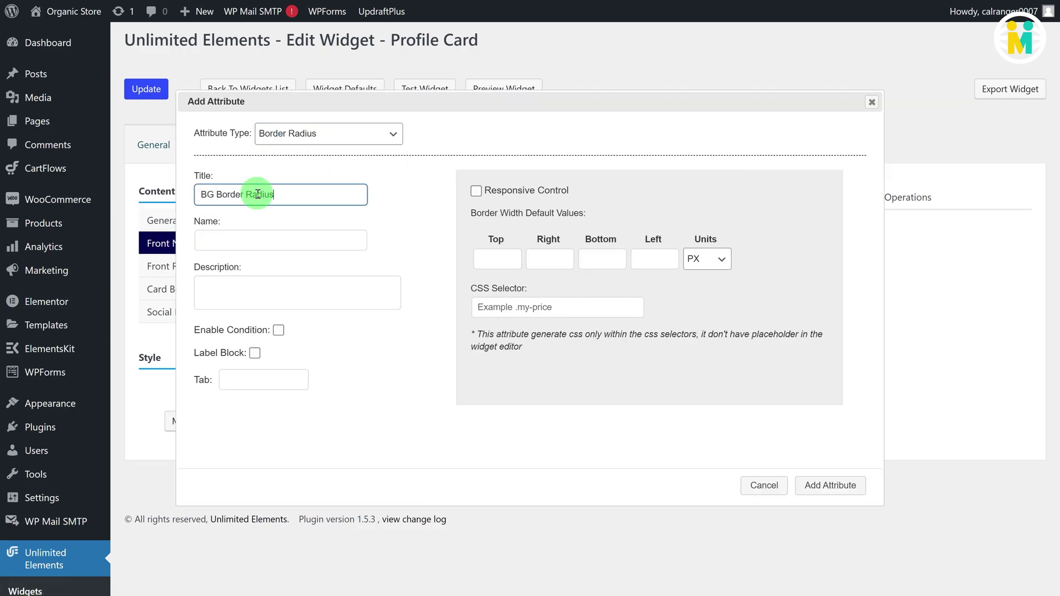
left_click(280, 240)
double_click(279, 240)
type("frontnamebgborder_radius")
left_click(485, 257)
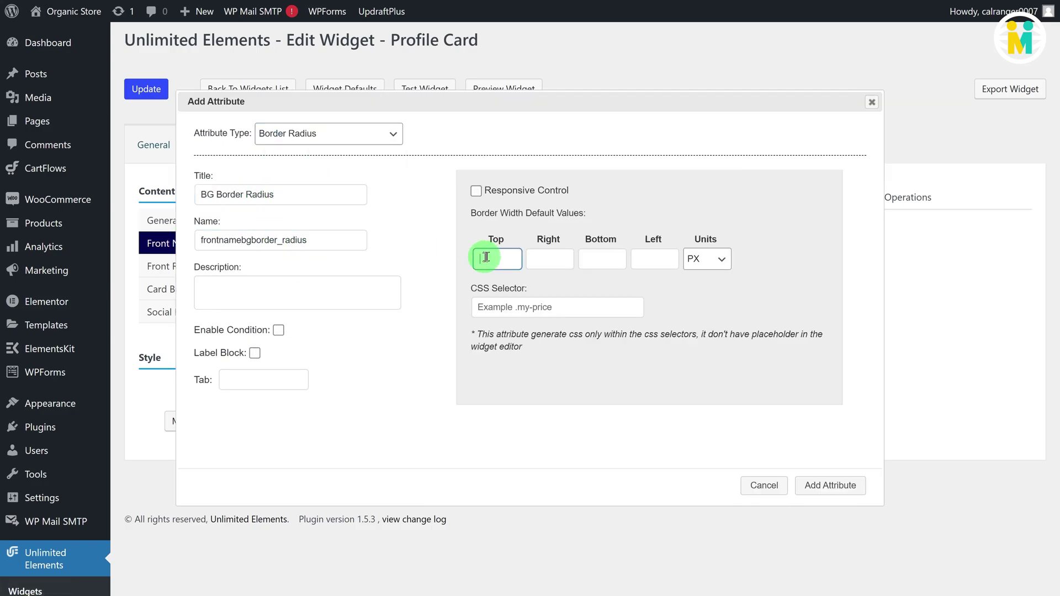
key("Tab")
type("0")
key("Tab")
type("10")
key("Tab")
type("10")
left_click(485, 307)
type(".card__name")
left_click(830, 485)
Step: Add a 'Front Name' Text Field (frontname), default 'John Doe', with font editing enabled
left_click(281, 269)
left_click(327, 137)
scroll(327, 165, "up", 5)
left_click(326, 150)
left_click(258, 198)
type("Front Nam")
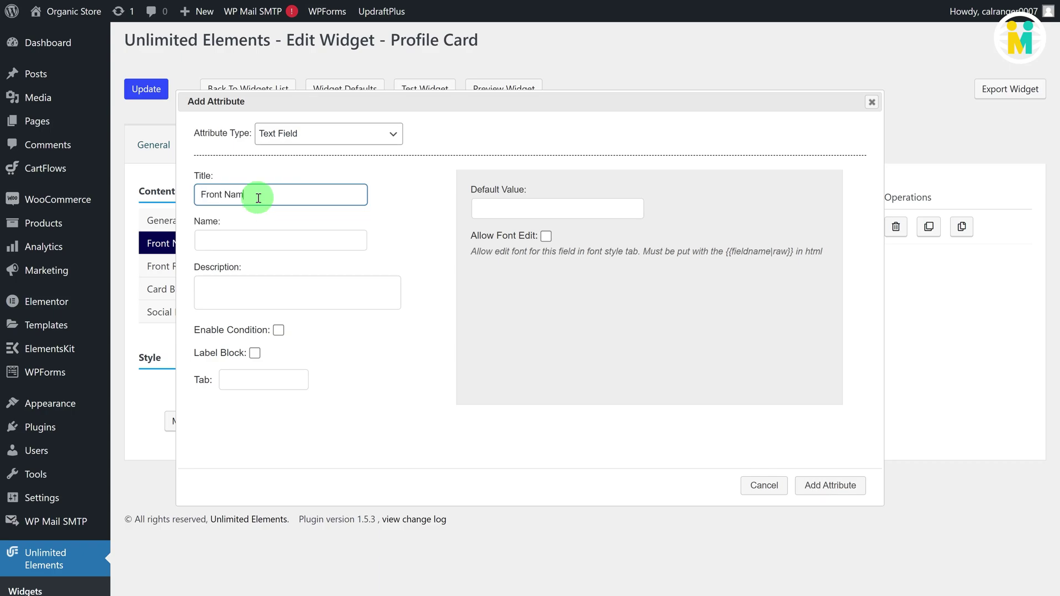
type("e")
left_click(261, 238)
type("frontname")
left_click(498, 209)
type("Joh")
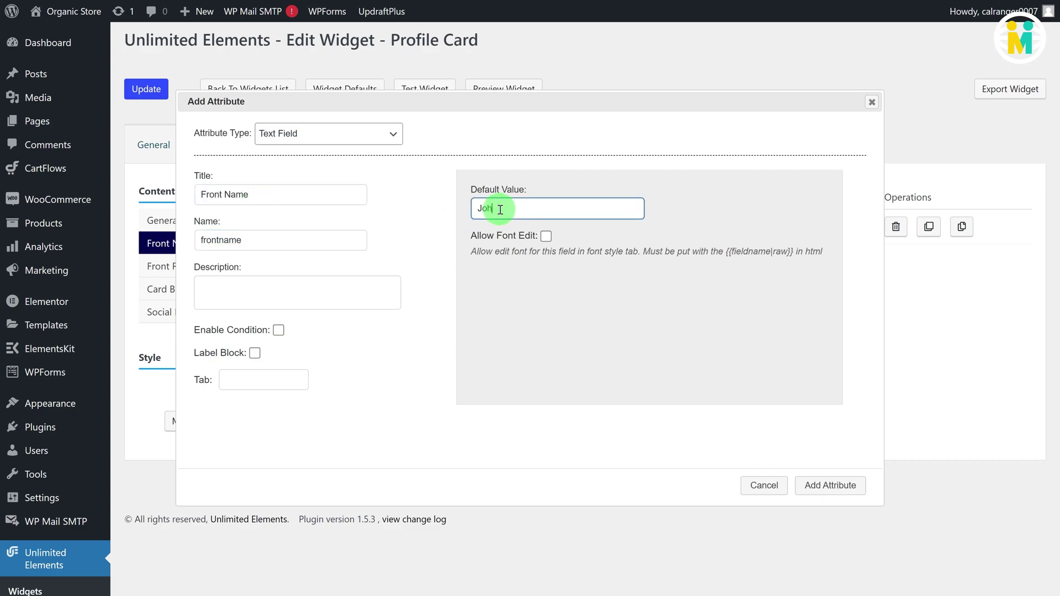
type("n Doe")
left_click(546, 236)
left_click(829, 485)
Step: Add a 'Top-Bottom Padding' Number attribute (ntop_bottom_padding) defaulting to 1 without unit suffix
left_click(287, 307)
left_click(325, 122)
left_click(314, 147)
left_click(289, 189)
type("Top-Bottom Padding")
left_click(267, 229)
type("ntop_bottom_padding")
left_click(502, 199)
type("1")
left_click(601, 198)
left_click(585, 270)
left_click(806, 474)
left_click(309, 336)
Step: Add a 'Background Color' Color Picker (nbackground_color) defaulting to rgba(0, 0, 0, 0)
left_click(354, 134)
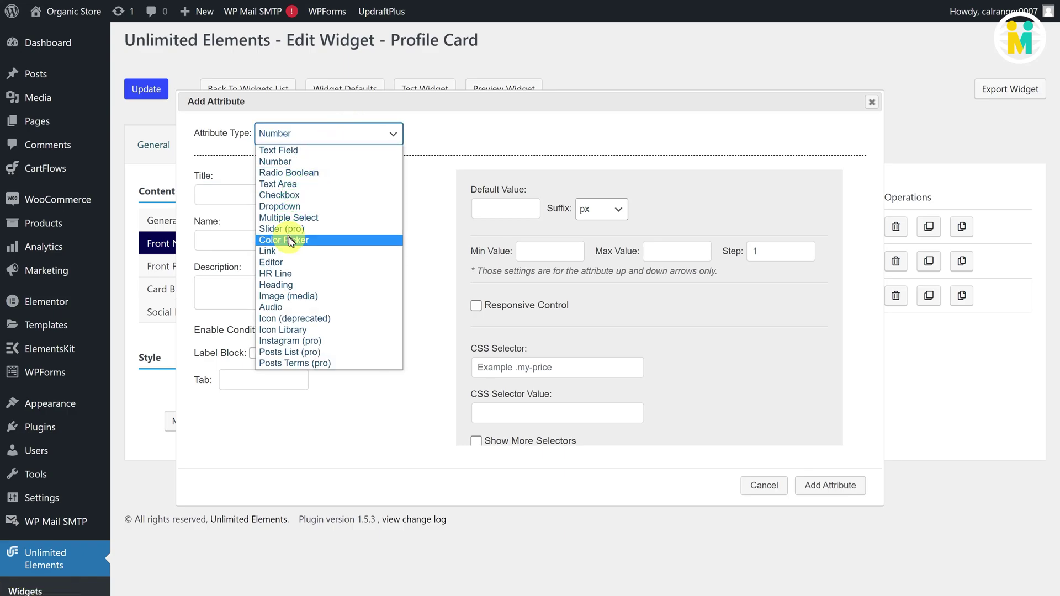
left_click(284, 239)
left_click(284, 195)
type("Background Color")
left_click(277, 239)
type("nbackground_color")
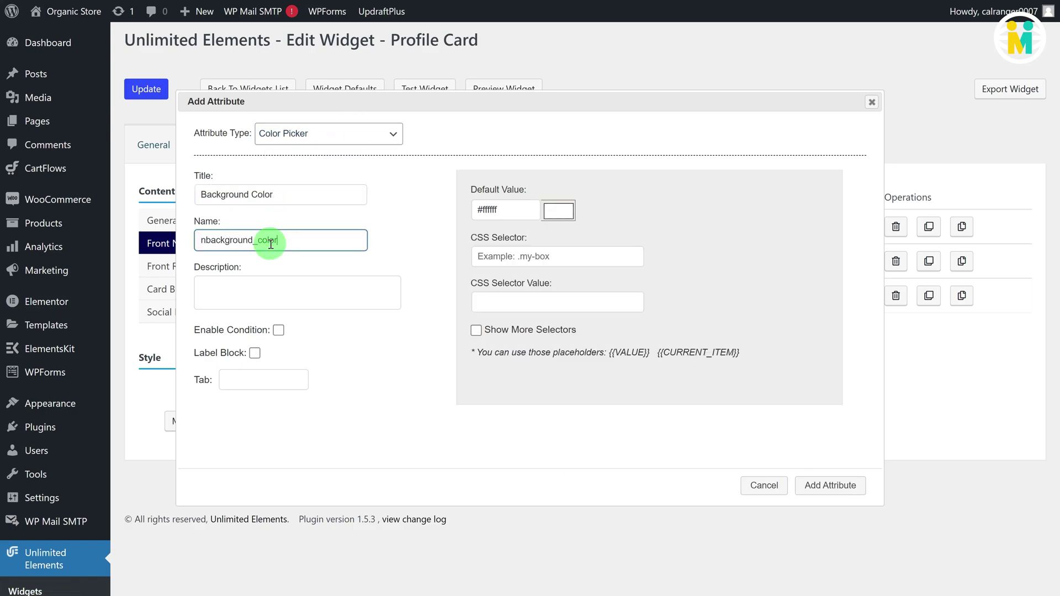
left_click(486, 208)
type("rgba(0, 0, 0, 0)")
left_click(505, 297)
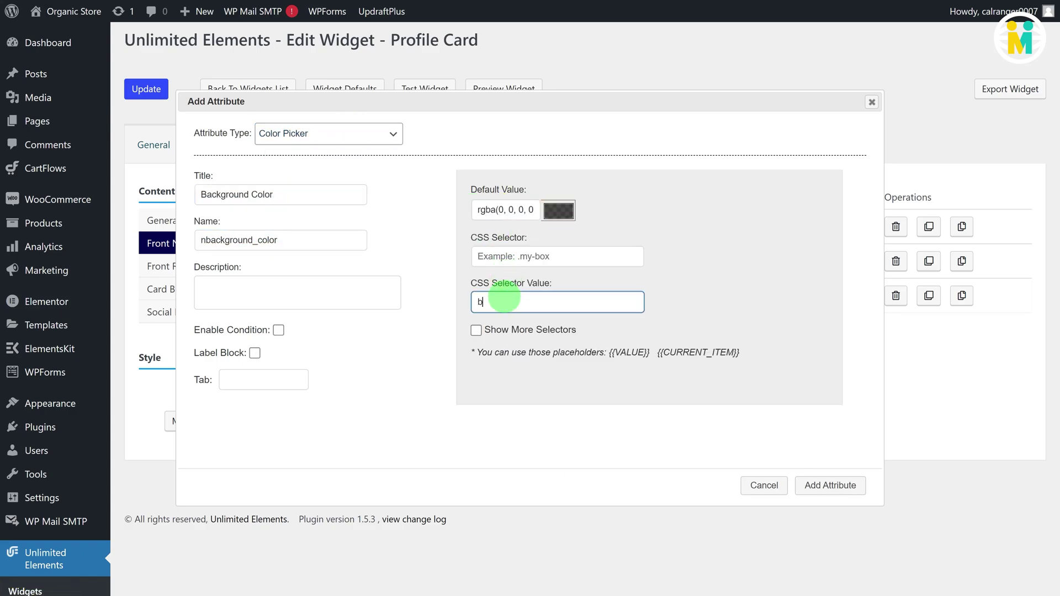
left_click(829, 485)
left_click(221, 268)
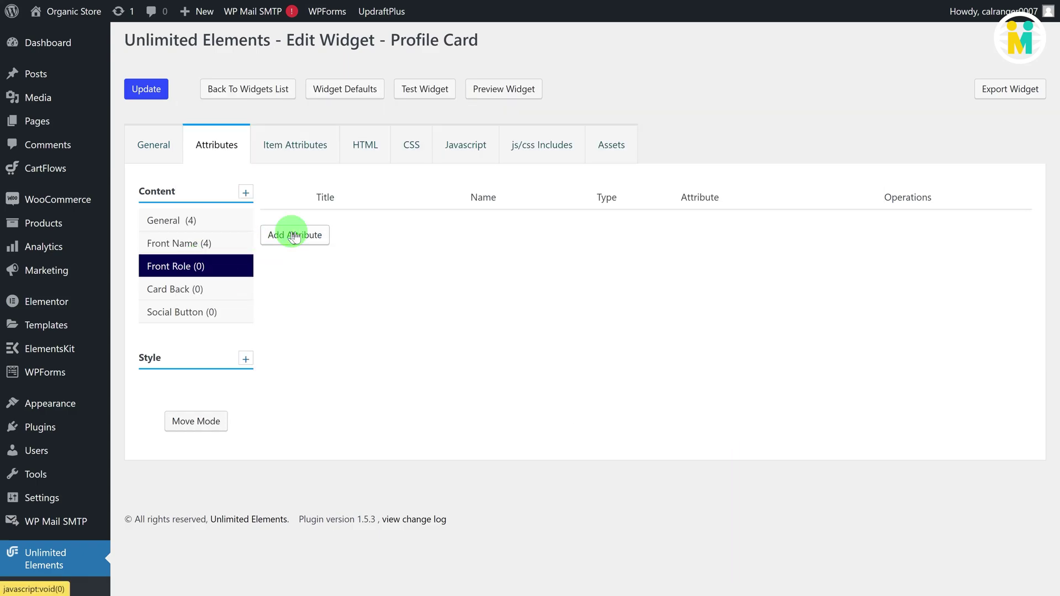
Step: Add a Front Role Border Radius attribute 'frontr' with corner values 10 and 0 on .card__title
left_click(296, 237)
left_click(339, 138)
scroll(333, 265, "down", 5)
left_click(320, 339)
left_click(277, 193)
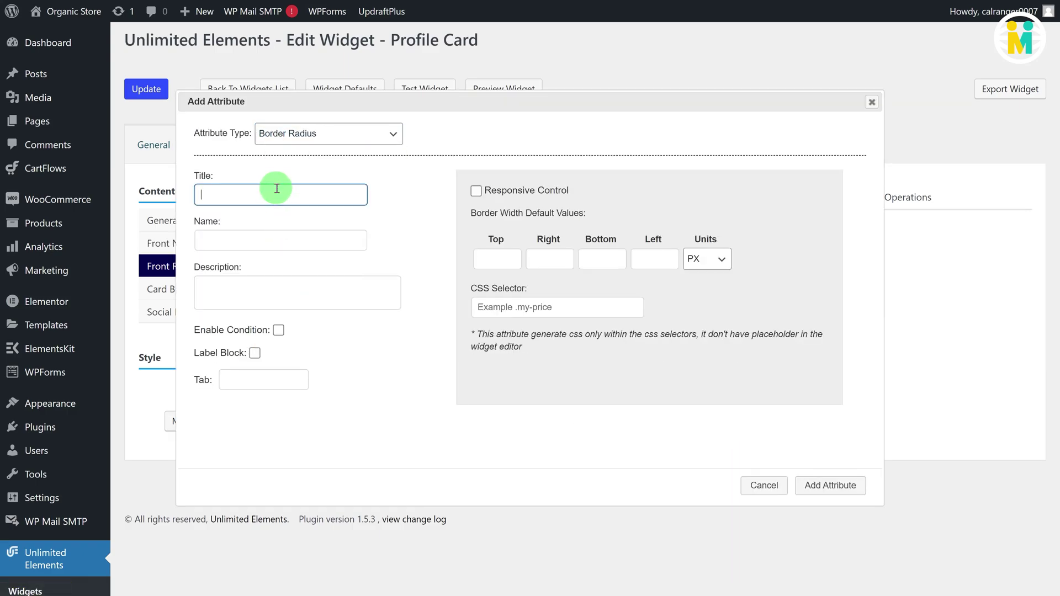
left_click(257, 240)
type("frontroleborder_radius")
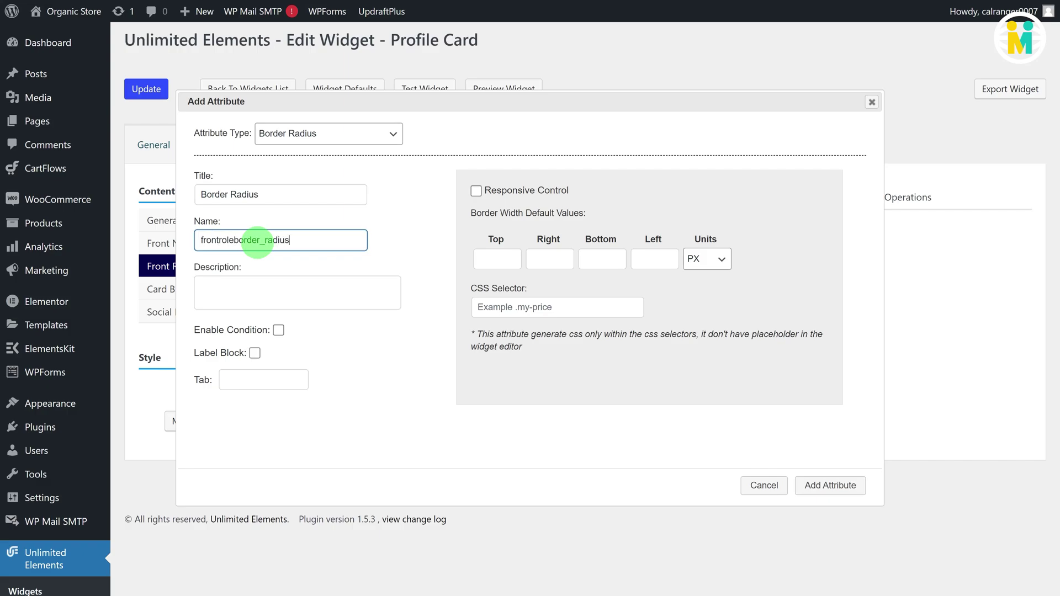
left_click(495, 265)
key("Tab")
type("10")
key("Tab")
type("0")
Step: Add a Number attribute 'Top-Bottom Padding' (top_b), default 1, with no unit suffix
key("Tab")
type("0")
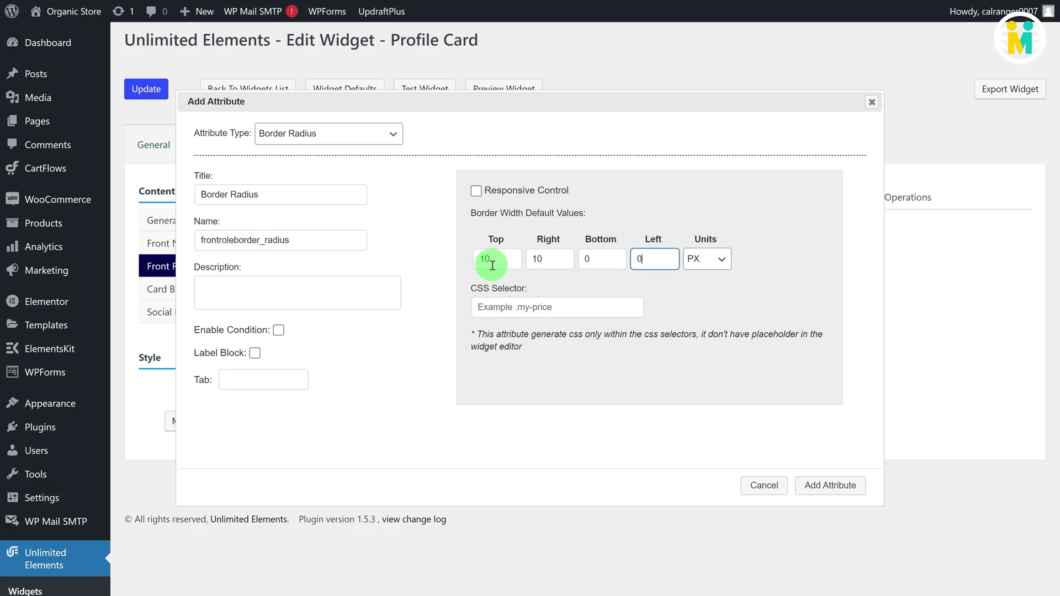
left_click(514, 306)
type(".card__title")
left_click(829, 486)
left_click(293, 267)
left_click(328, 134)
scroll(331, 151, "up", 10)
left_click(325, 161)
left_click(251, 195)
type("Top-Bottom Padding")
key("Tab")
type("top_b")
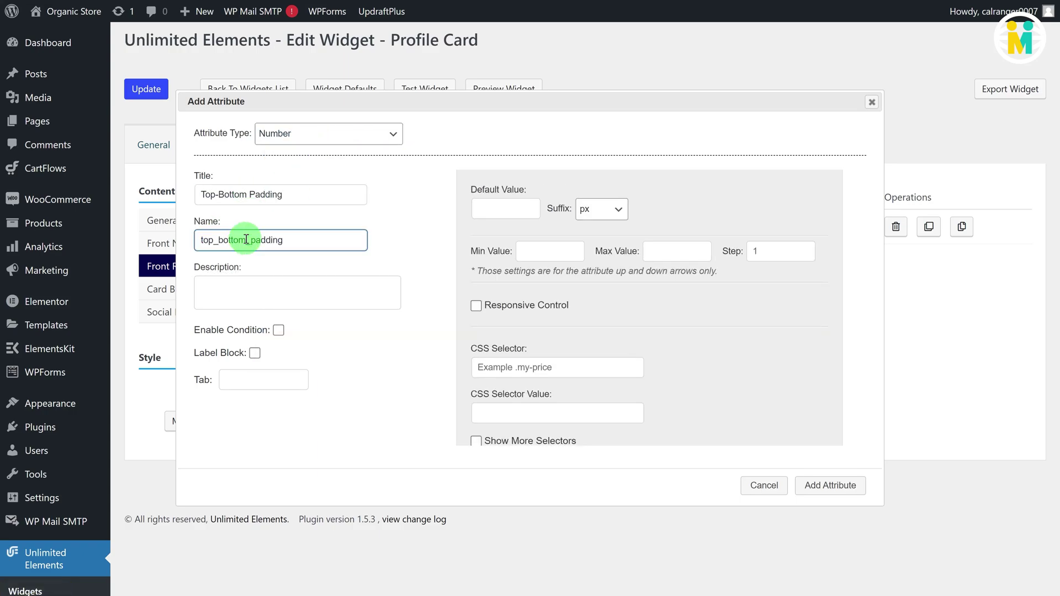
left_click(513, 208)
type("1")
left_click(601, 209)
left_click(601, 270)
left_click(829, 485)
Step: Add a Designation text field named role1, defaulting to 'Senior Developer', with font editing enabled
left_click(294, 303)
left_click(331, 135)
left_click(309, 145)
left_click(269, 196)
type("Designation")
double_click(279, 239)
type("role1")
left_click(499, 208)
type("Senior Developer")
left_click(546, 236)
left_click(830, 485)
Step: Add a Background Color picker 'rbackground_color' defaulting to rgba(0, 0, 0, 0) with a background CSS selector
left_click(295, 338)
left_click(329, 135)
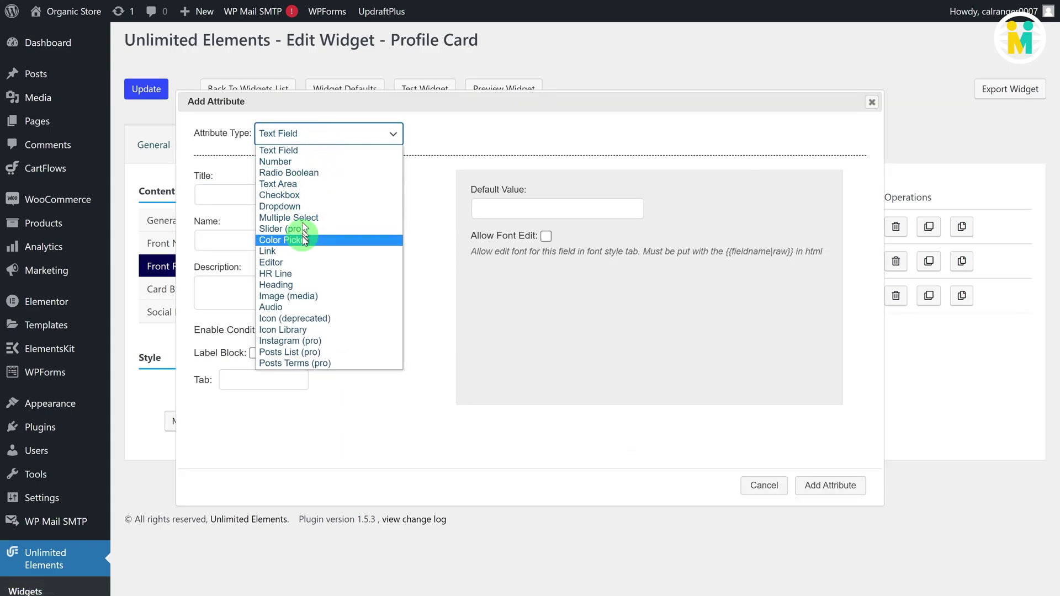
left_click(265, 171)
left_click(274, 194)
type("Background Color")
double_click(279, 239)
type("rbackground_color")
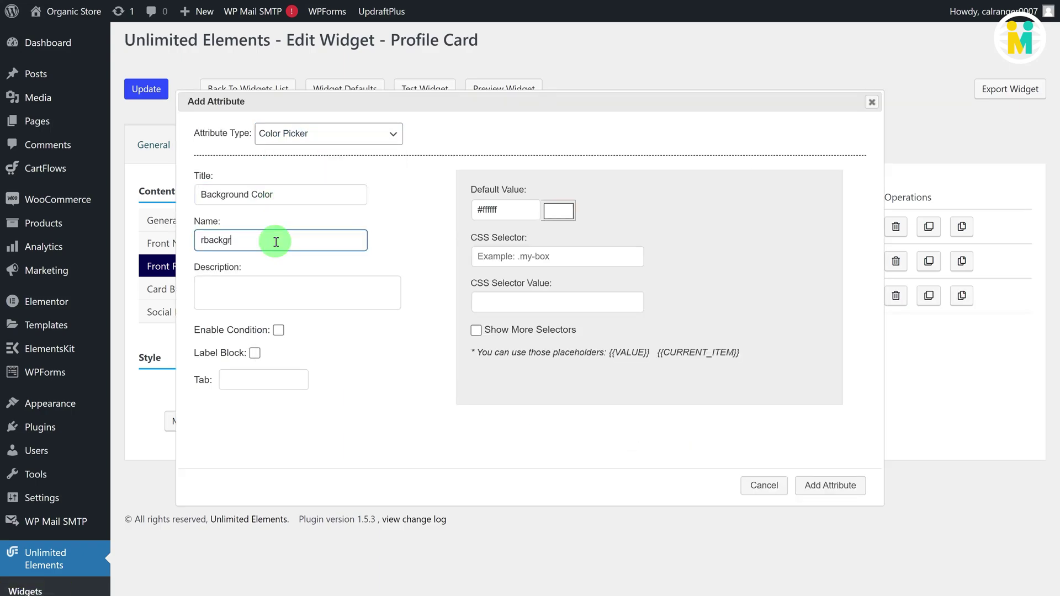
left_click(470, 213)
type("rgba(0, 0, 0, 0")
left_click(500, 300)
type("backg")
left_click(830, 485)
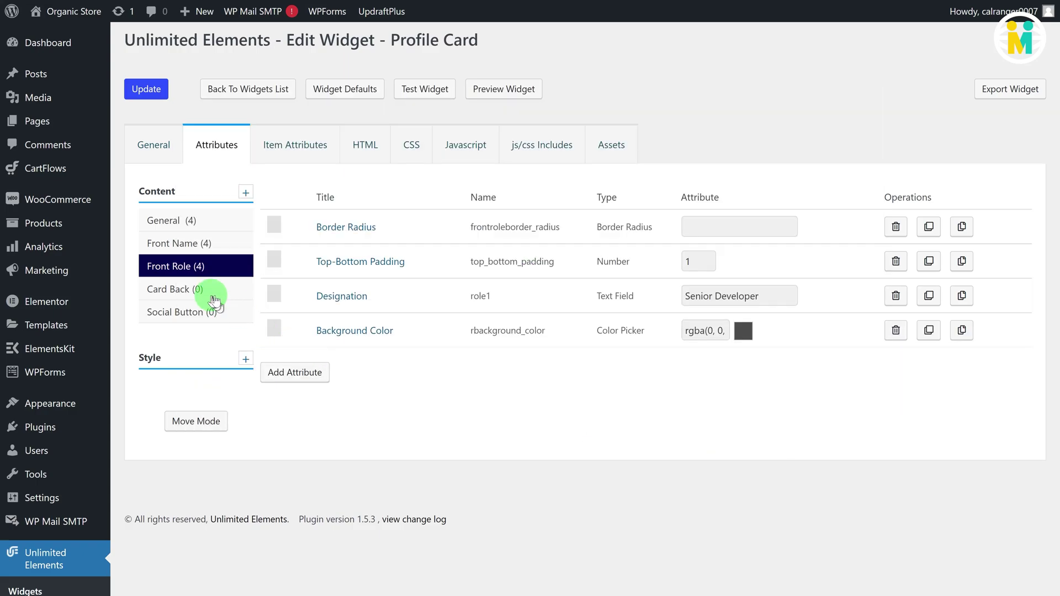
Step: In Card Back, add a 'backbackground_color' colour attribute defaulting to #1a1a1a on .card__back
left_click(212, 290)
left_click(298, 232)
double_click(284, 239)
type("backbackground_color")
left_click(453, 212)
type("#1a1a1a")
left_click(486, 257)
type(".card__back")
left_click(500, 301)
type("background-color:{{VALUE}};")
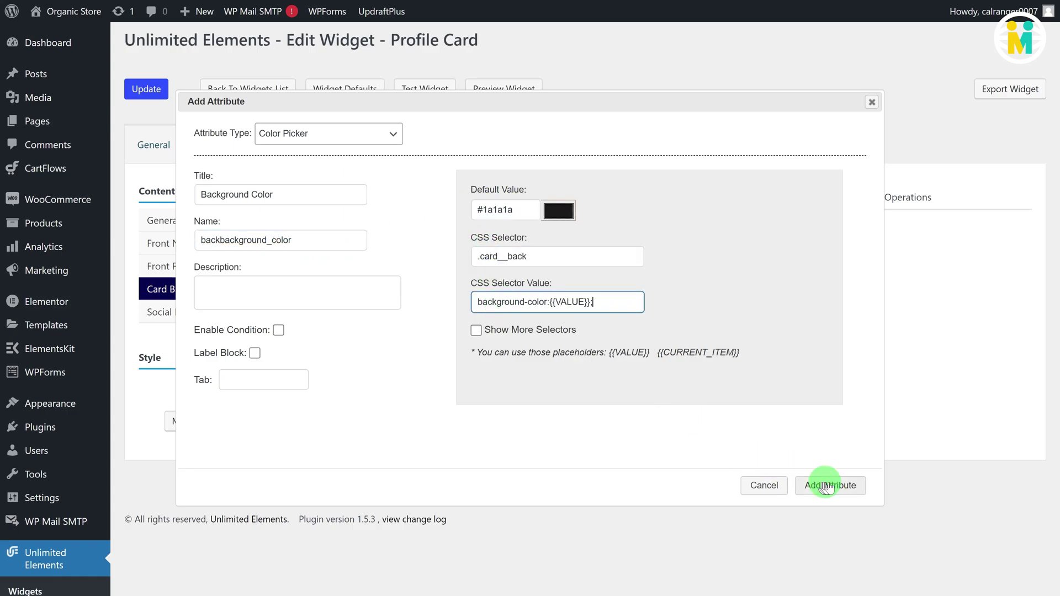
left_click(830, 485)
Step: Add a 'Back Name' text field (back_name) with a sample name default and font editing enabled
left_click(293, 267)
left_click(336, 134)
left_click(283, 147)
left_click(291, 188)
type("Back Name")
left_click(276, 239)
type("back_name")
left_click(509, 211)
type("John Doe")
left_click(545, 236)
left_click(829, 485)
Step: Add a description1 text field defaulting to a short bio about a former lead developer
left_click(291, 307)
left_click(242, 194)
left_click(244, 238)
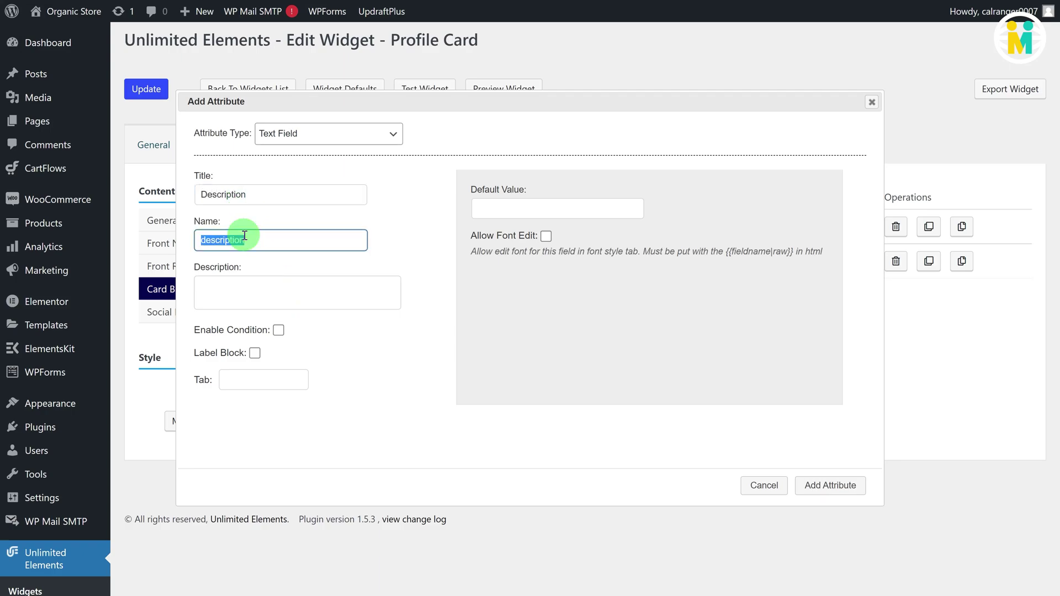
type("n1")
left_click(473, 210)
type("Former Lead developer at leading technology companies like Google inc. Well versed in hardcore prog")
type("ramming, database systems.")
left_click(545, 236)
left_click(830, 485)
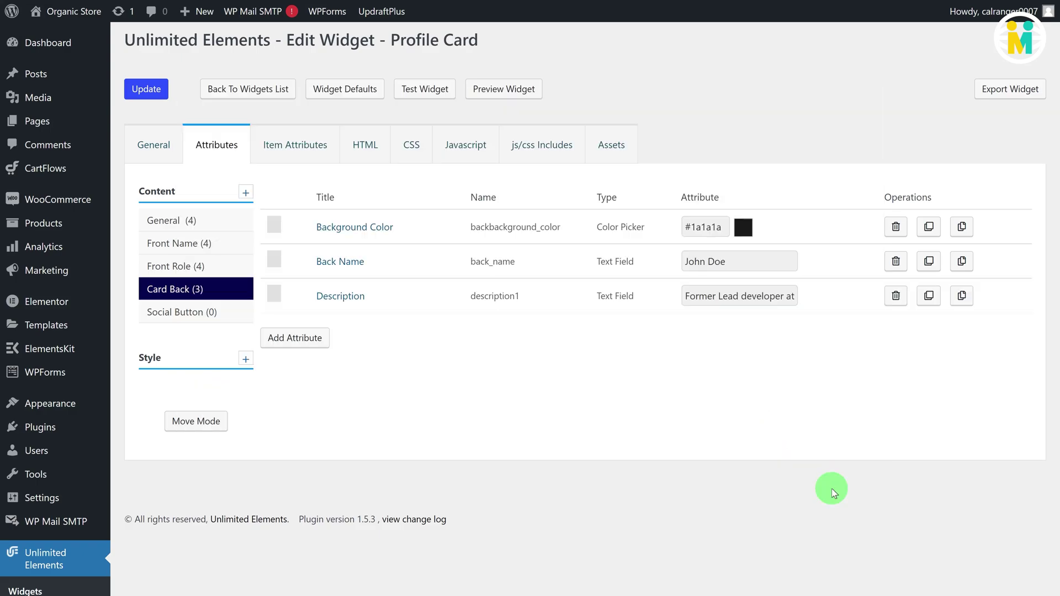
Step: Add a Background Color picker 'btncolor', default #ff0000, on .card_btn with background-color:{{VALUE}}
left_click(207, 310)
left_click(284, 242)
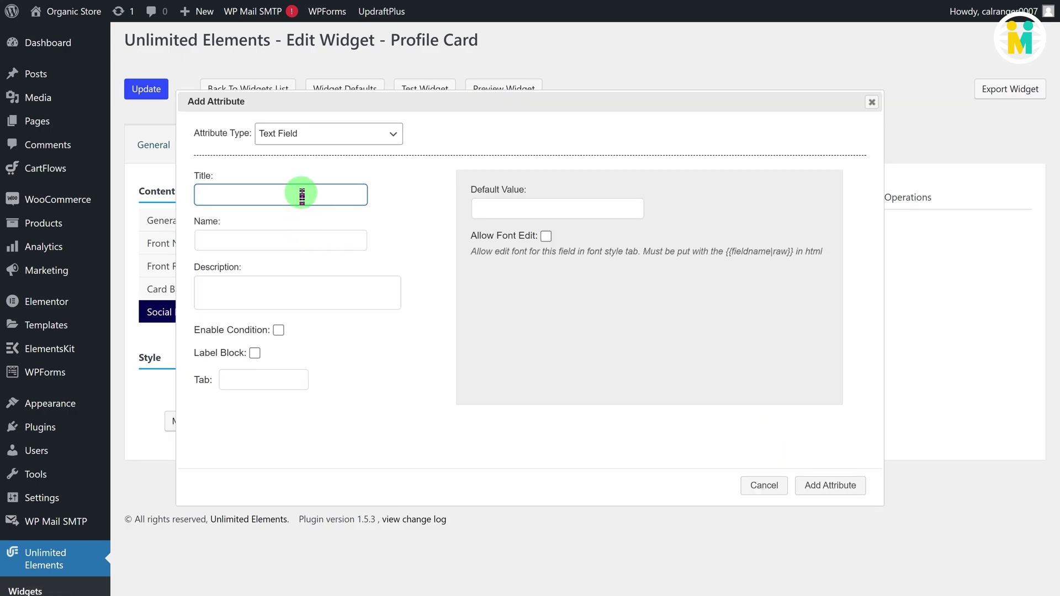
left_click(322, 135)
left_click(301, 229)
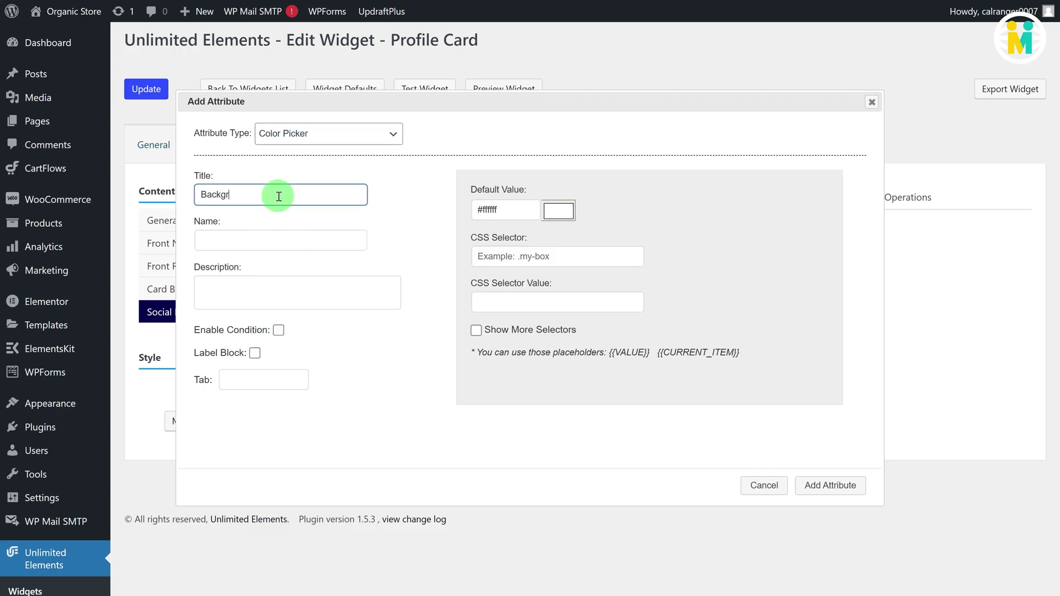
left_click(271, 239)
type("btncolor")
triple_click(471, 212)
type("#ff0000")
left_click(486, 255)
type(".card_btn")
left_click(501, 298)
type("background-color:{{VALUE}};")
left_click(830, 485)
Step: Add a Hover Color attribute with default colour #ff0000
left_click(288, 267)
left_click(299, 192)
left_click(267, 244)
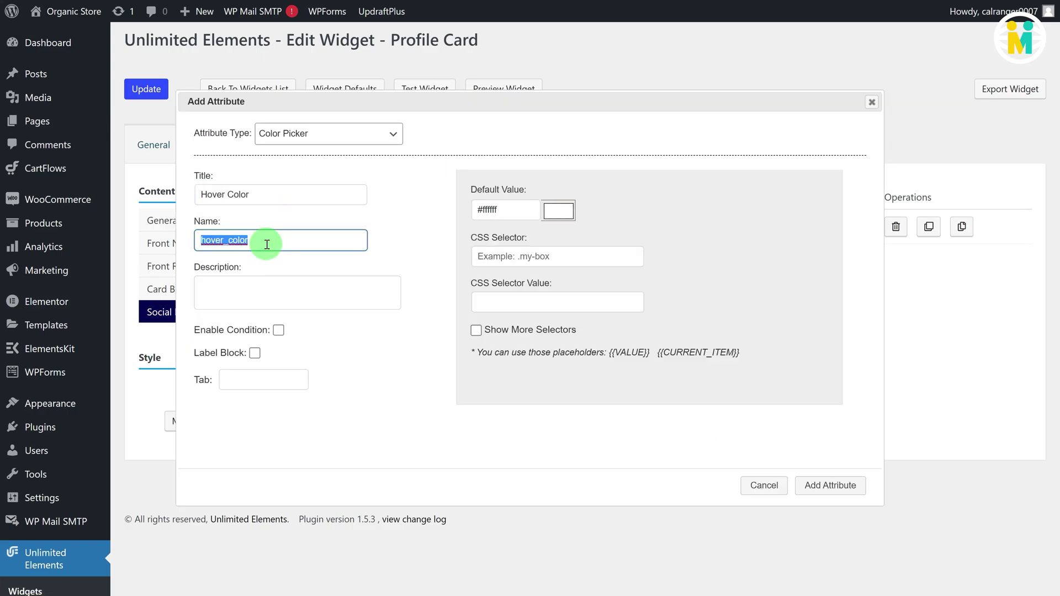
double_click(486, 210)
type("#ff0000")
left_click(486, 255)
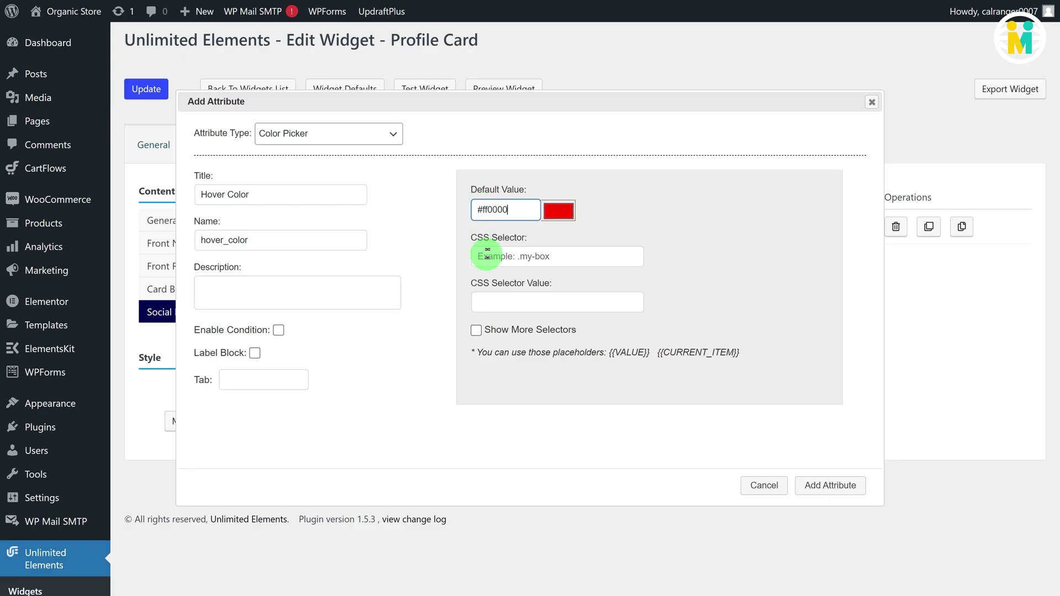
left_click(829, 485)
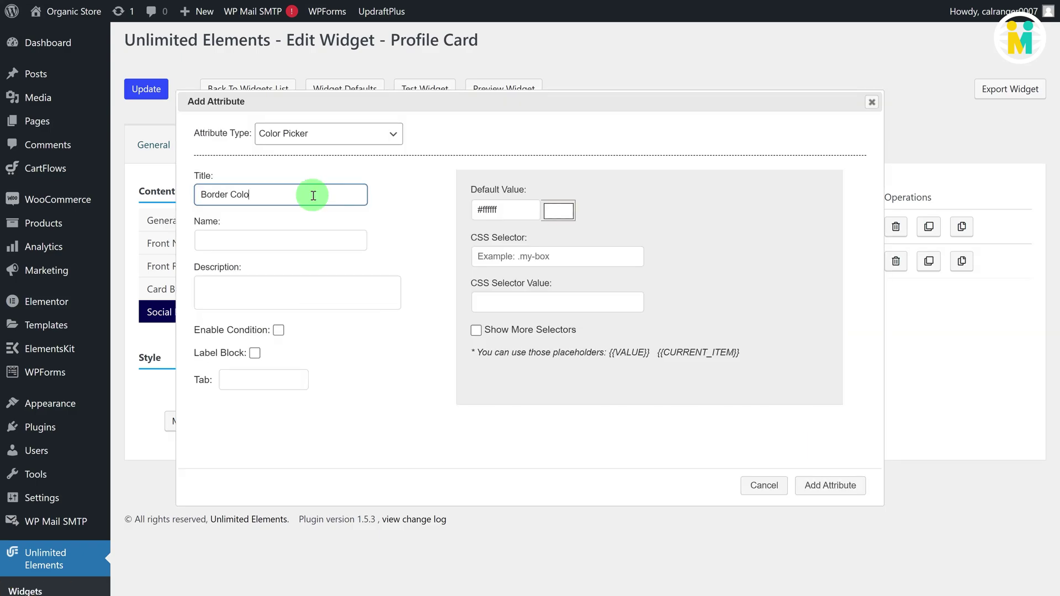
Step: Add a Border Color attribute named 'btnborder_color'
type("r")
left_click(291, 241)
type("btnborder_color")
left_click(500, 210)
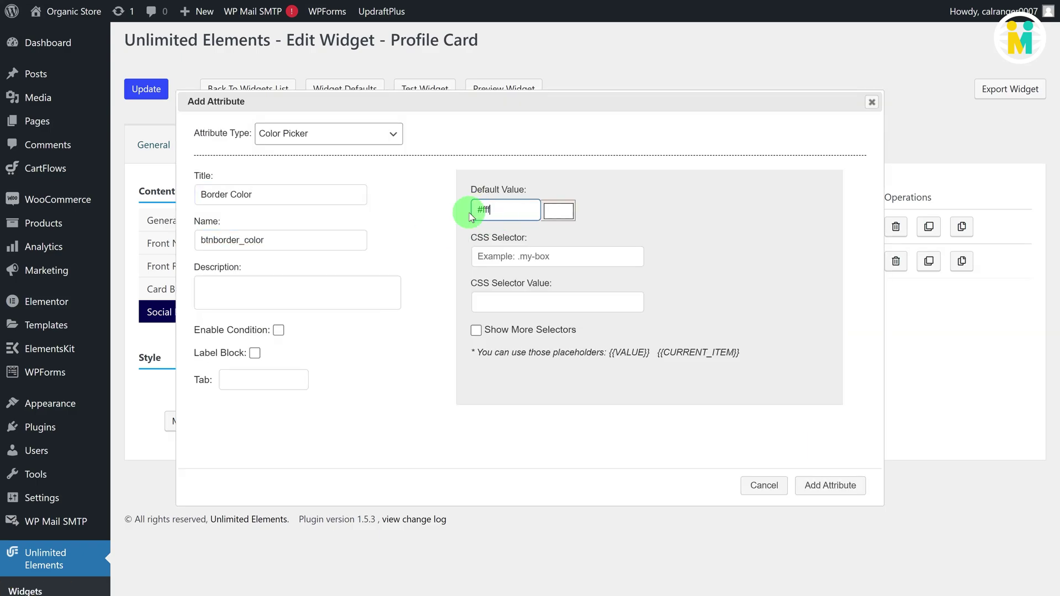
left_click(829, 485)
Step: Add a number attribute 'border_thinkness_px' (Border Thinkness(px)) with default 1 and no suffix
left_click(304, 331)
left_click(331, 133)
left_click(297, 167)
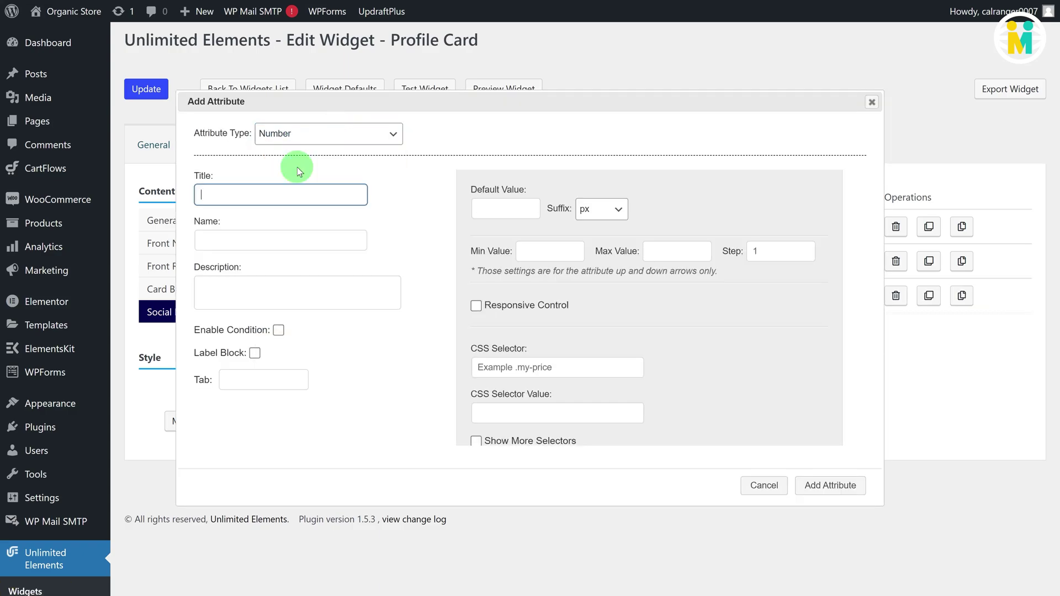
left_click(284, 196)
type("Bor")
left_click(283, 240)
type("border_thinkness_px")
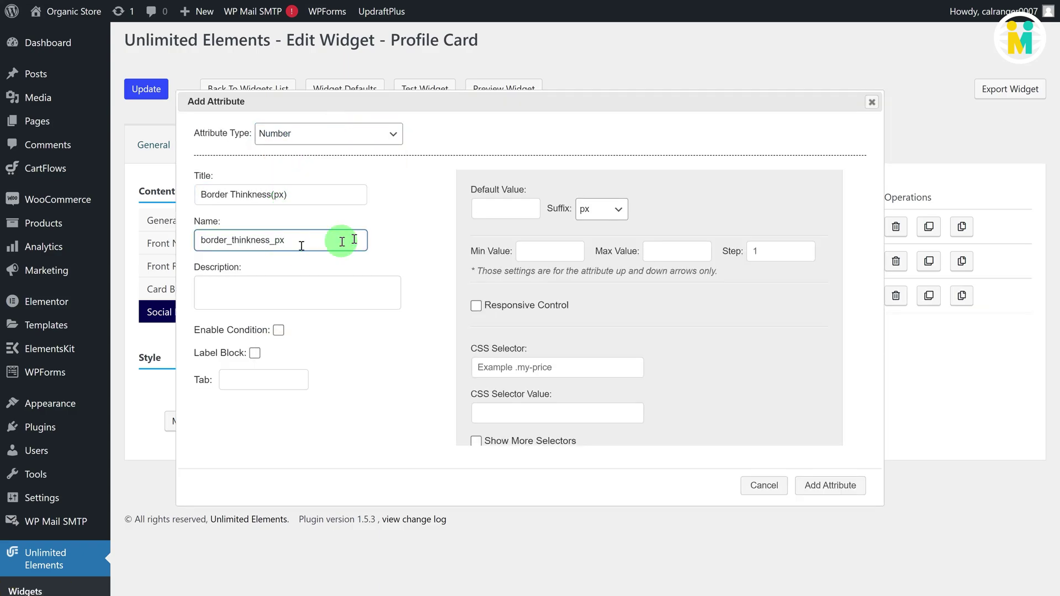
left_click(473, 215)
type("1")
left_click(601, 209)
left_click(603, 272)
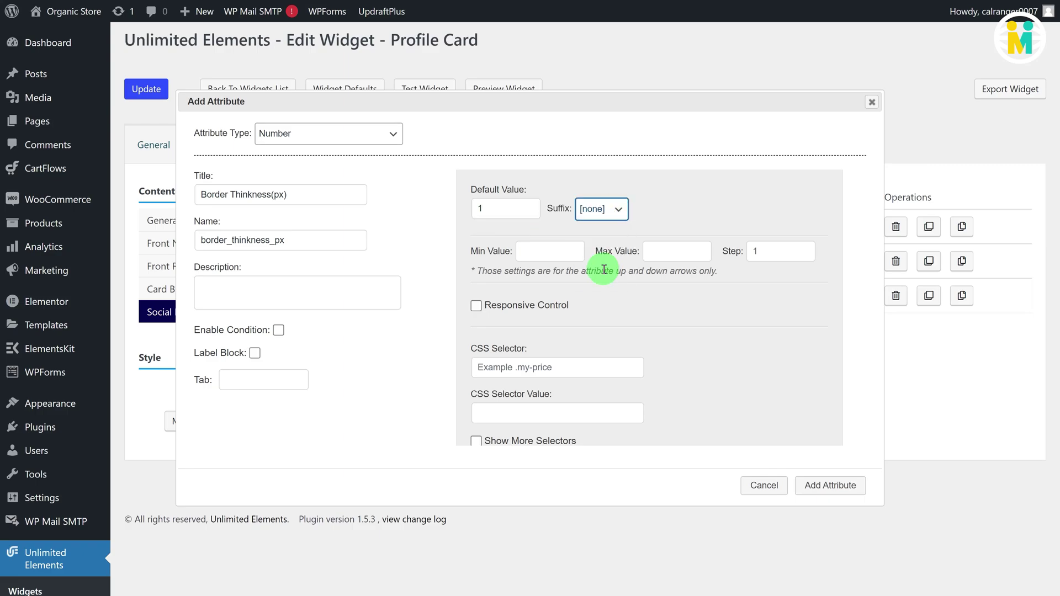
left_click(830, 485)
Step: Add an 'Icon size(em)' number attribute 'icon_size_em' with default 2 and no suffix
left_click(296, 372)
left_click(260, 193)
type("Icon size(em)")
left_click(261, 238)
type("icon_size_em")
left_click(505, 209)
type("2")
left_click(602, 209)
left_click(599, 271)
left_click(801, 485)
Step: Add an 'Icon Color' colour picker attribute named 'icon_color'
left_click(290, 406)
left_click(339, 135)
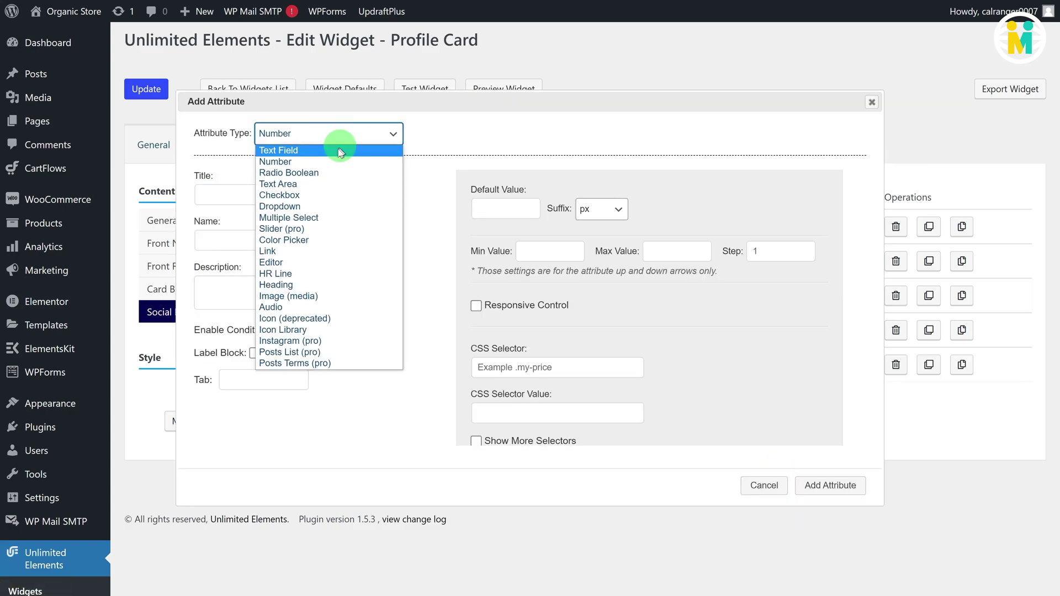
left_click(307, 228)
left_click(271, 194)
type("Icon Color")
left_click(260, 238)
type("icon_color")
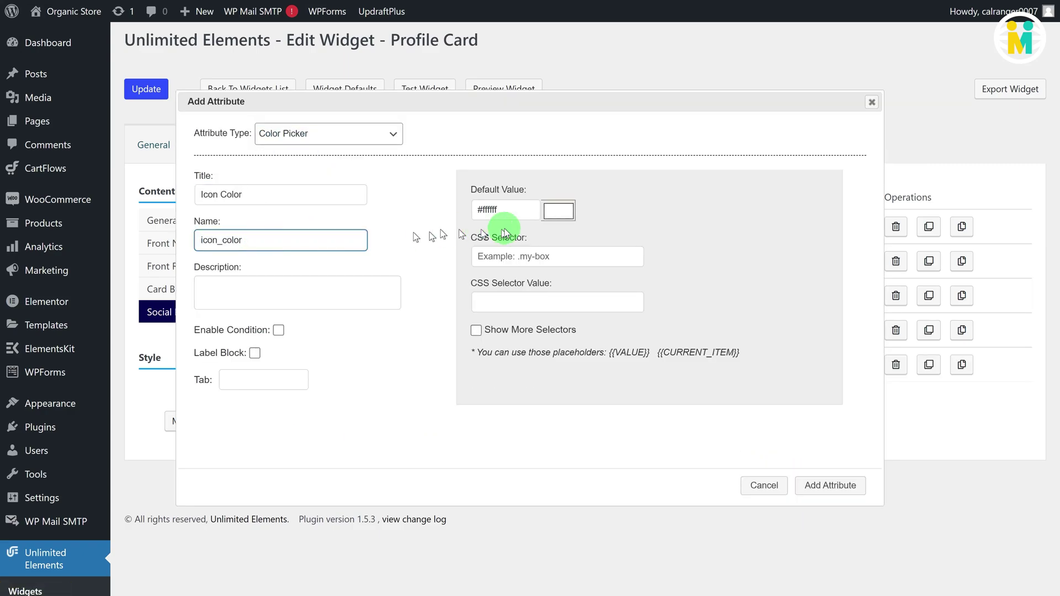
double_click(476, 210)
left_click(831, 484)
Step: Add an 'Active Color' colour attribute with its auto-generated internal name
left_click(293, 440)
left_click(325, 197)
left_click(311, 237)
left_click(351, 239)
left_click(475, 210)
left_click(830, 484)
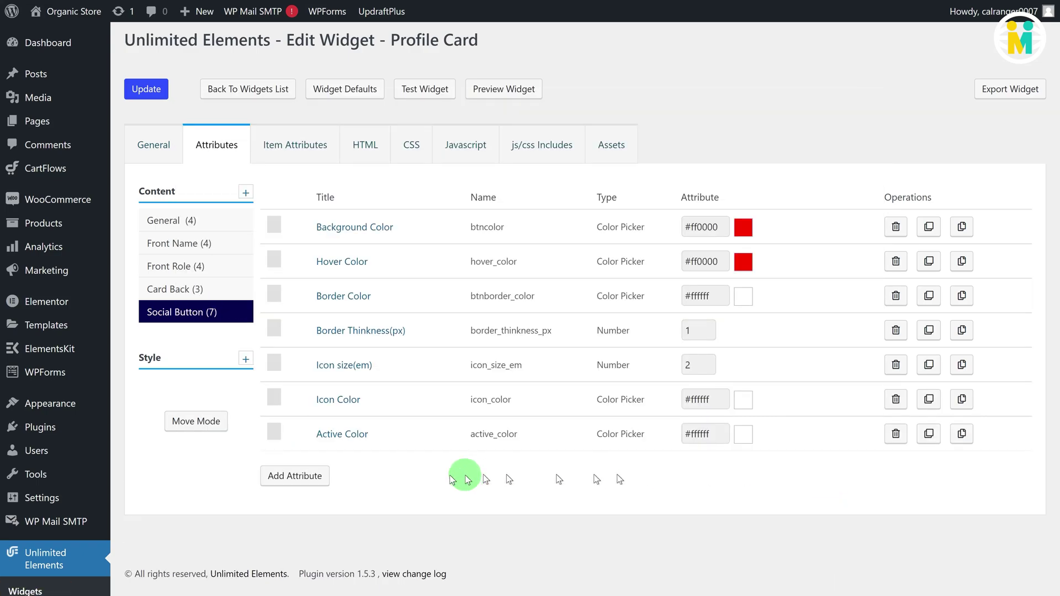
left_click(297, 475)
Step: Add a 'Button1 Link' link attribute with the pasted phone link as default
left_click(325, 133)
left_click(292, 251)
left_click(267, 200)
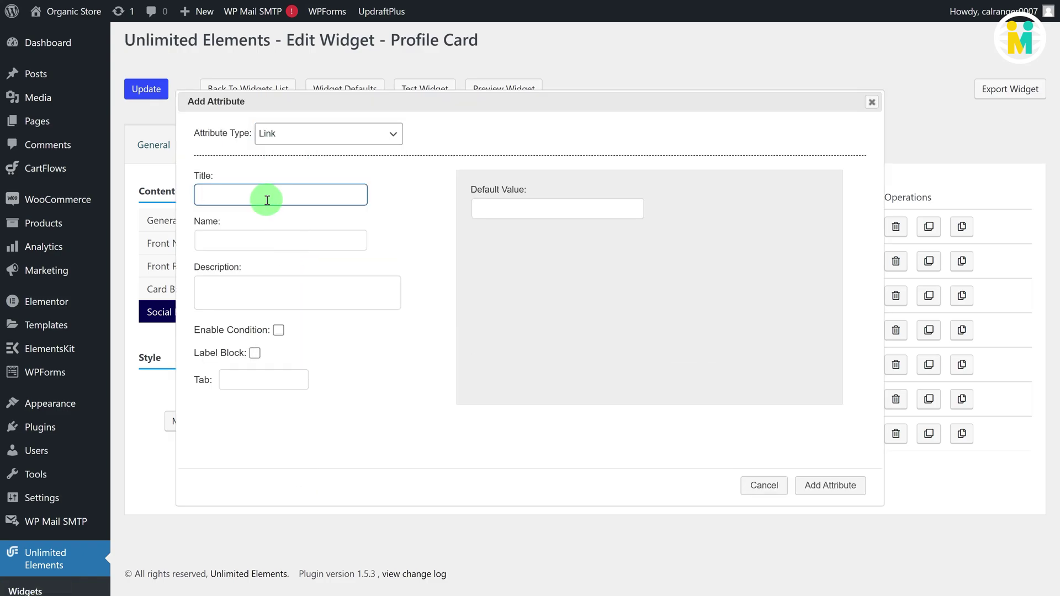
left_click(267, 237)
left_click(274, 238)
left_click(485, 208)
key("ctrl+v")
left_click(830, 485)
Step: Add a 'Button2 Link' attribute defaulting to a mailto link for the contact's e-mail
left_click(295, 510)
left_click(314, 200)
type("Button2 Lin")
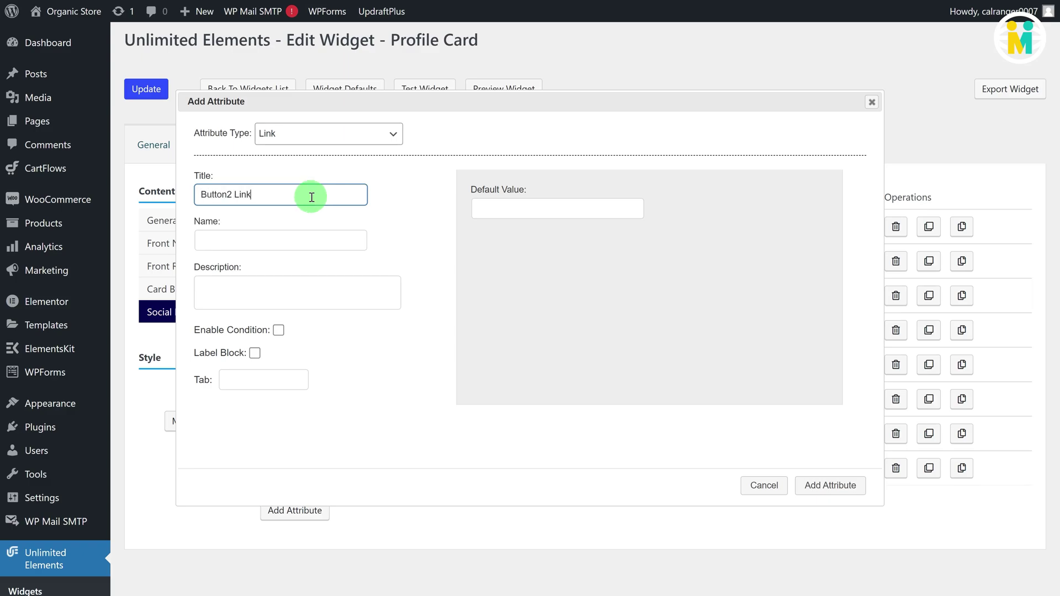
type("k")
left_click(308, 238)
left_click(519, 215)
type("mailto:art@mail.example.com")
left_click(830, 485)
Step: Add a 'Button3 Link' attribute with a web URL default
left_click(295, 544)
left_click(304, 196)
type("Button3 L")
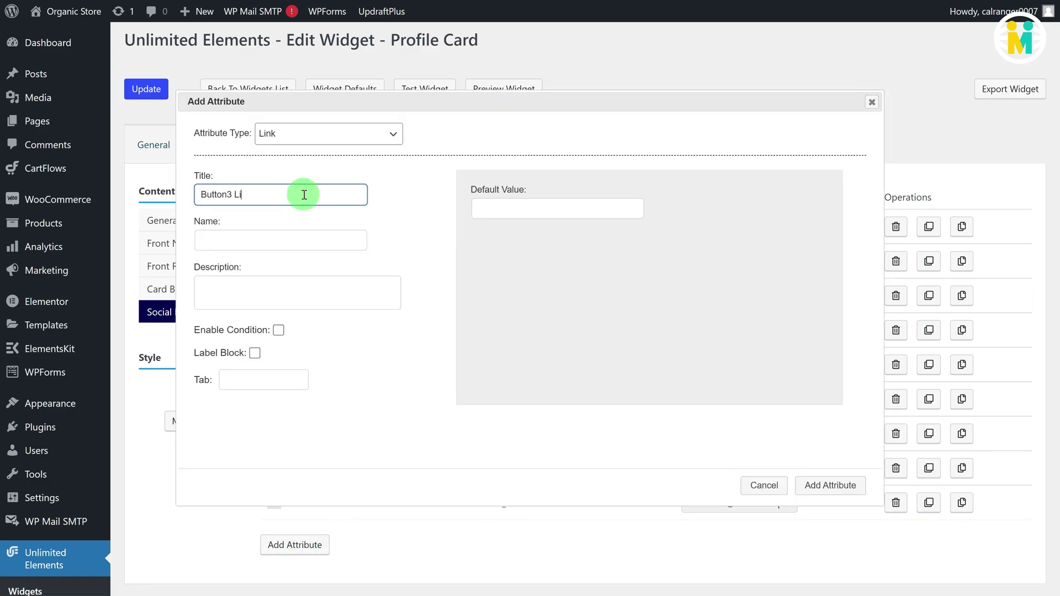
type("ink")
left_click(306, 239)
left_click(531, 213)
type("http")
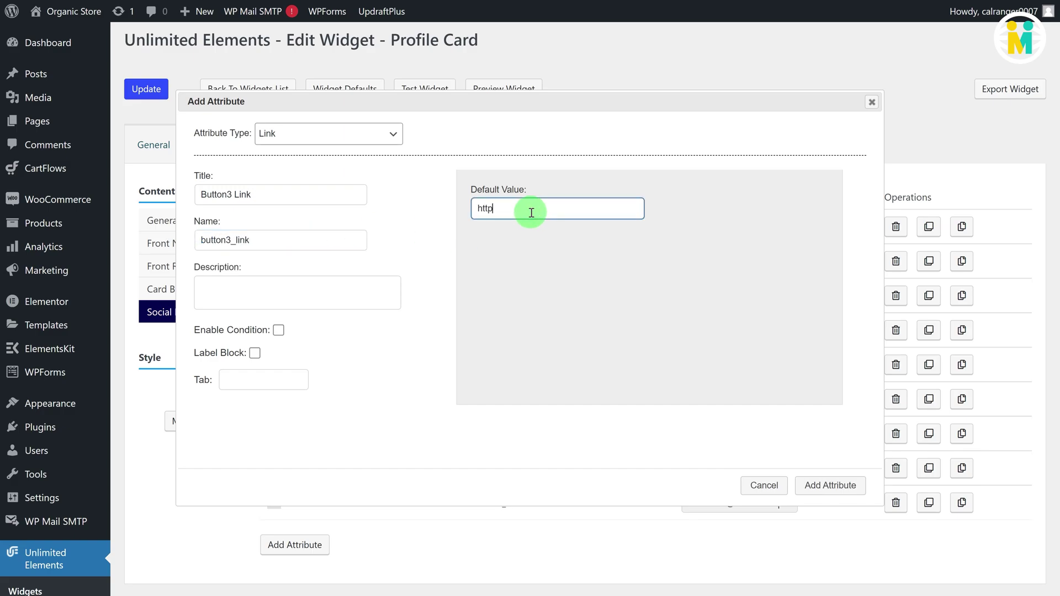
left_click(830, 484)
Step: Add a 'Button1 Text' text field attribute with default text 'CALL'
scroll(298, 497, "down", 1)
left_click(295, 551)
left_click(331, 138)
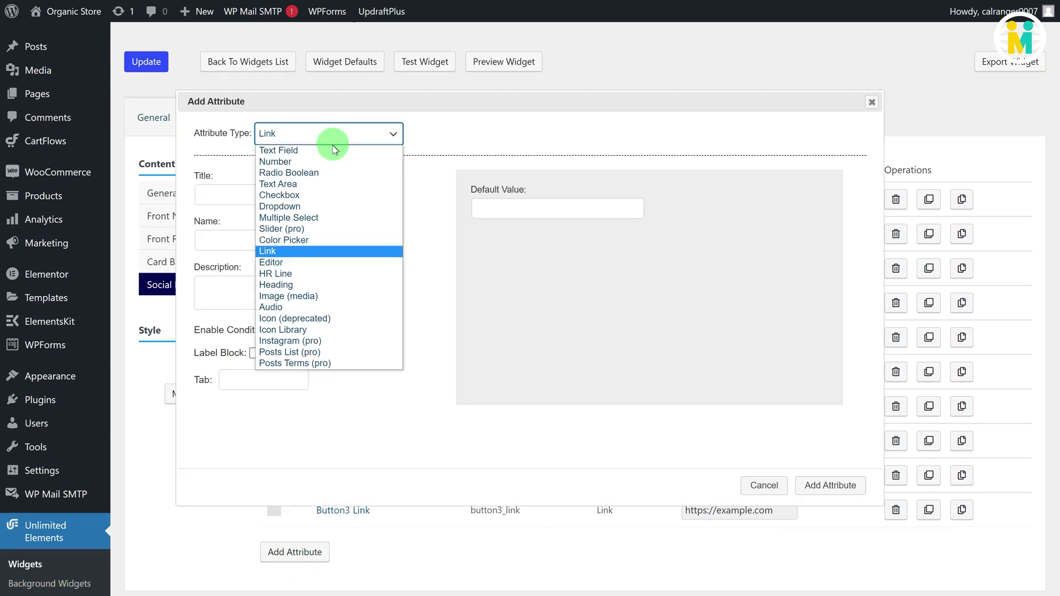
left_click(308, 149)
left_click(275, 191)
left_click(265, 240)
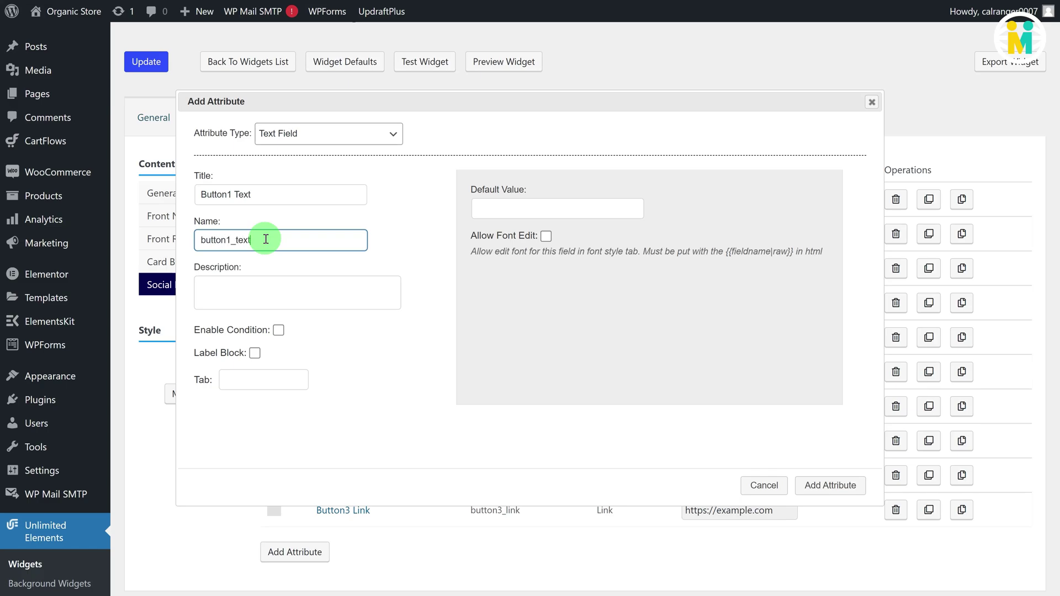
left_click(479, 210)
type("CALL")
left_click(823, 483)
Step: Add a 'Button2 Text' text field attribute with default 'EMAIL'
left_click(295, 584)
type("Button2 Text")
left_click(271, 236)
left_click(488, 209)
type("EMAIL")
left_click(830, 484)
Step: Add a 'Button3 Text' text field attribute with default 'MORE INFO'
left_click(294, 433)
left_click(306, 198)
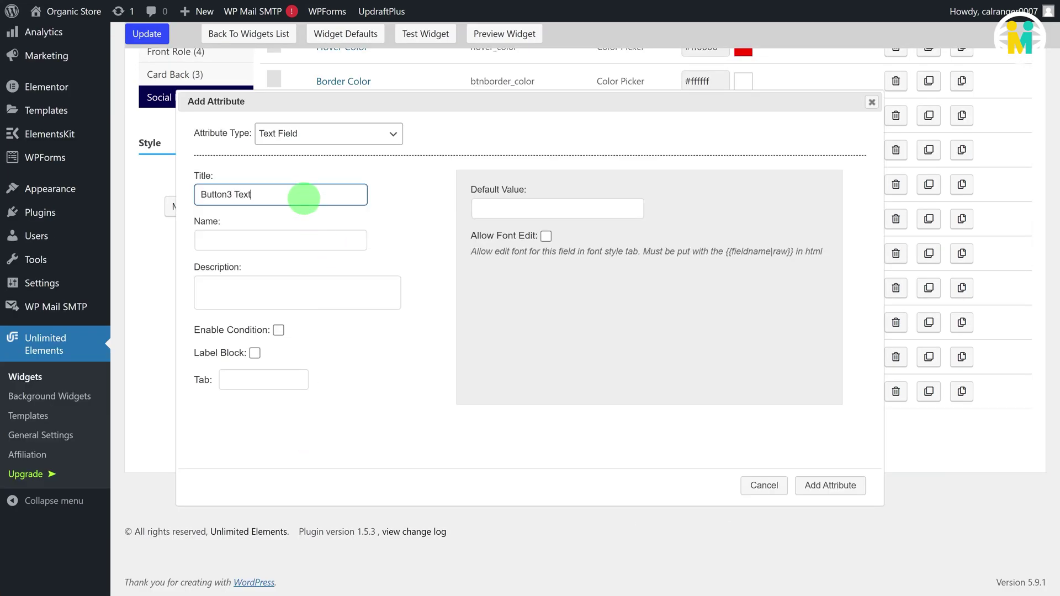
left_click(285, 236)
left_click(490, 209)
type("MORE INFO")
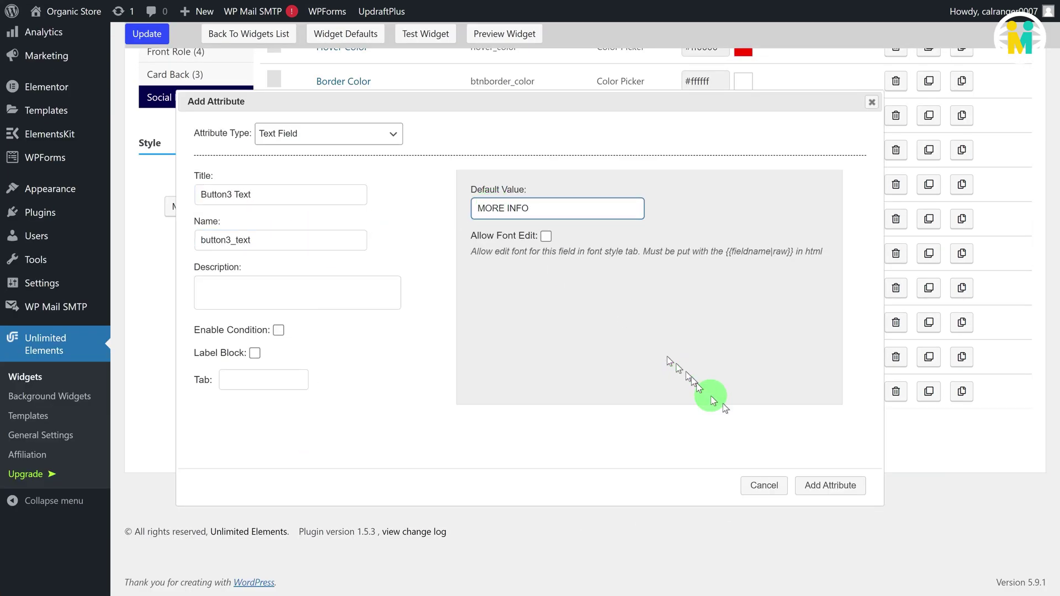
left_click(830, 484)
Step: Add a 'BTN Font Weight' number attribute with default 900 and no suffix
left_click(303, 470)
left_click(343, 135)
left_click(326, 161)
left_click(289, 194)
left_click(285, 236)
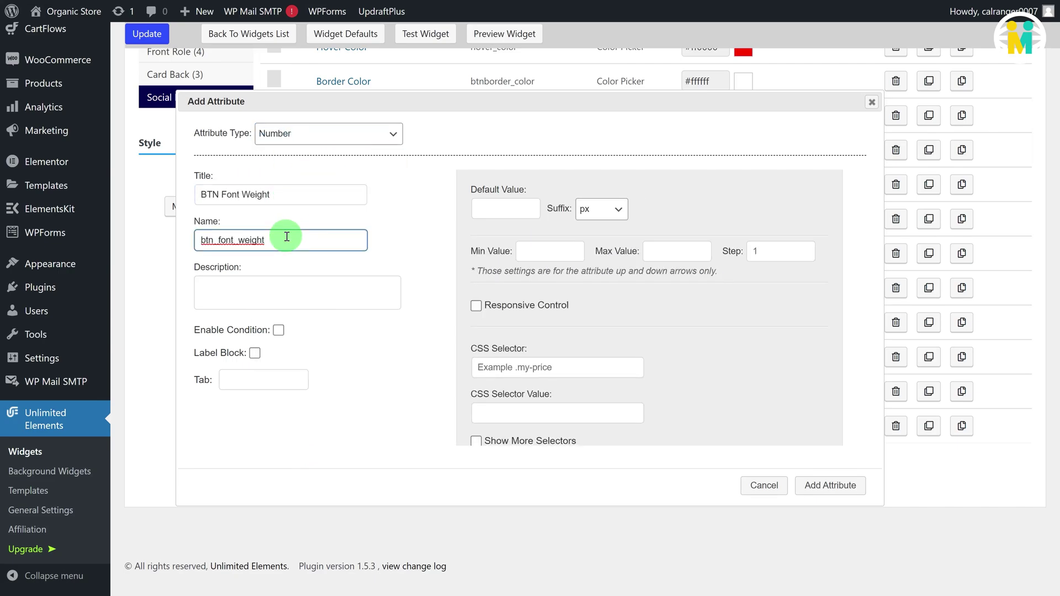
left_click(499, 208)
type("900")
left_click(601, 208)
left_click(610, 275)
left_click(830, 485)
Step: Add a 'BTN Font Size(em)' number attribute with default 1 and no suffix
left_click(303, 502)
left_click(307, 195)
type("BTN Font Size(em)")
left_click(303, 238)
left_click(494, 209)
type("1")
left_click(592, 216)
left_click(592, 271)
left_click(830, 485)
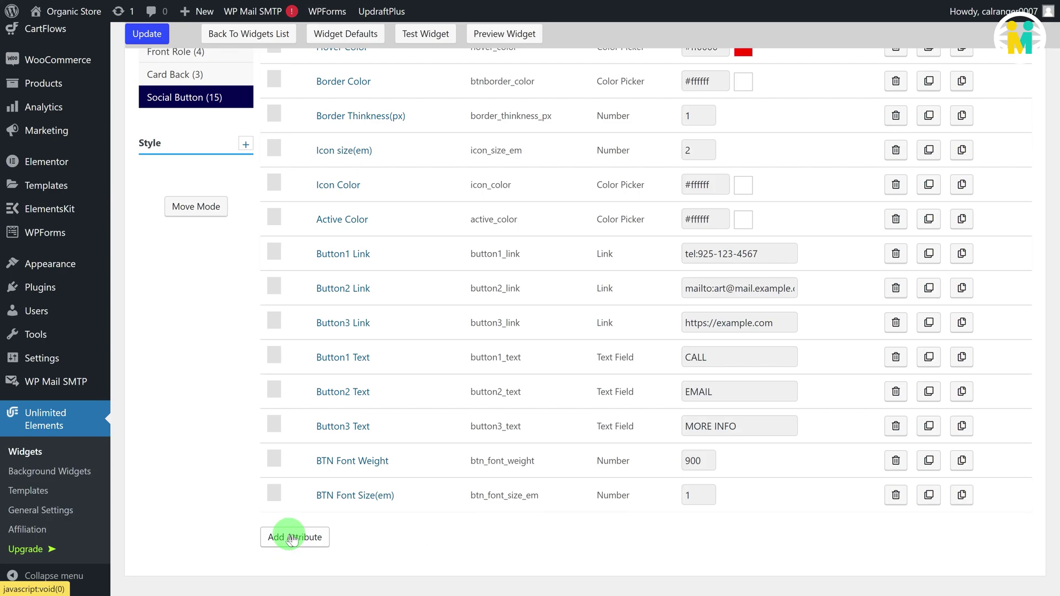
Step: Add a BTN Font Color colour attribute (#ffffff) targeting .card_btn:hover::before
left_click(294, 537)
left_click(350, 145)
left_click(295, 236)
left_click(260, 196)
type("BTN Fo")
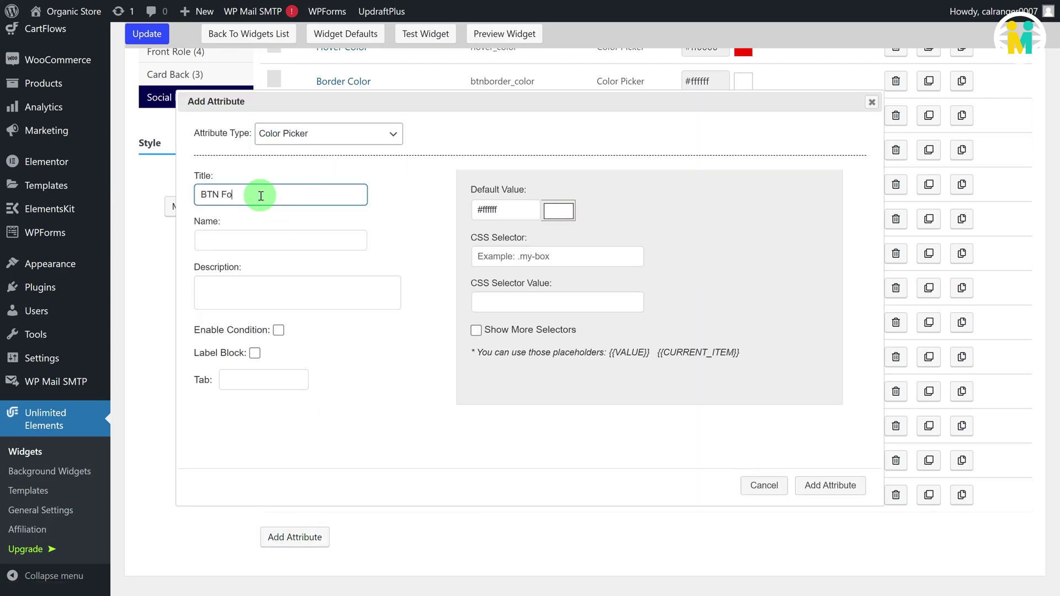
type("nt Color")
left_click(260, 237)
left_click(469, 210)
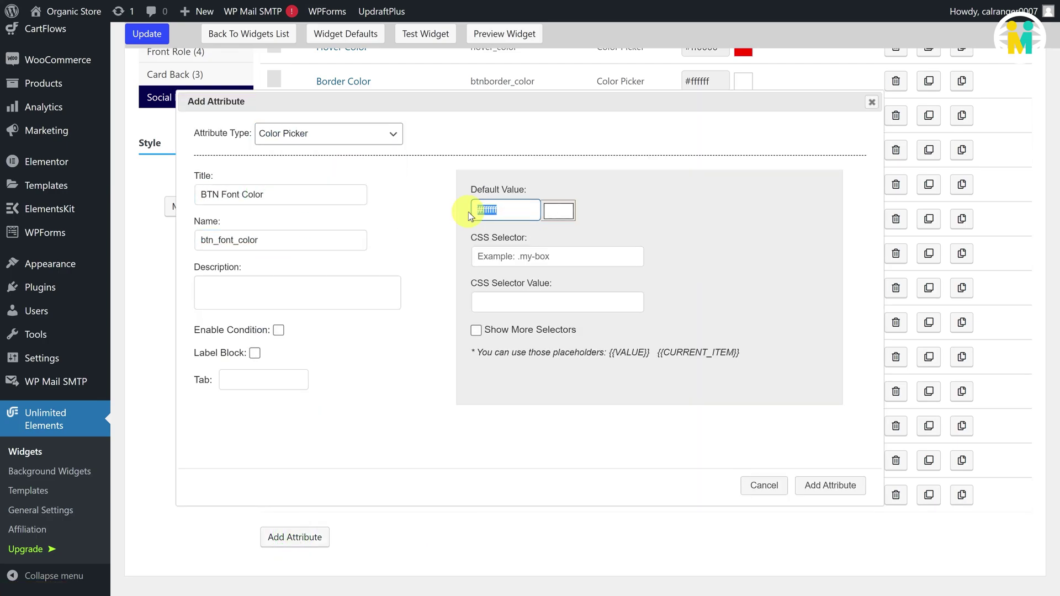
left_click(495, 259)
type(".card_btn:hover::before")
left_click(498, 302)
type("col")
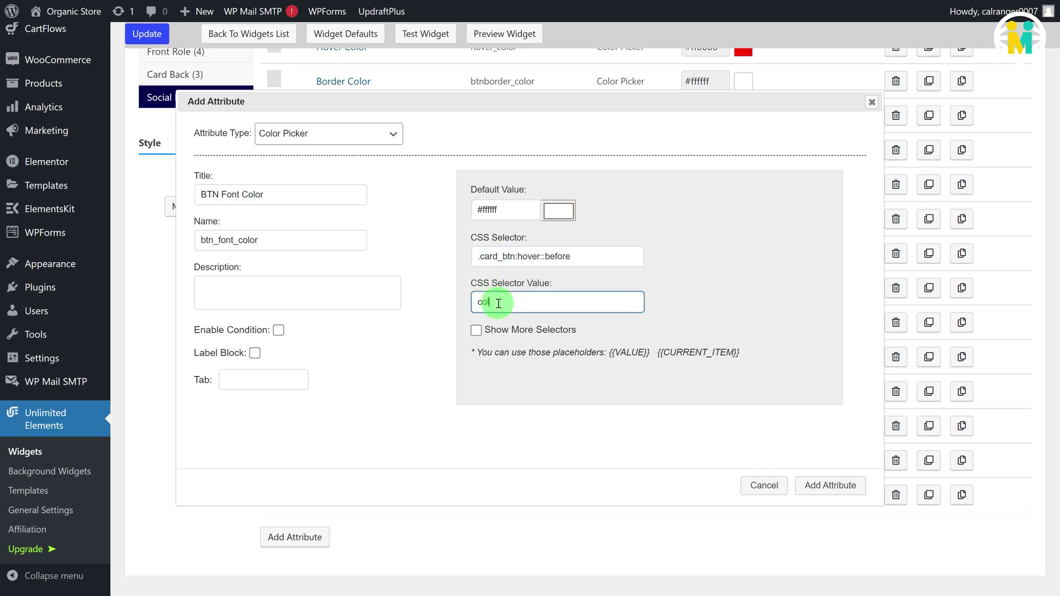
left_click(830, 485)
Step: Add an ICON1 UNICODE text attribute with default value \f095
left_click(294, 571)
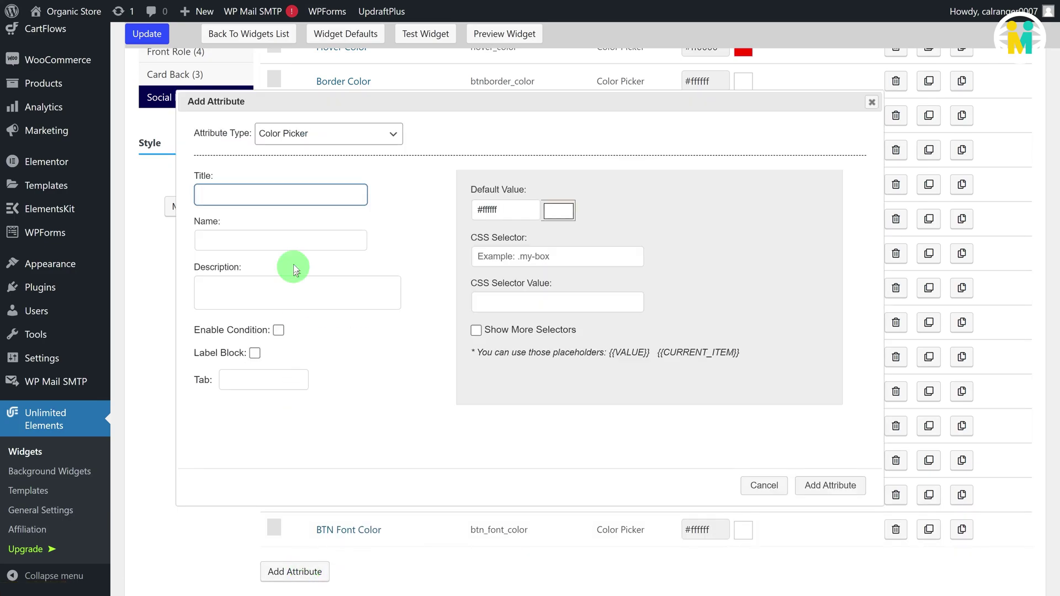
left_click(320, 133)
left_click(255, 187)
type("ICON1 UNICODE")
left_click(265, 246)
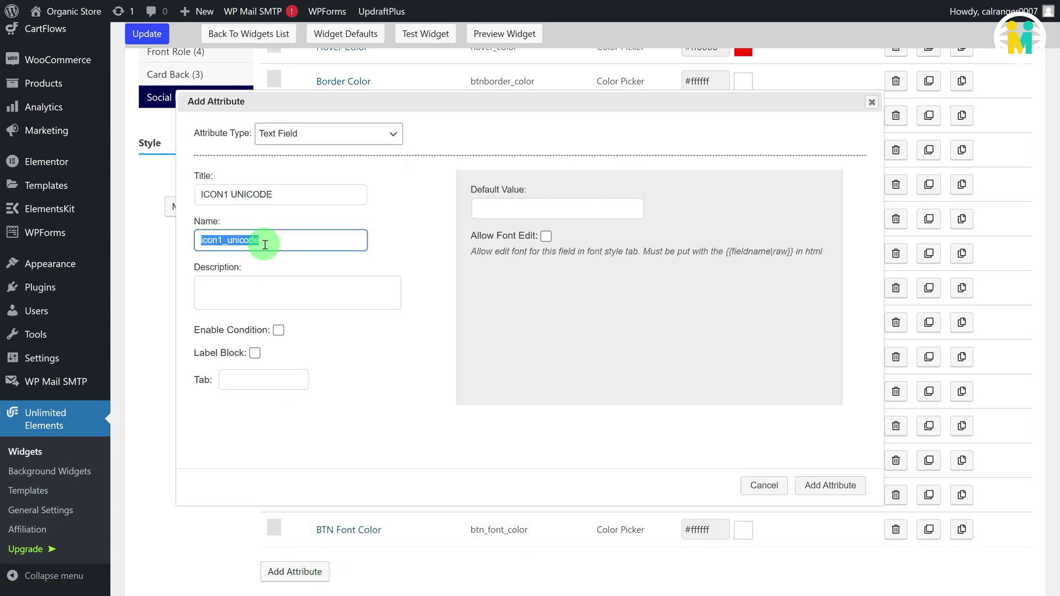
left_click(478, 208)
type("\\f095")
left_click(830, 485)
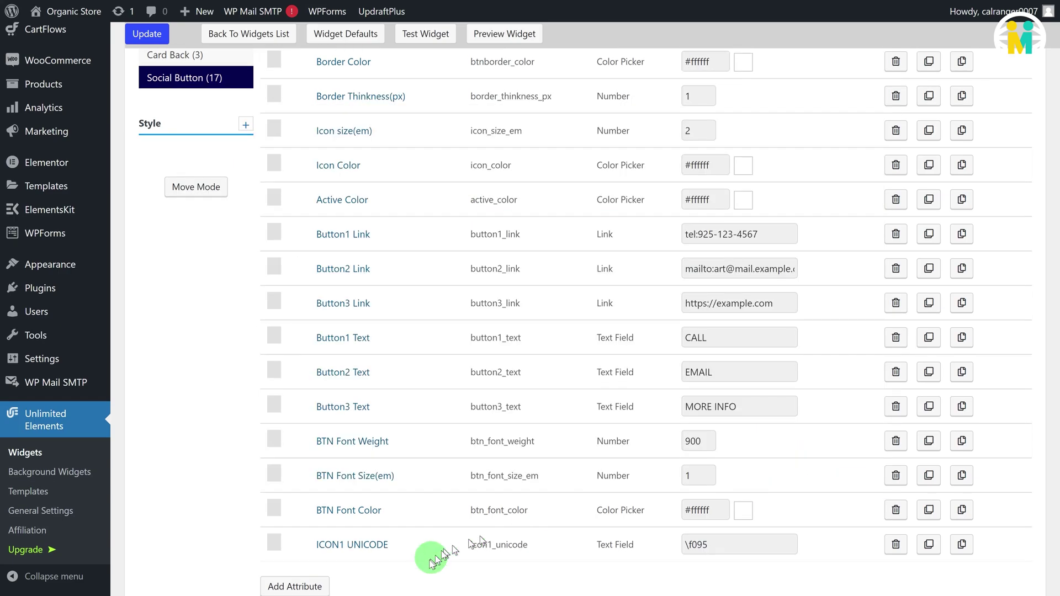
Step: Add an ICON2 UNICODE attribute named icon2_unicode with default \40
scroll(283, 580, "down", 1)
left_click(293, 517)
left_click(268, 197)
type("ICON2 UNICO")
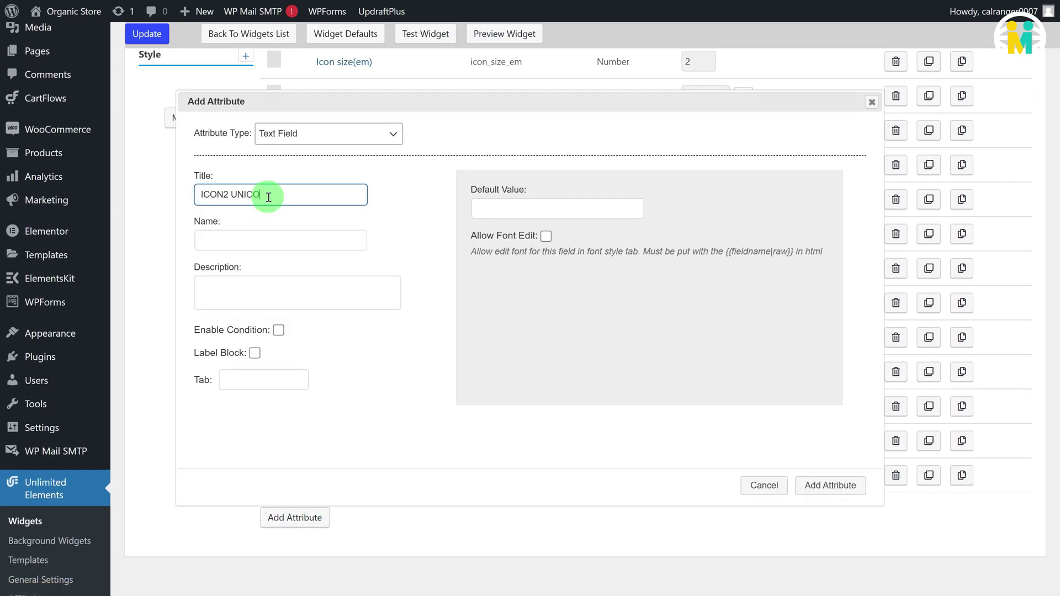
type("DE")
left_click(270, 238)
type("icon2_unicode")
left_click(551, 208)
type("\\40")
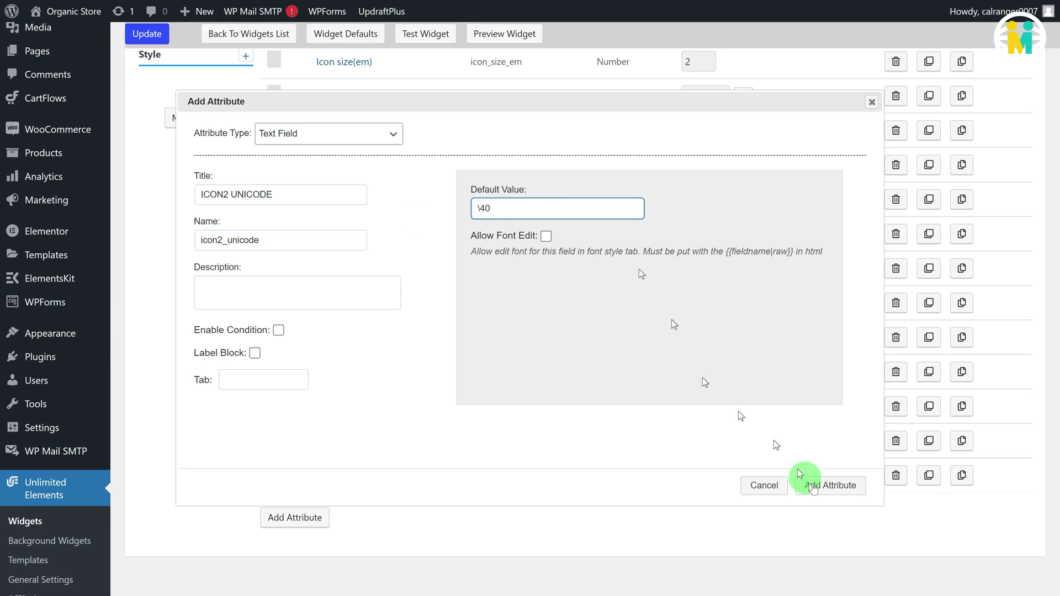
left_click(830, 485)
Step: Add ICON3 UNICODE (icon3_unicode, default \f007) and save the widget
left_click(295, 552)
left_click(267, 197)
type("ICON3 UNICODE")
left_click(268, 238)
type("icon3_unicode")
left_click(541, 208)
type("\\f007")
left_click(829, 485)
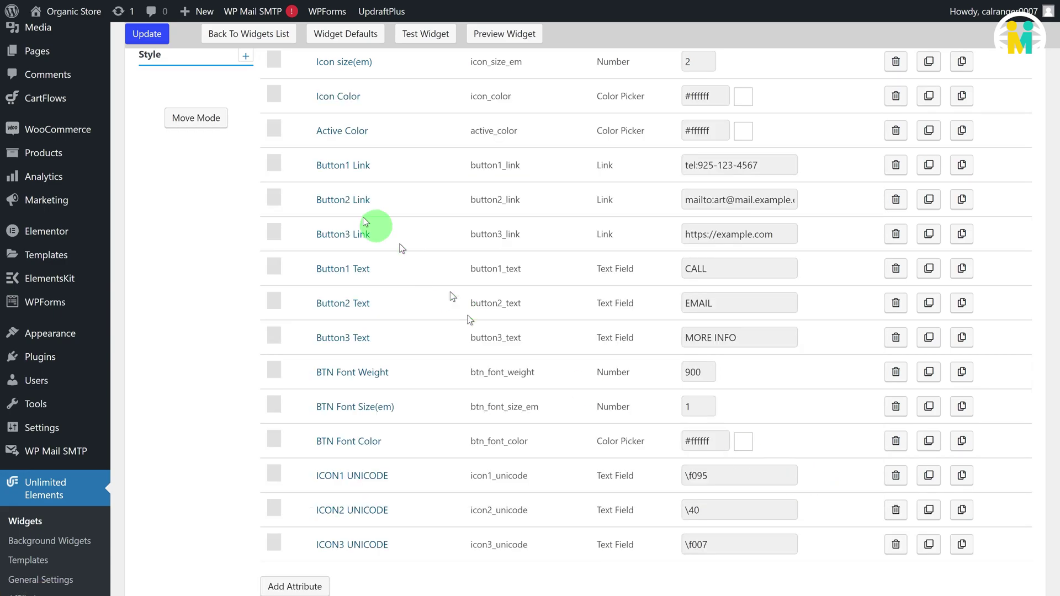
left_click(150, 34)
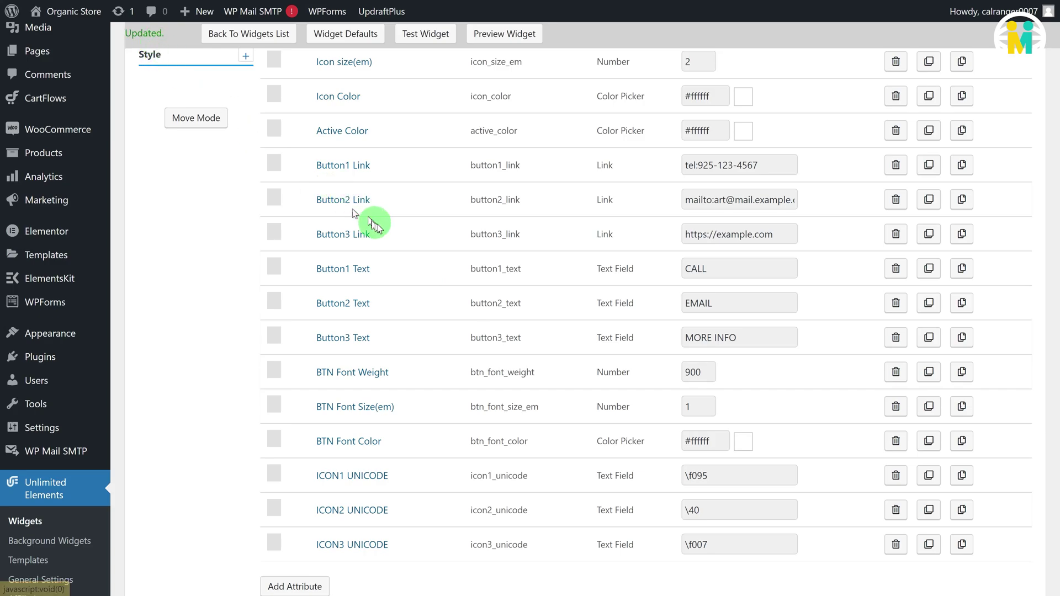
scroll(382, 227, "up", 5)
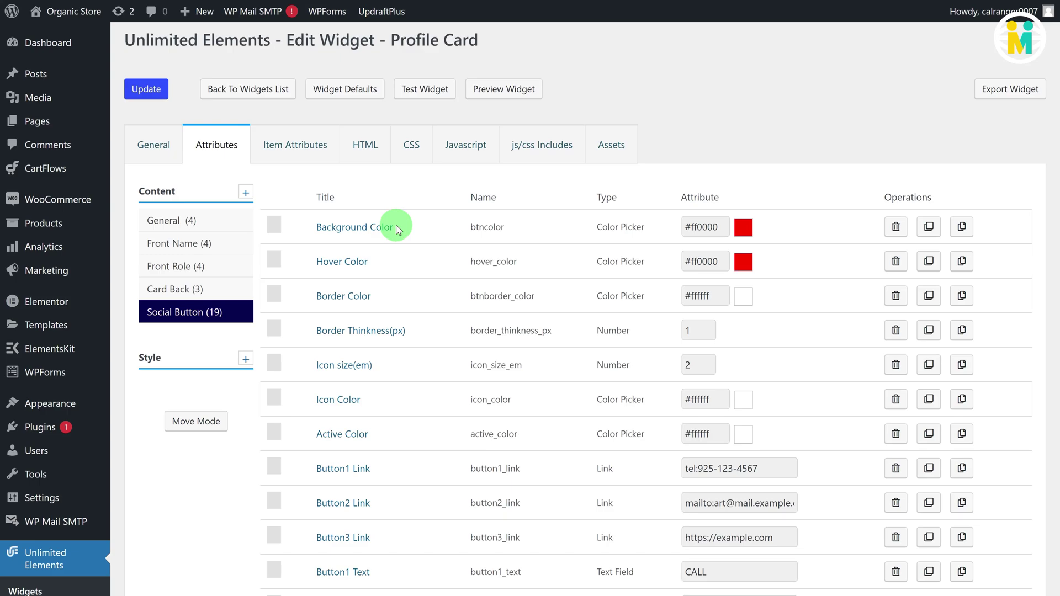
Step: Create a Profile Card assets folder and set it as the widget's assets path
left_click(613, 151)
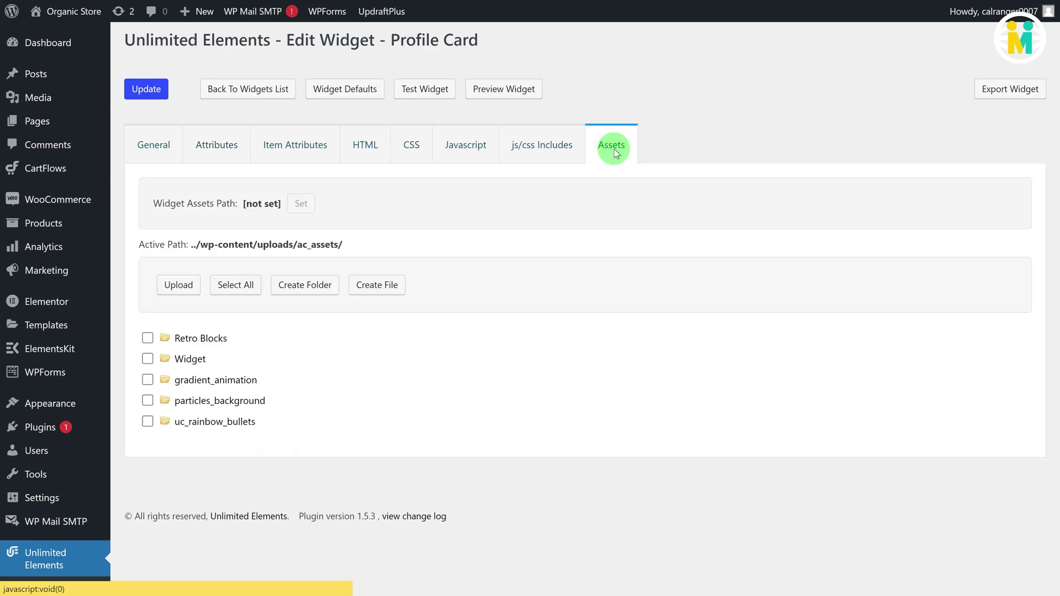
left_click(307, 285)
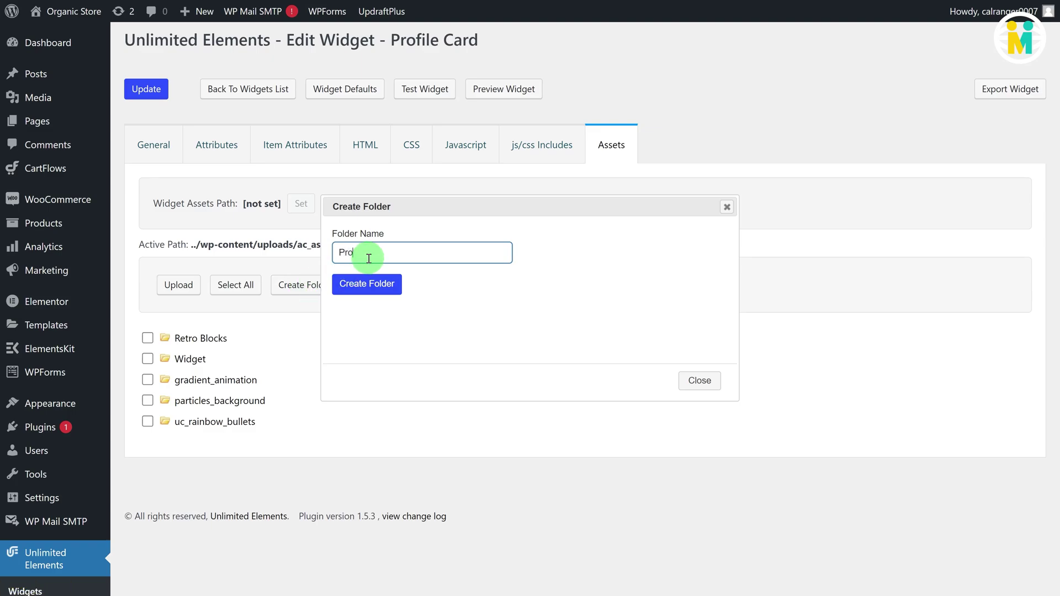
type("Profile Card")
left_click(366, 284)
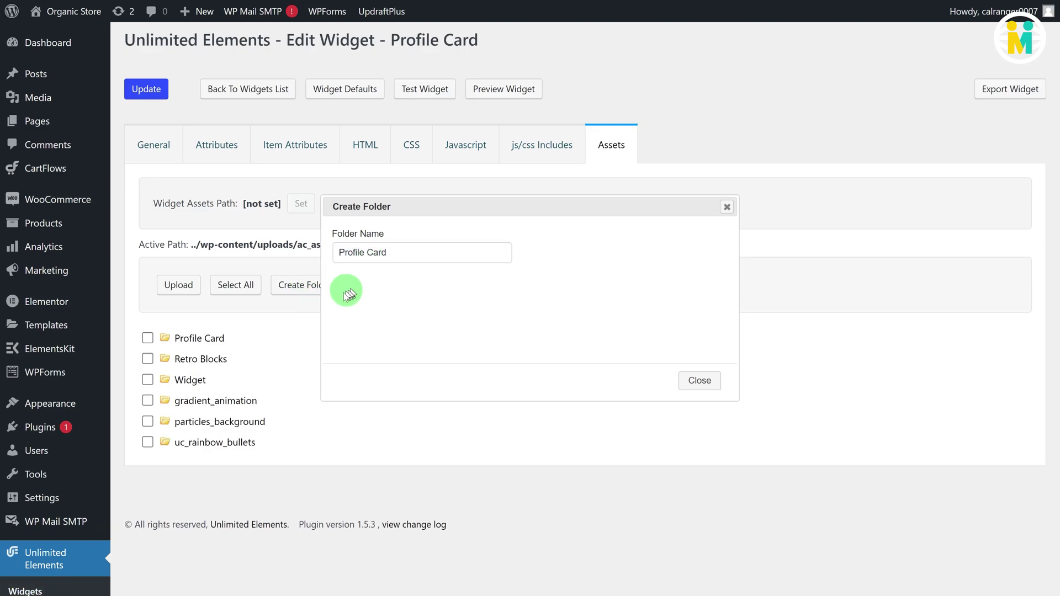
left_click(205, 342)
double_click(205, 343)
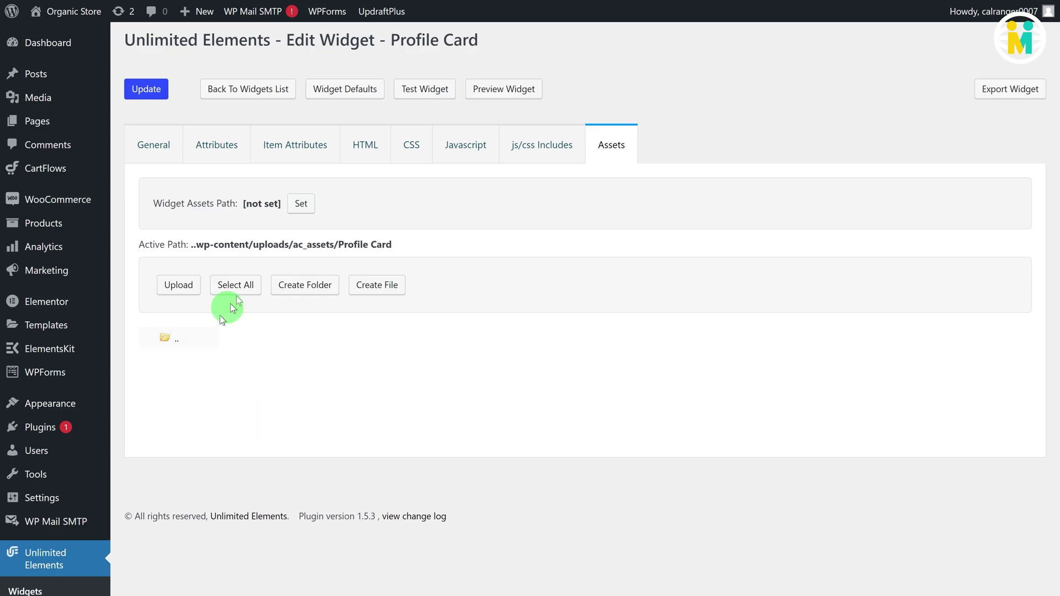
left_click(303, 206)
left_click(176, 283)
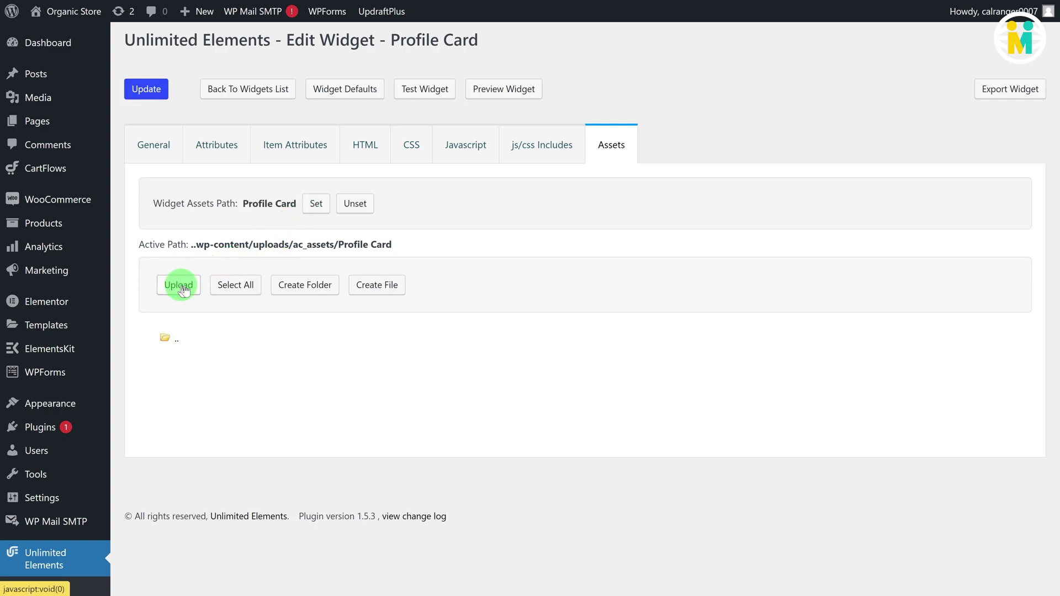
Step: Upload Man4.jpg into the Profile Card folder
left_click(459, 242)
left_click(278, 341)
type("man")
key("Down")
key("Down")
key("Down")
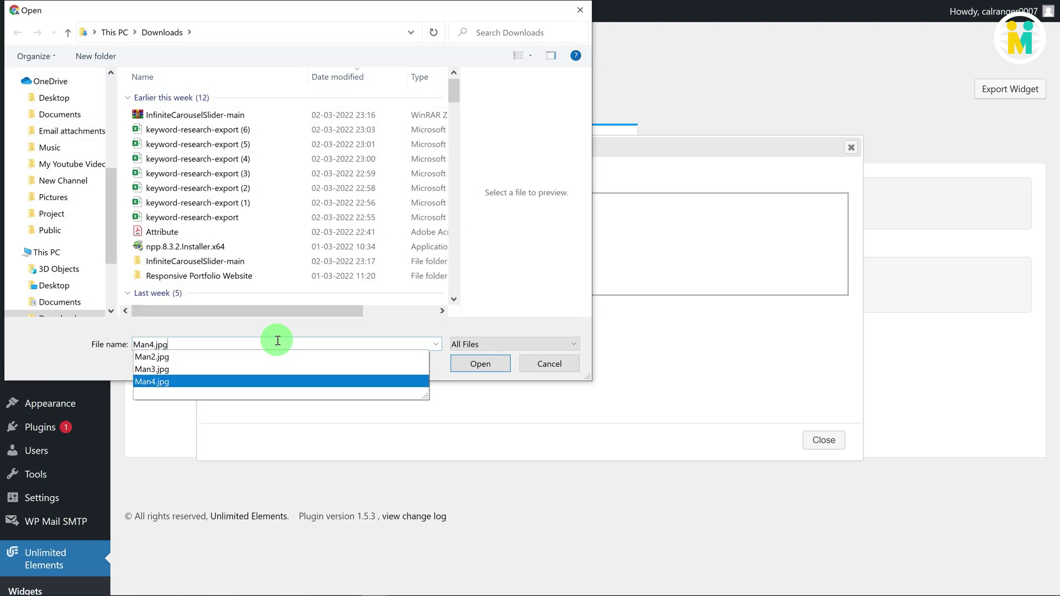
key("Return")
left_click(819, 442)
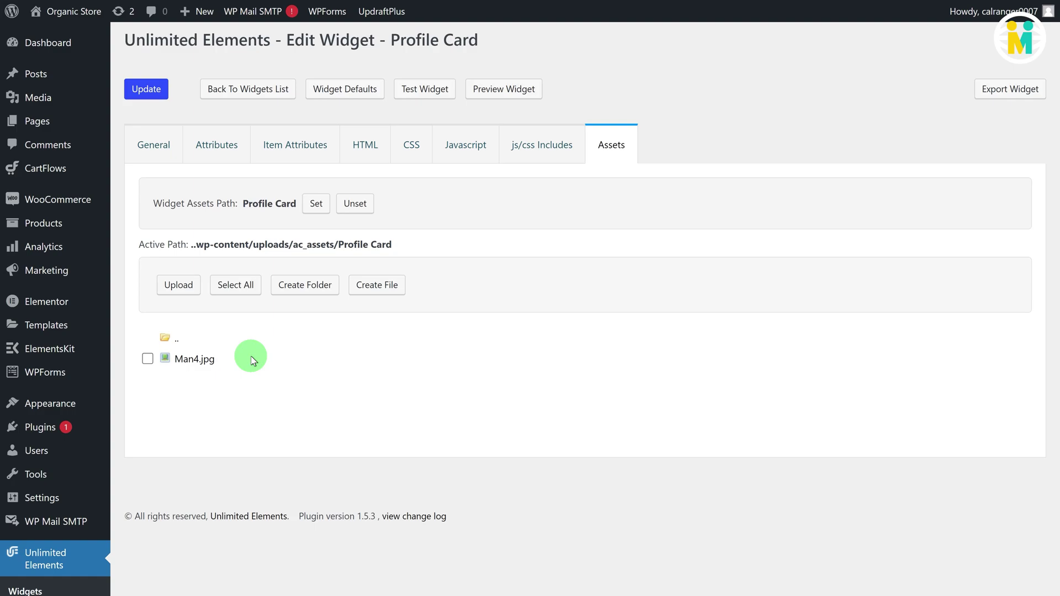
Step: Start a new Image attribute in General titled Profile Image, named profile_image
left_click(210, 150)
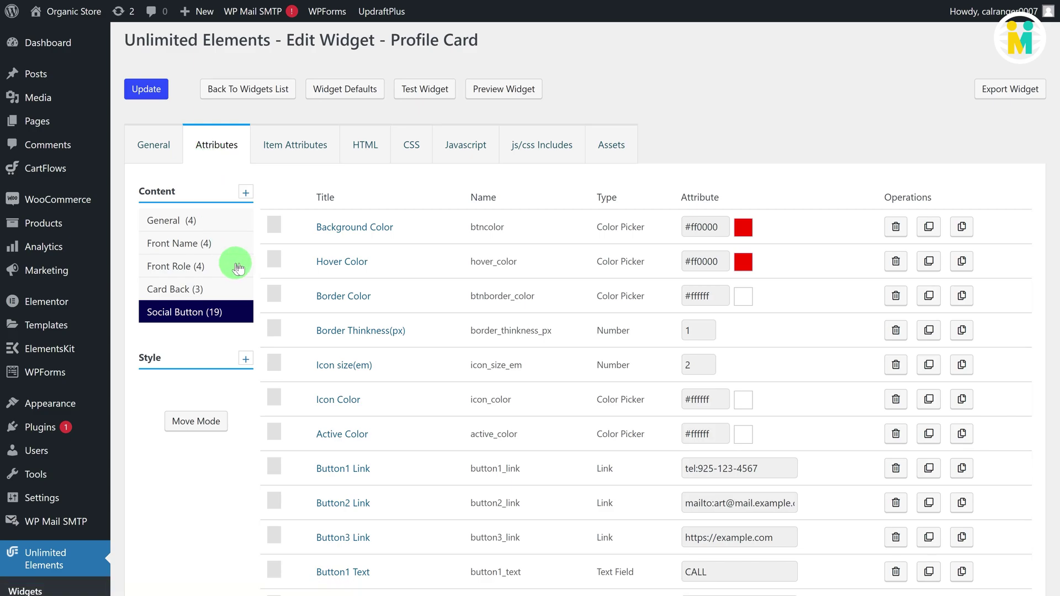
left_click(197, 220)
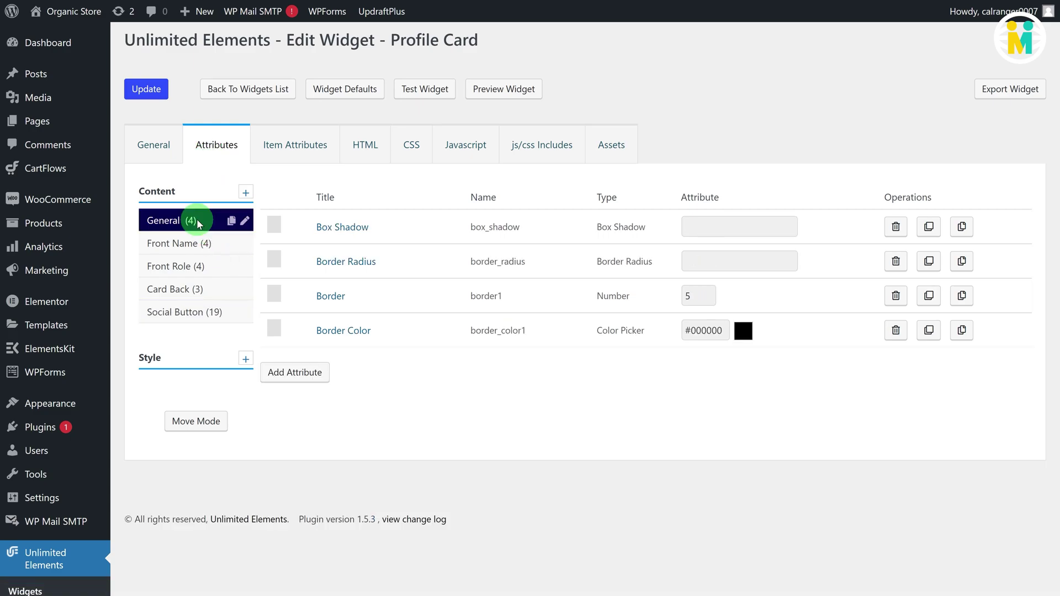
left_click(299, 373)
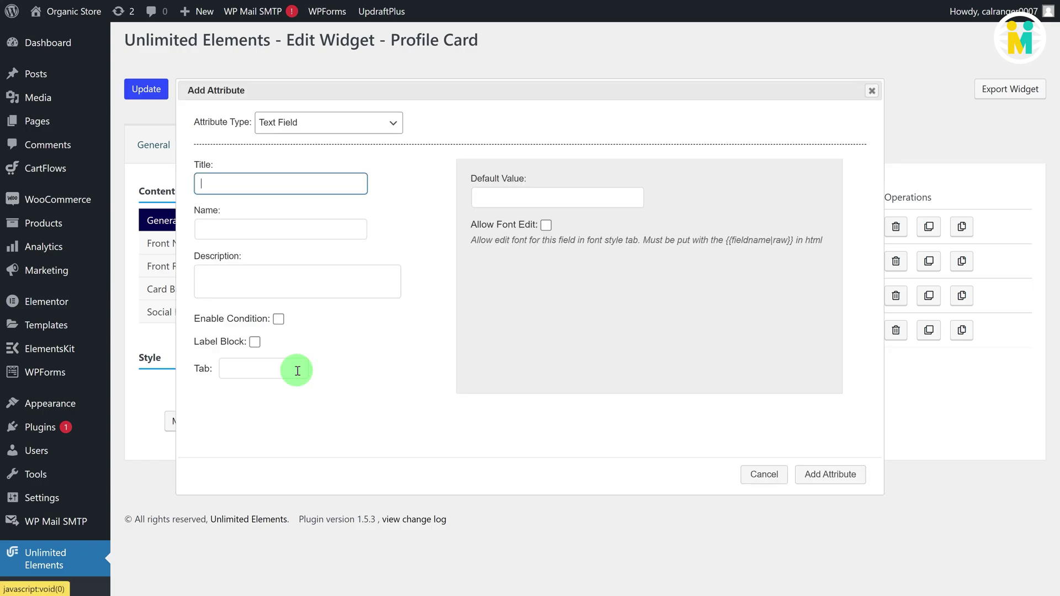
left_click(358, 123)
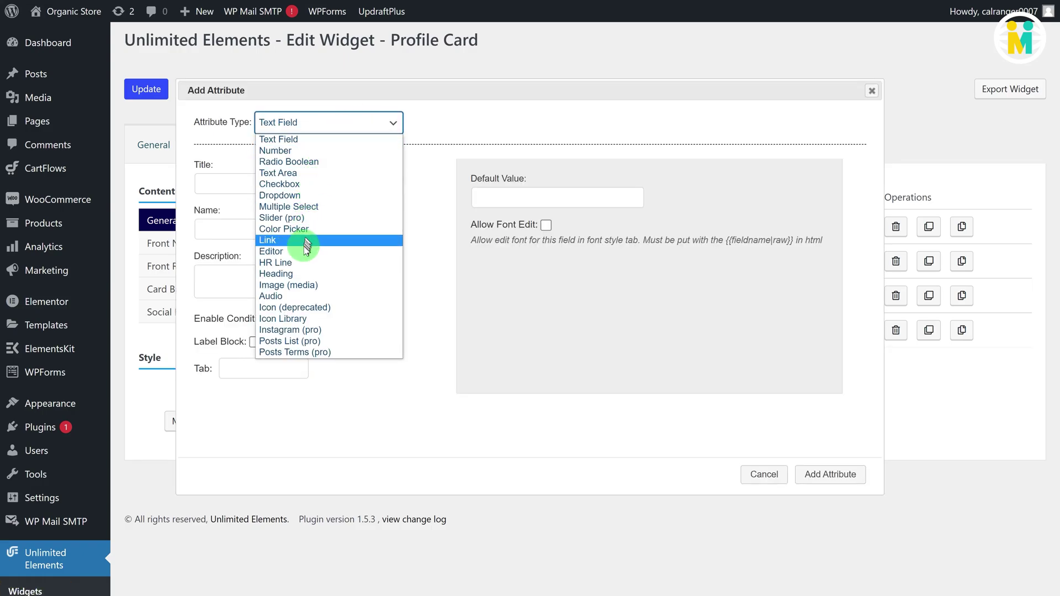
left_click(303, 284)
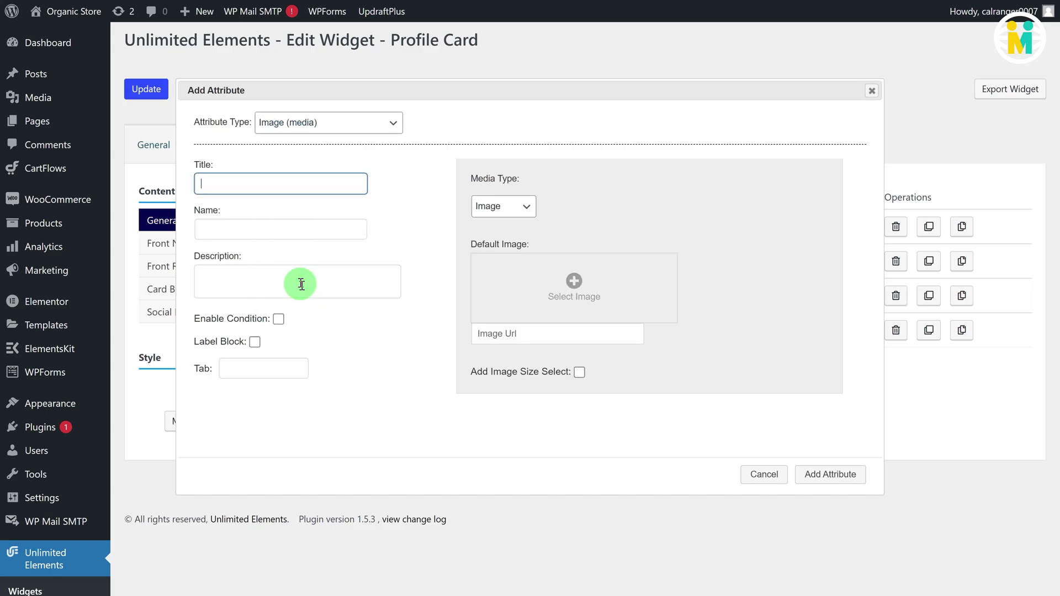
left_click(265, 188)
type("Profile Image")
left_click(260, 227)
type("profile_image")
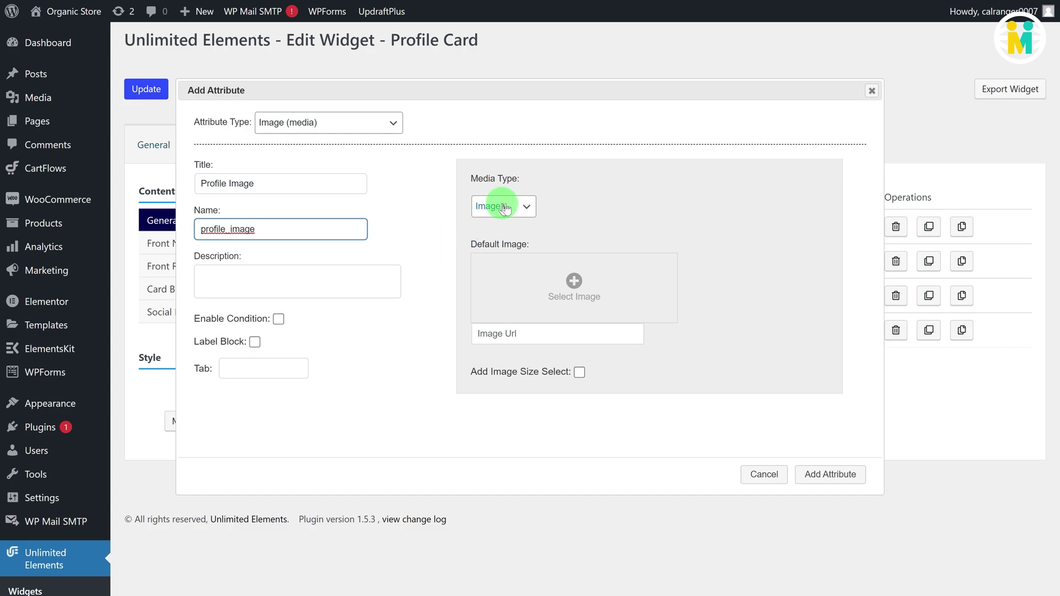
Step: Keep media type Image, set Man4 as default image, add the attribute and save
left_click(504, 209)
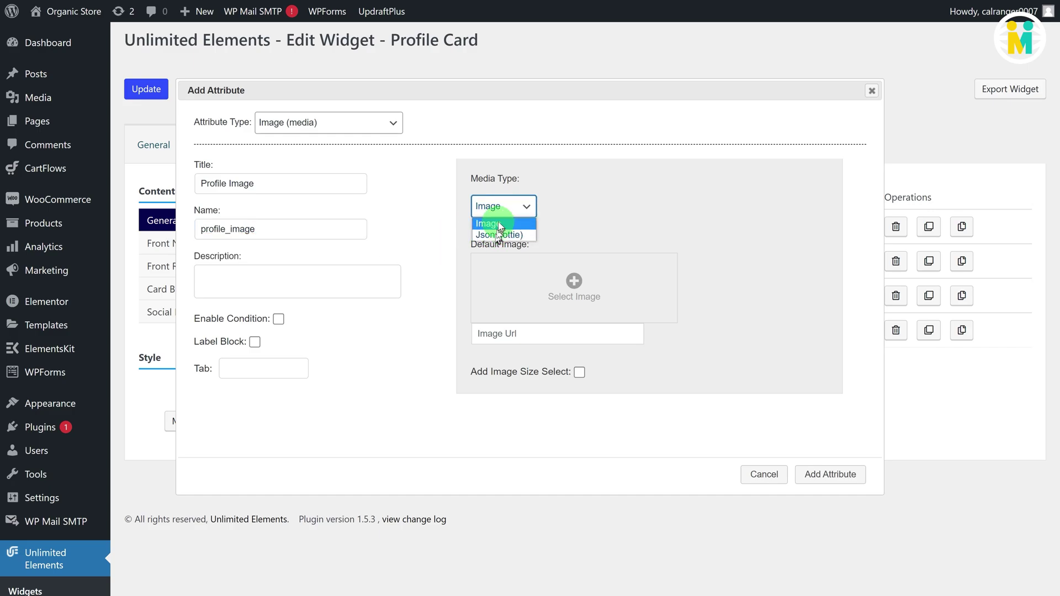
left_click(498, 224)
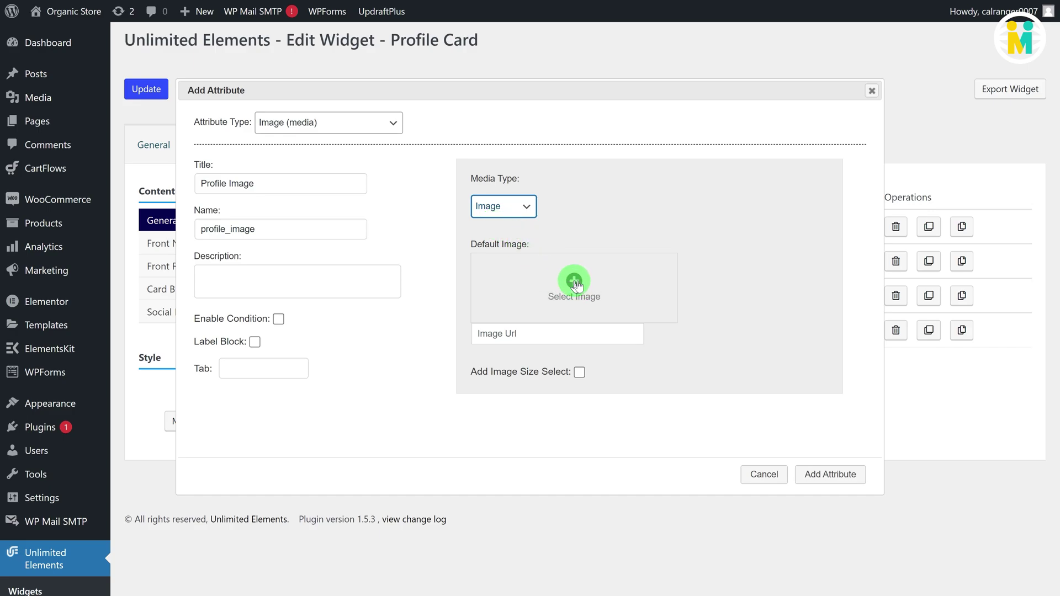
left_click(574, 283)
left_click(255, 192)
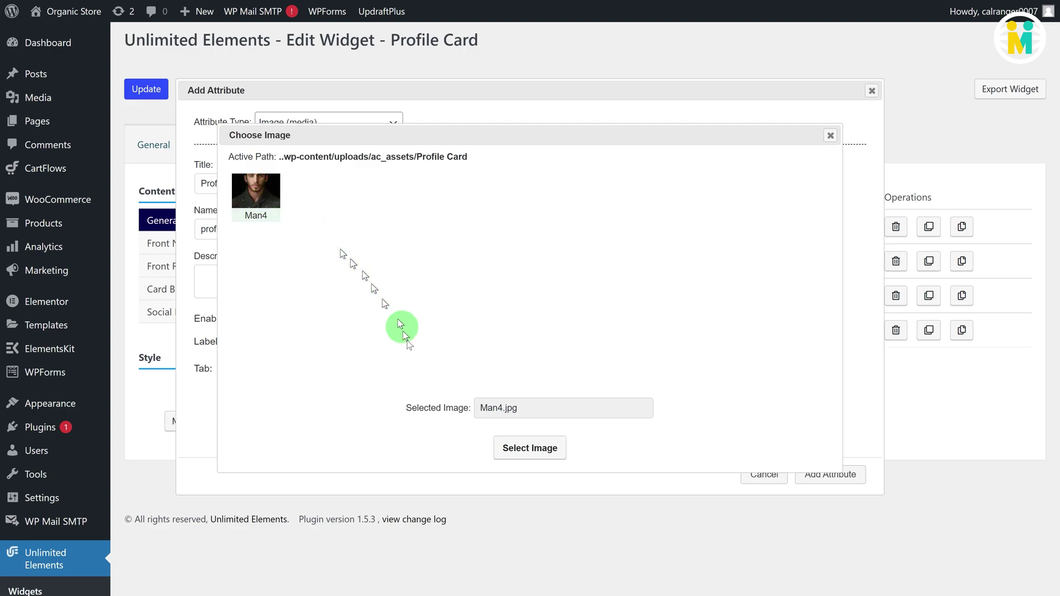
left_click(530, 449)
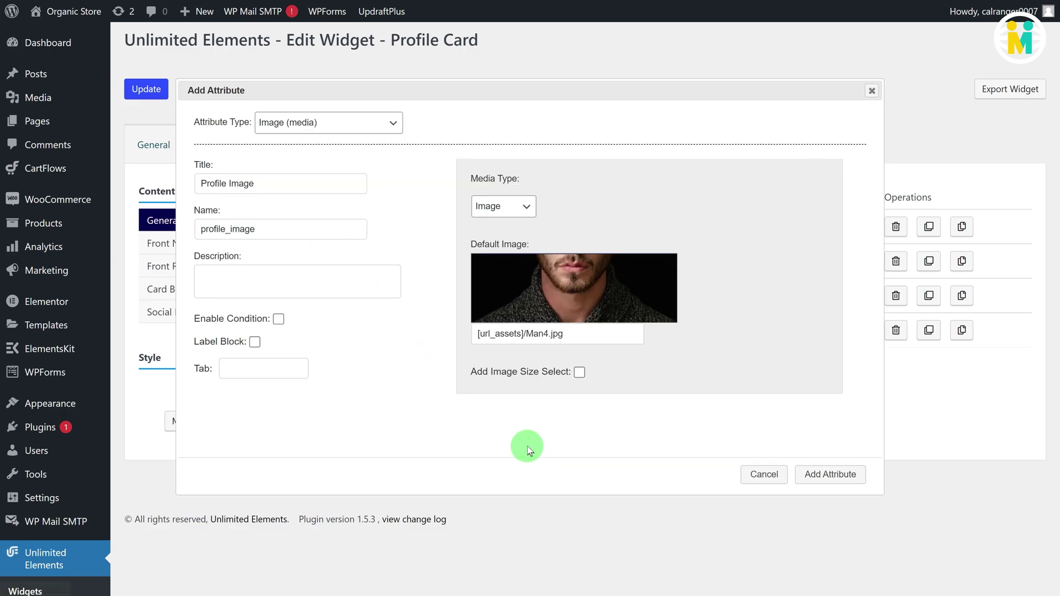
left_click(829, 475)
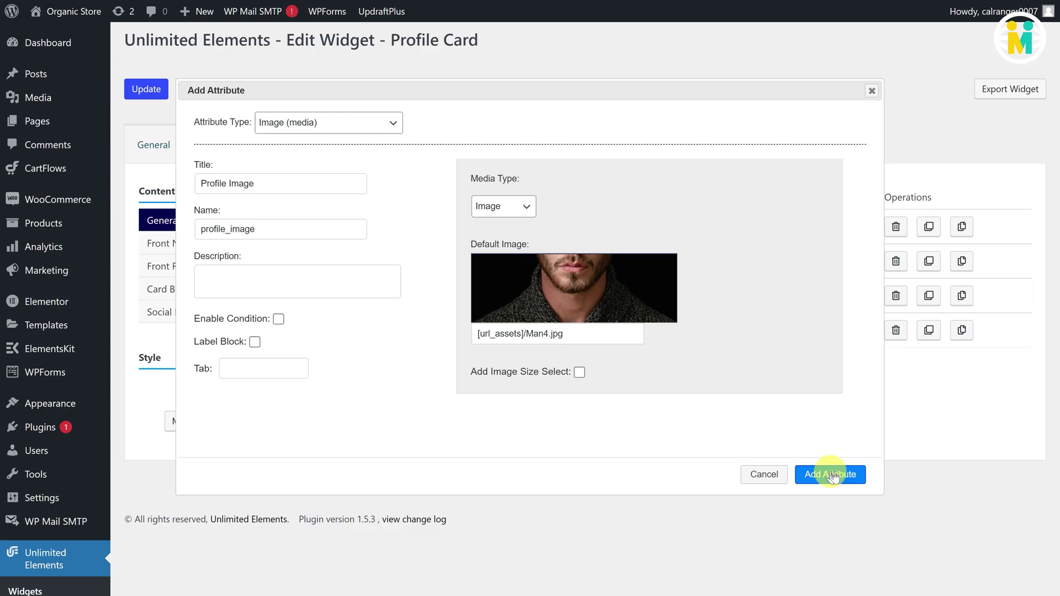
left_click(145, 90)
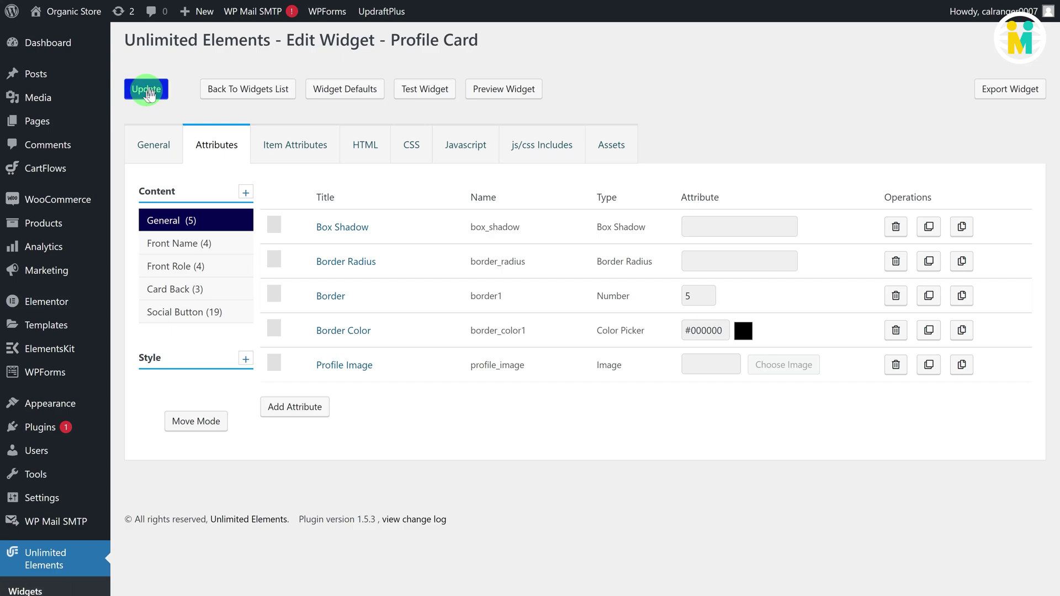
left_click(338, 191)
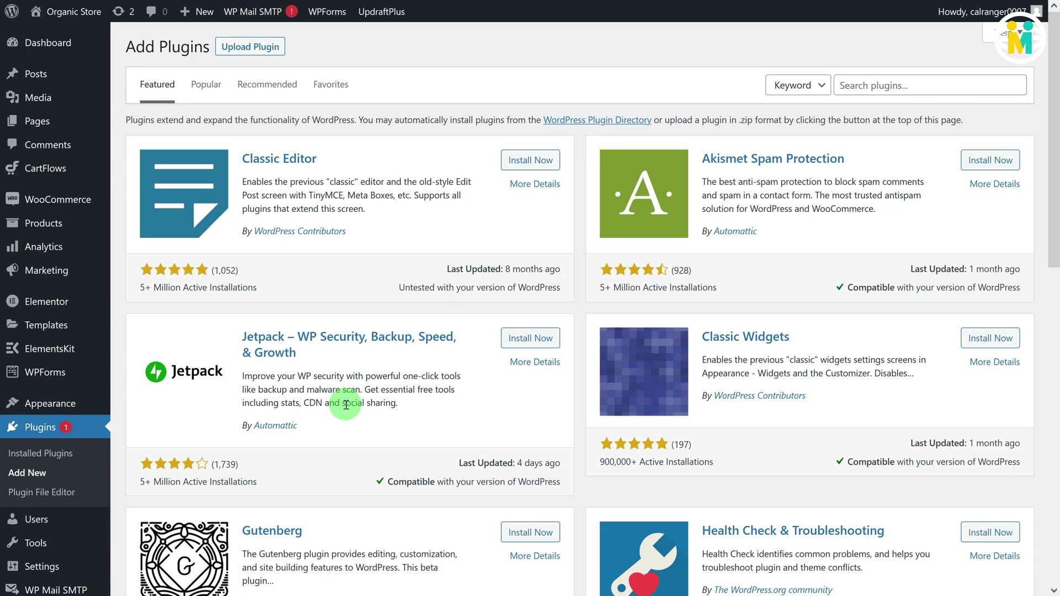
Step: Import the profile_card_elementor zip as a new widget from the Widgets list
scroll(346, 405, "down", 5)
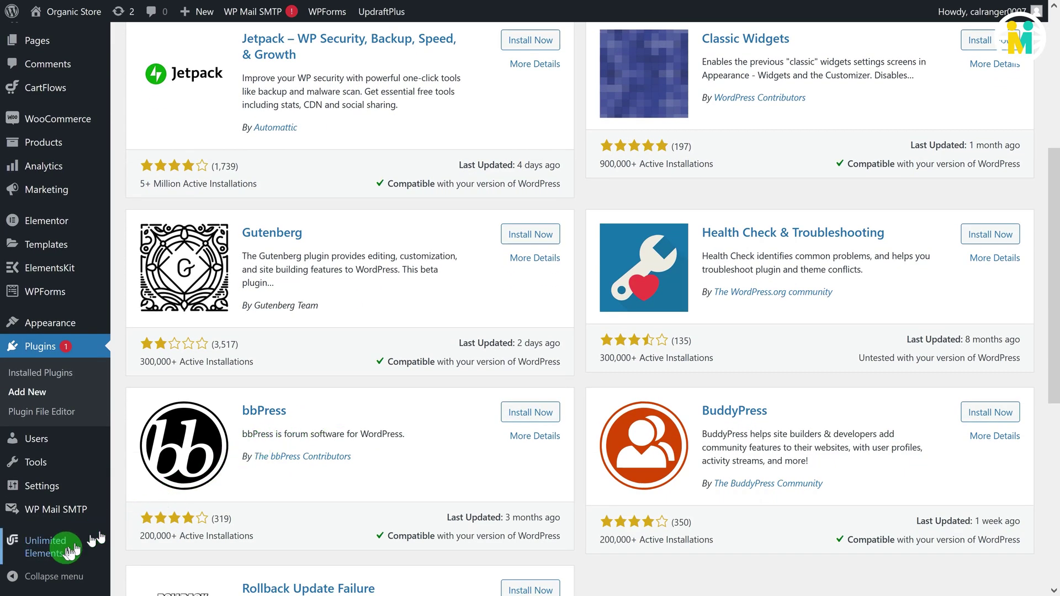
mouse_move(69, 549)
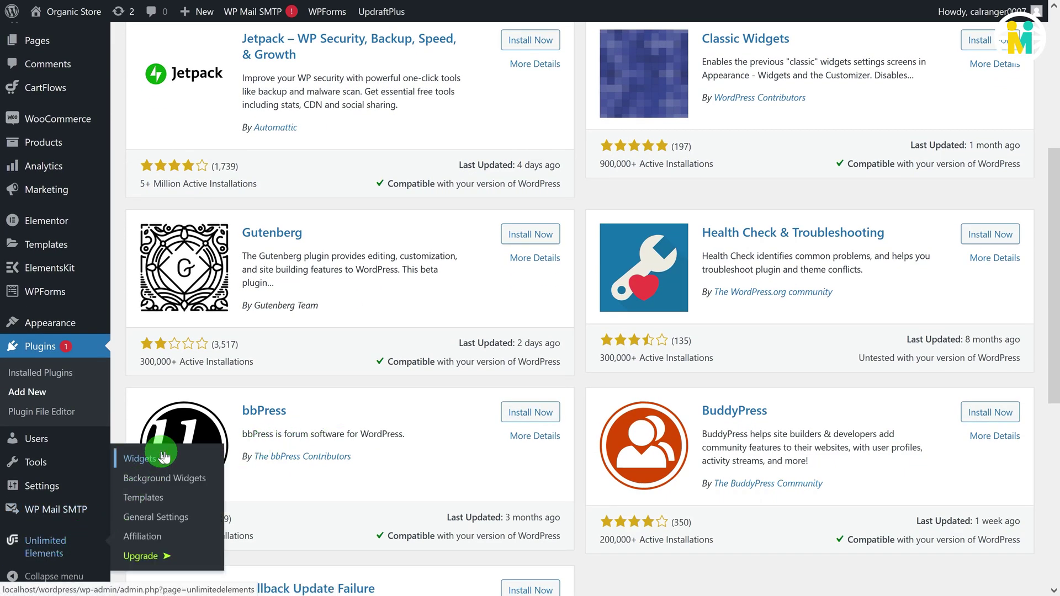
left_click(164, 457)
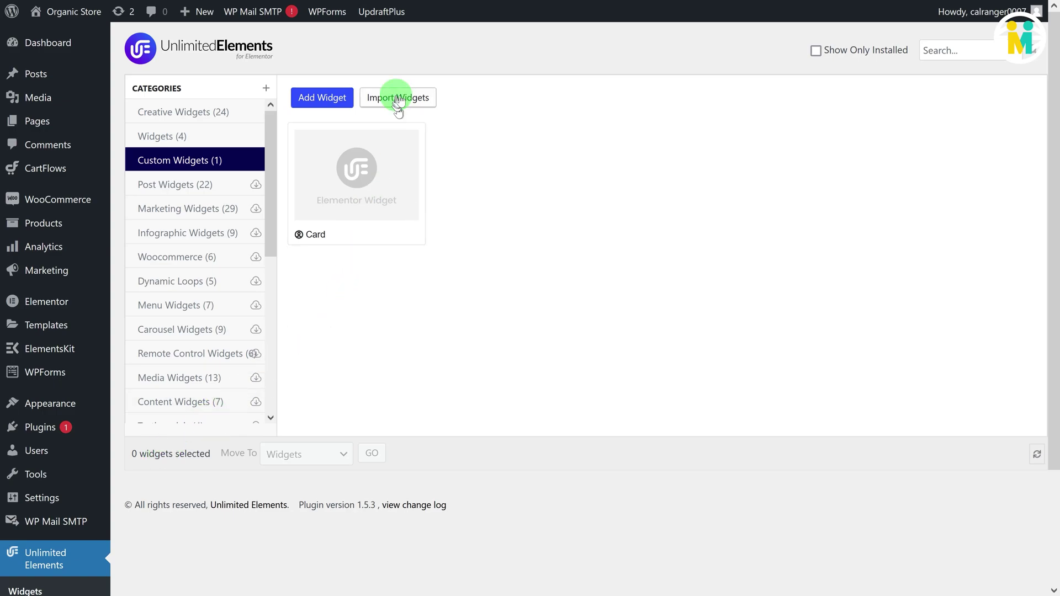
left_click(398, 103)
left_click(390, 248)
left_click(193, 112)
left_click(345, 224)
left_click(328, 414)
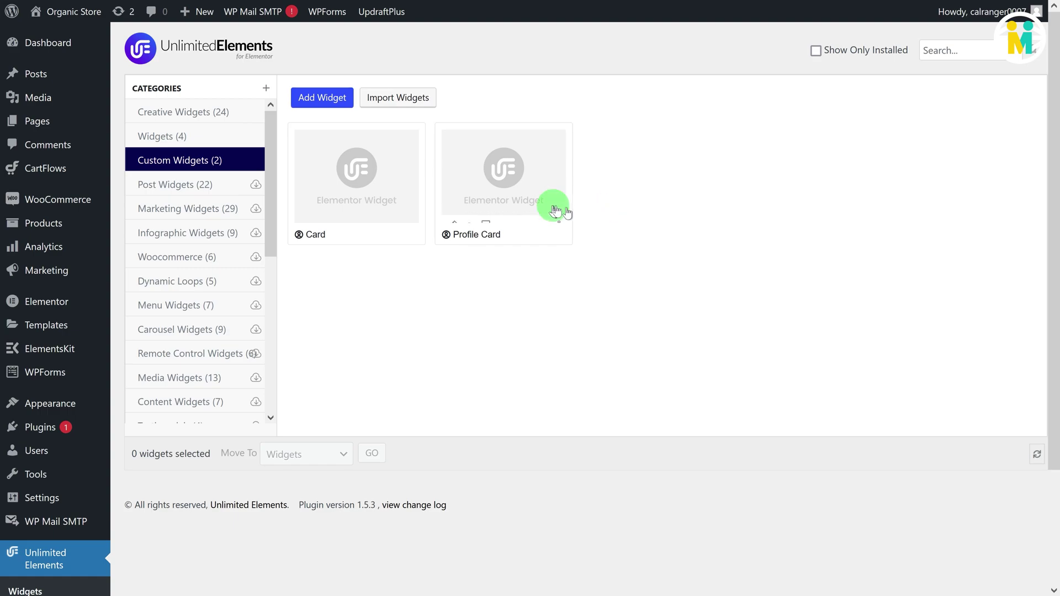
mouse_move(536, 206)
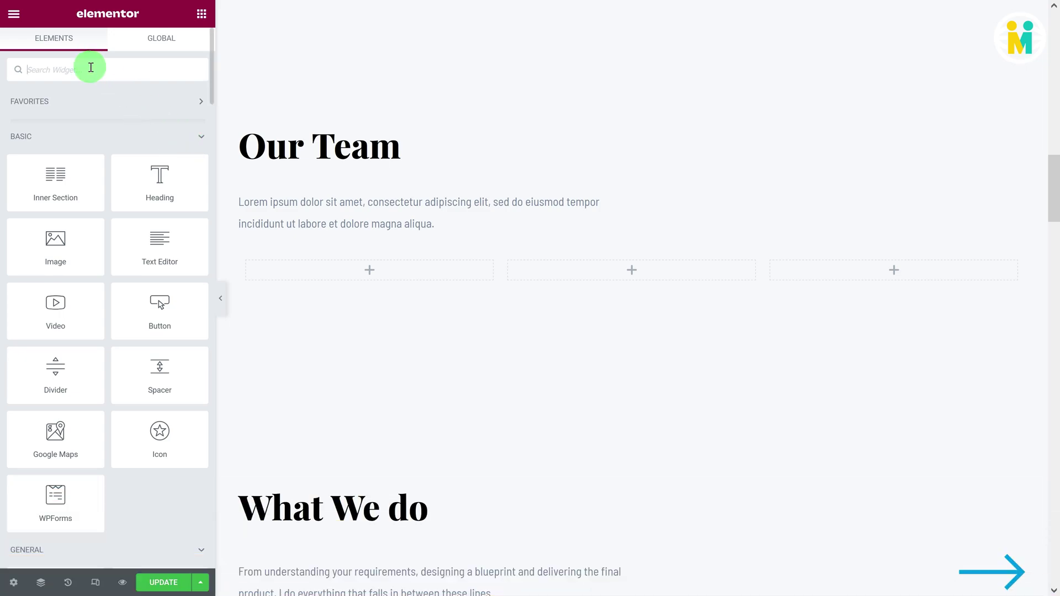
Step: Drag a Profile Card widget into the left, middle and right Our Team columns
left_click(91, 67)
type("prof")
left_click_drag(55, 117, 320, 280)
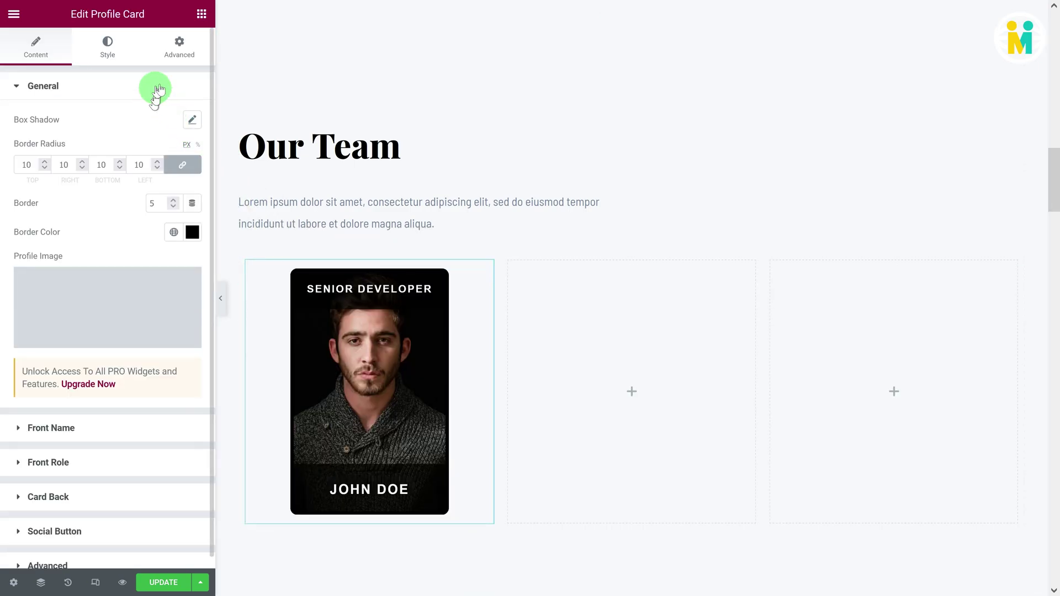
left_click(145, 59)
type("prof")
left_click_drag(55, 117, 552, 331)
left_click(202, 15)
type("prof")
left_click_drag(64, 113, 834, 365)
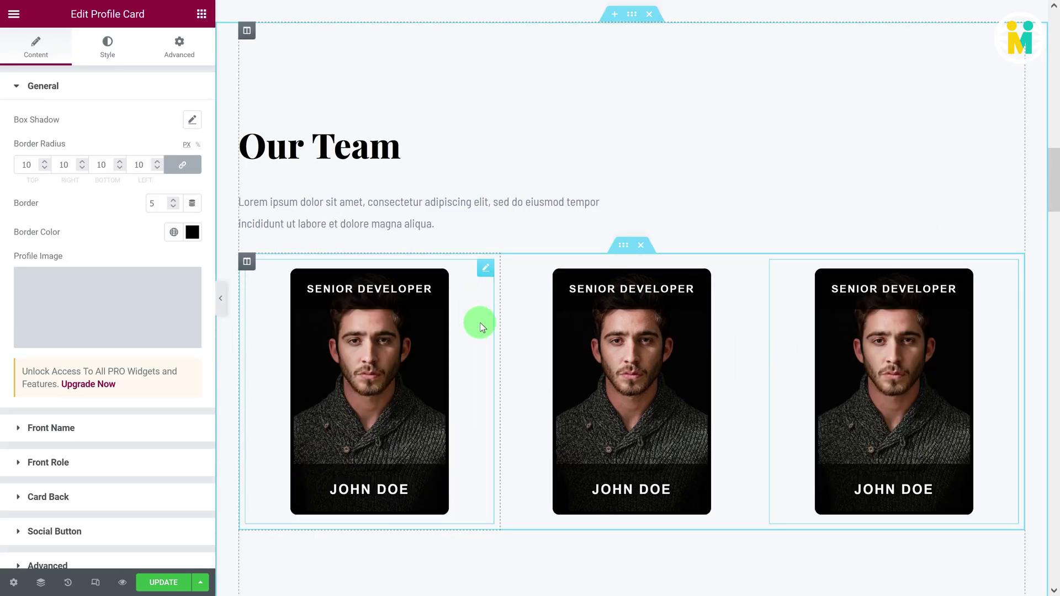
left_click(486, 269)
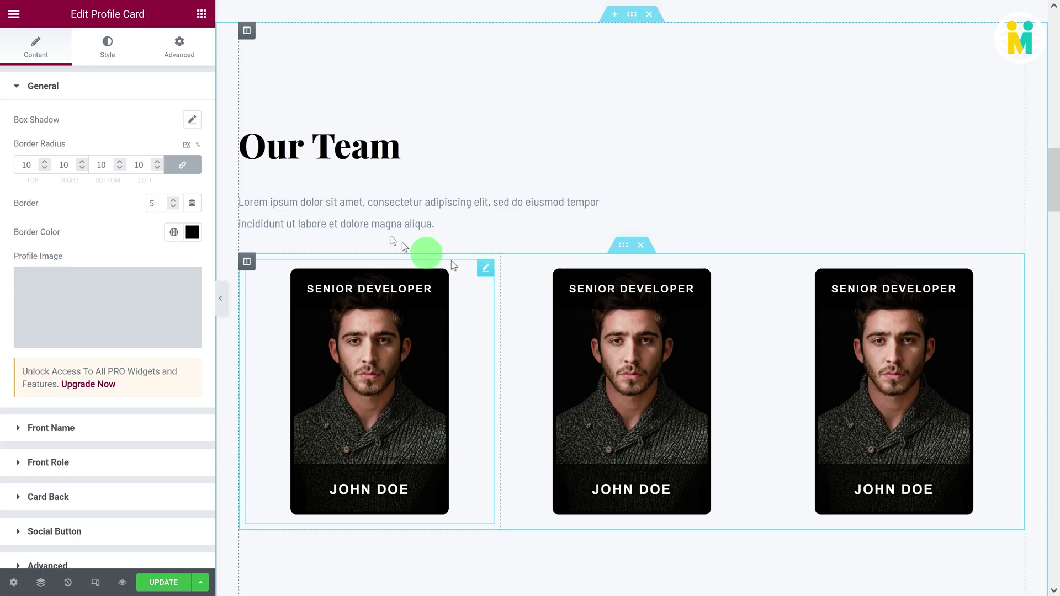
Step: Give the first card's box shadow blur 23 and 0.7 colour opacity
left_click(192, 119)
left_click_drag(35, 261, 53, 260)
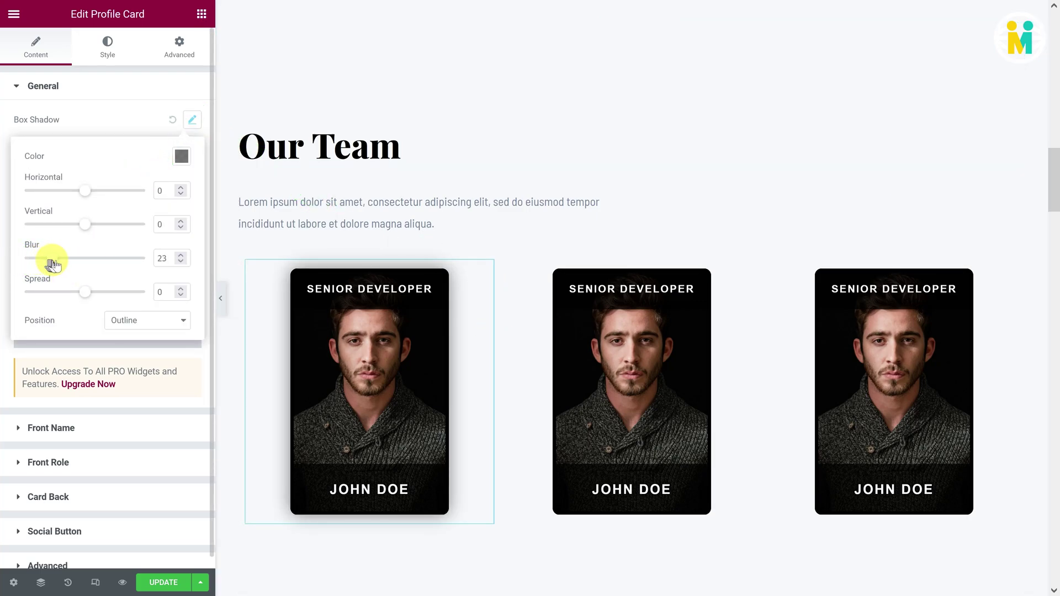
left_click(182, 158)
left_click_drag(104, 348, 133, 349)
left_click(107, 131)
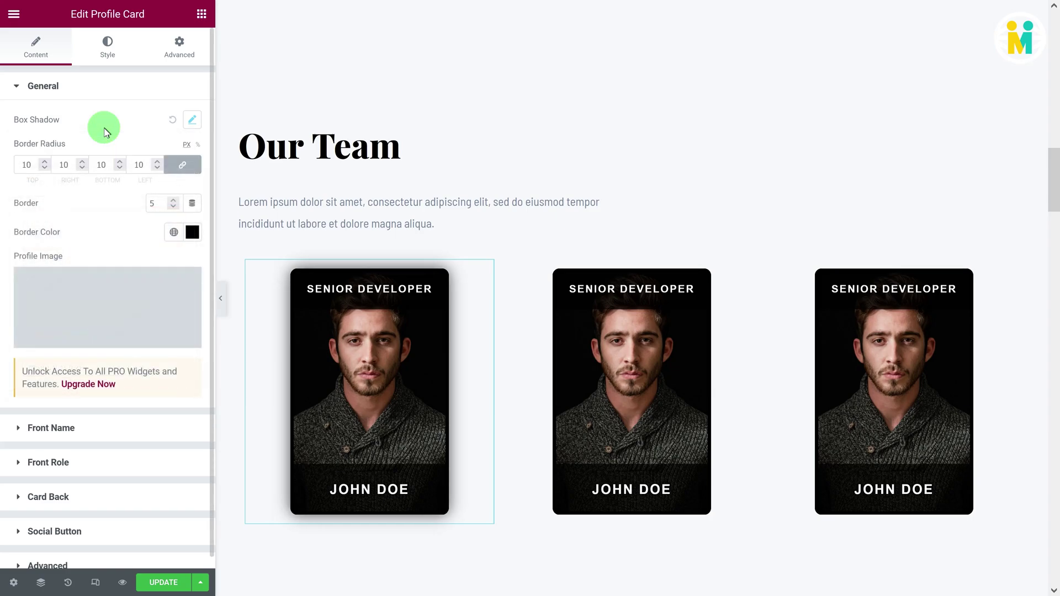
Step: Raise the second card's shadow blur and set its colour opacity to 0.6
left_click(747, 266)
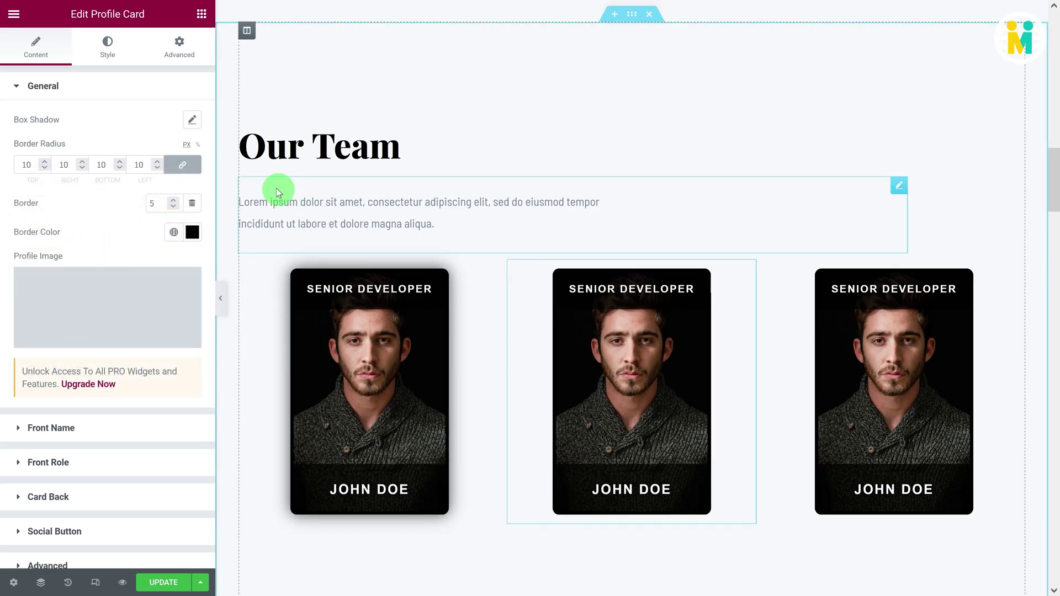
left_click(192, 119)
left_click_drag(37, 258, 42, 258)
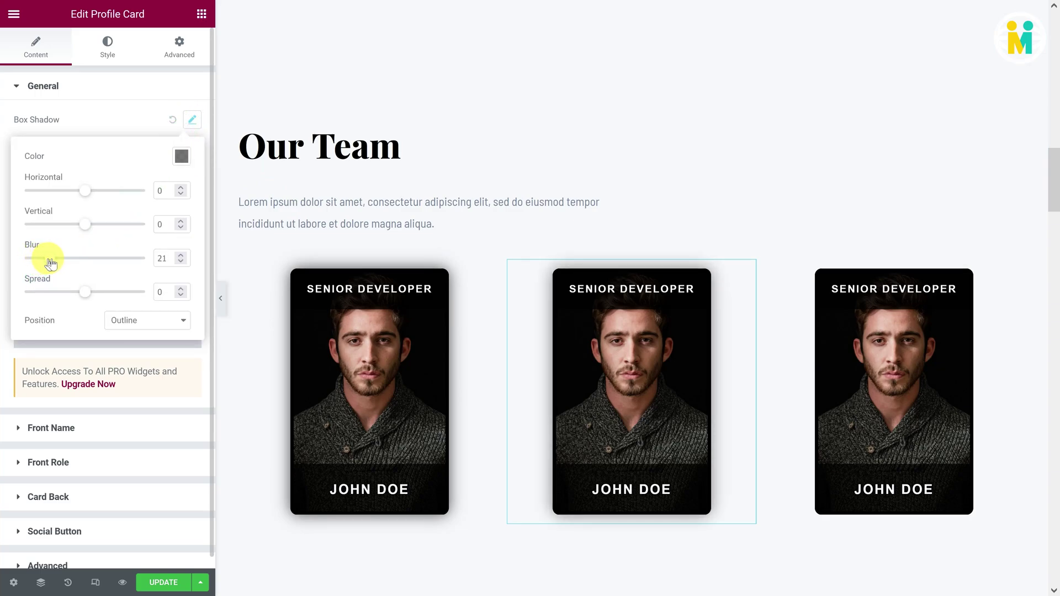
left_click(175, 164)
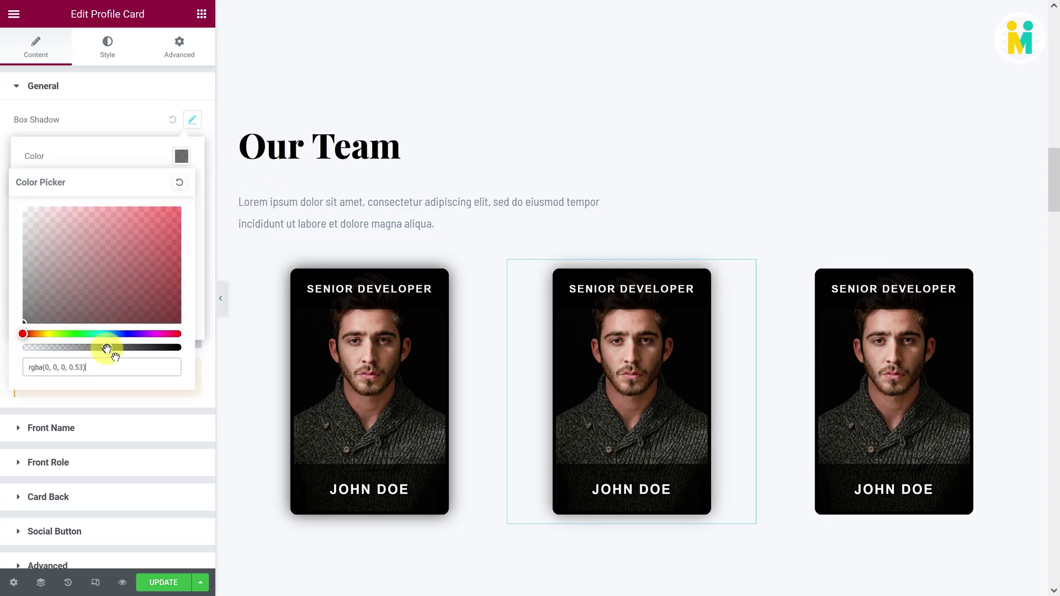
left_click_drag(107, 349, 116, 350)
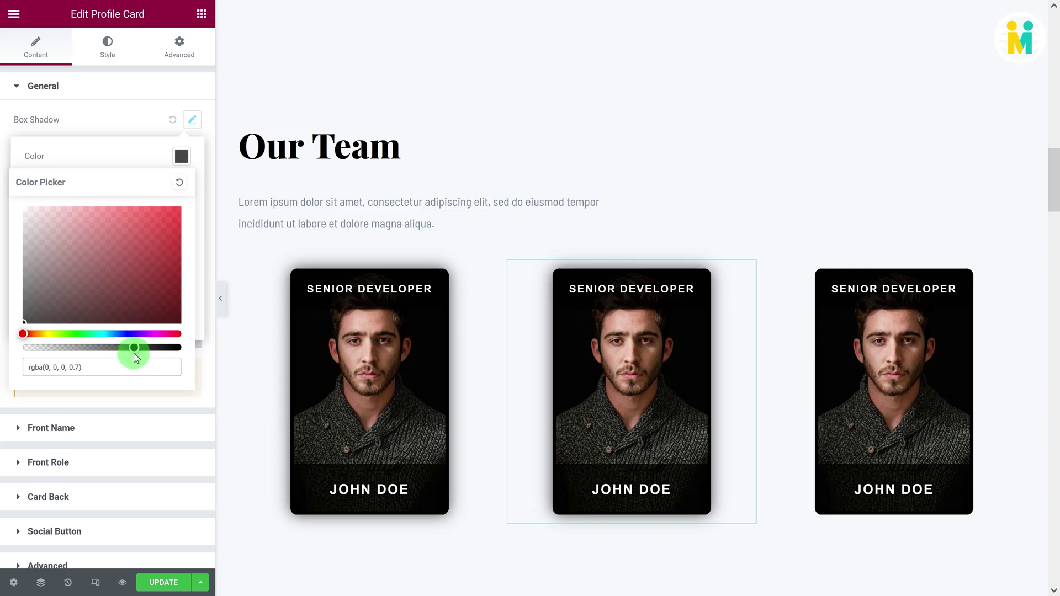
left_click(130, 130)
Step: Set the middle card's profile image to Man3.jpg, the man in glasses
left_click(71, 295)
left_click(221, 193)
left_click(994, 556)
left_click(103, 424)
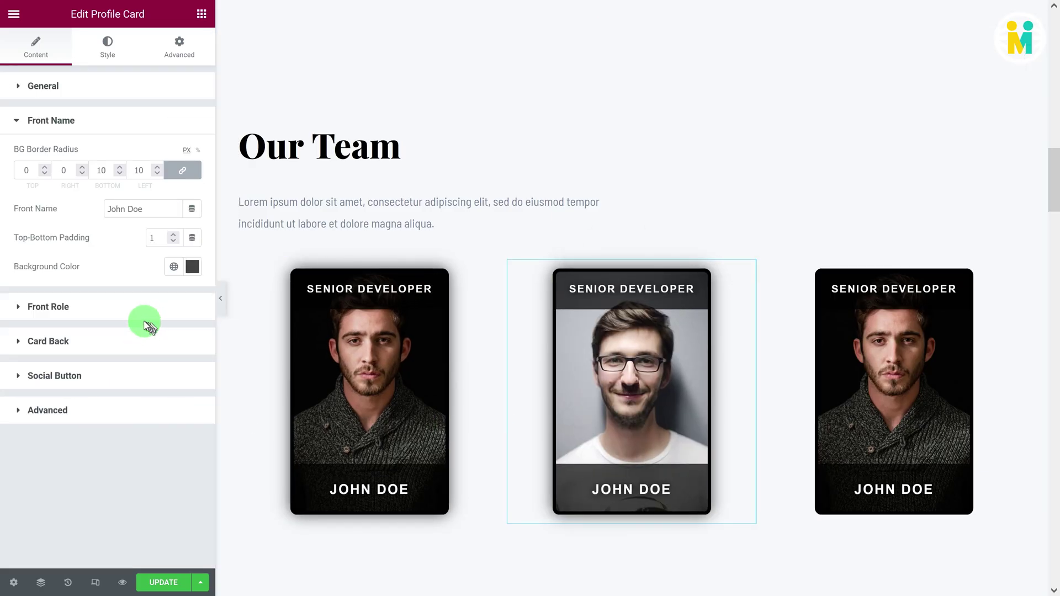
left_click_drag(148, 216, 57, 211)
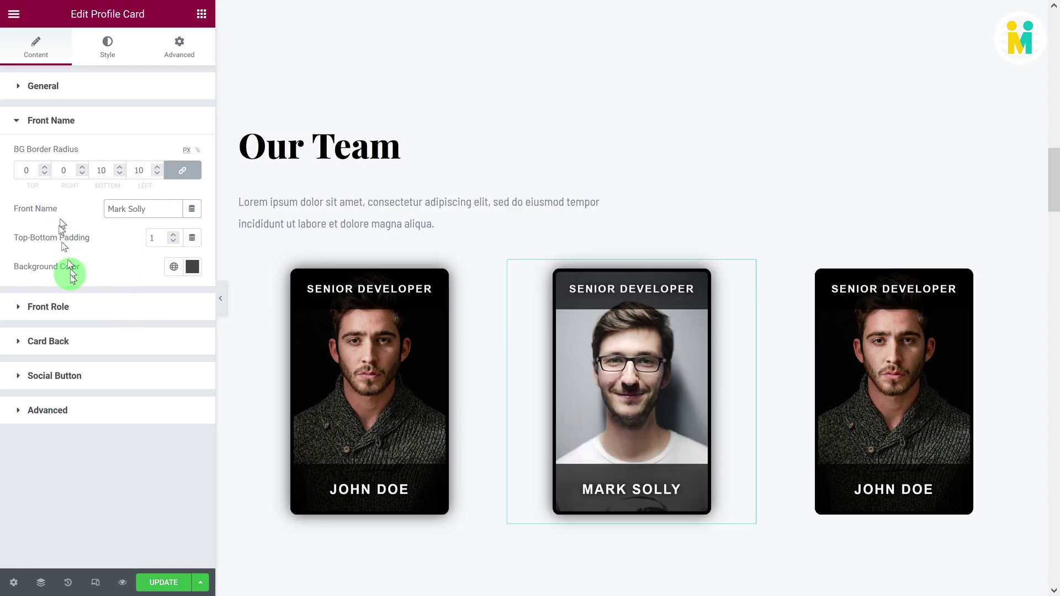
left_click(75, 308)
left_click_drag(172, 272, 86, 270)
type("Programmer")
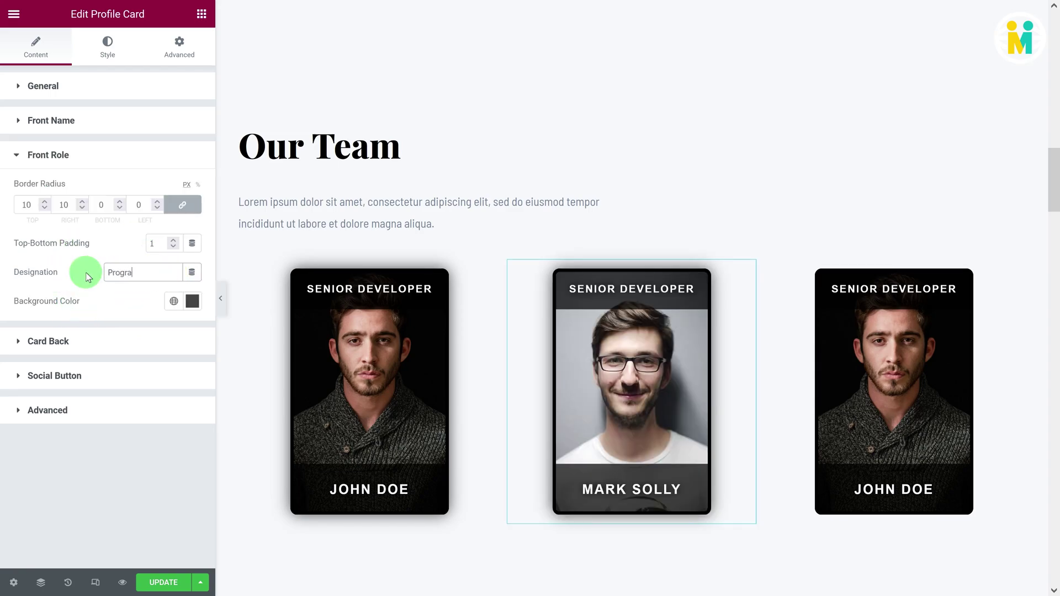
left_click(81, 341)
left_click_drag(160, 255, 76, 252)
left_click(69, 321)
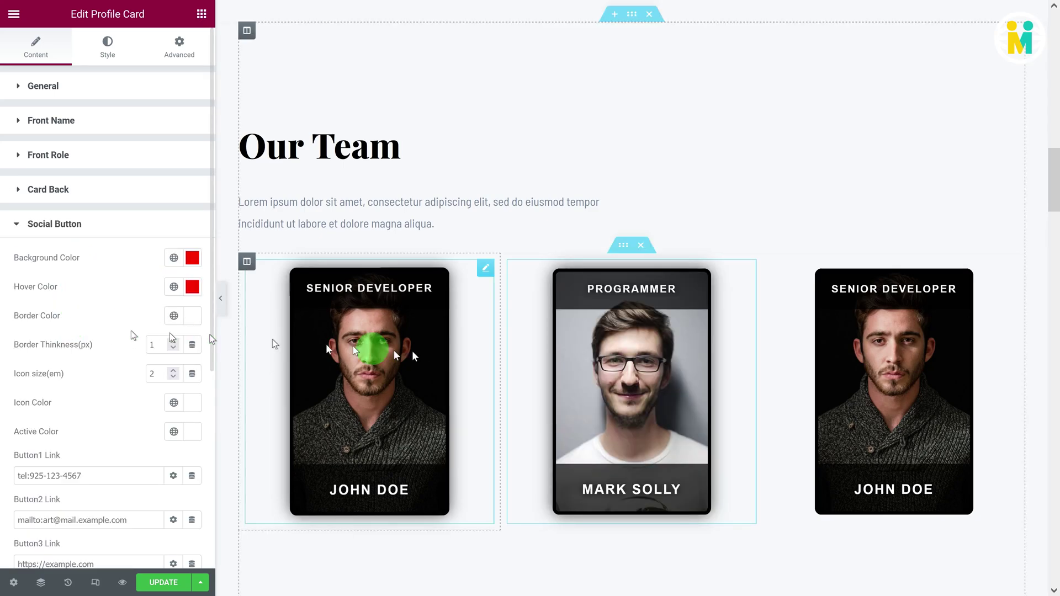
mouse_move(619, 366)
scroll(100, 420, "down", 6)
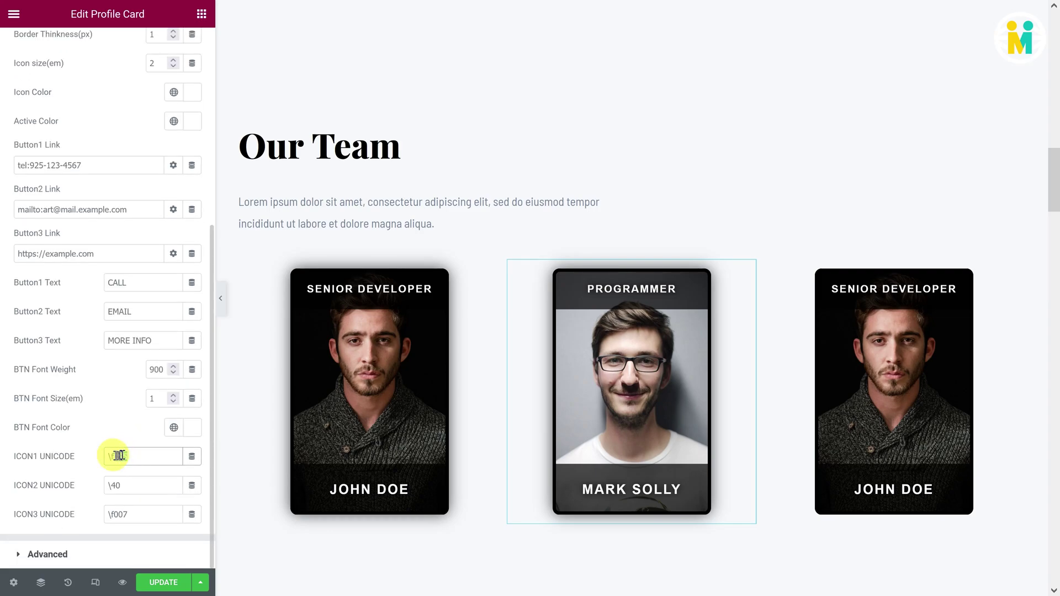
key("BackSpace")
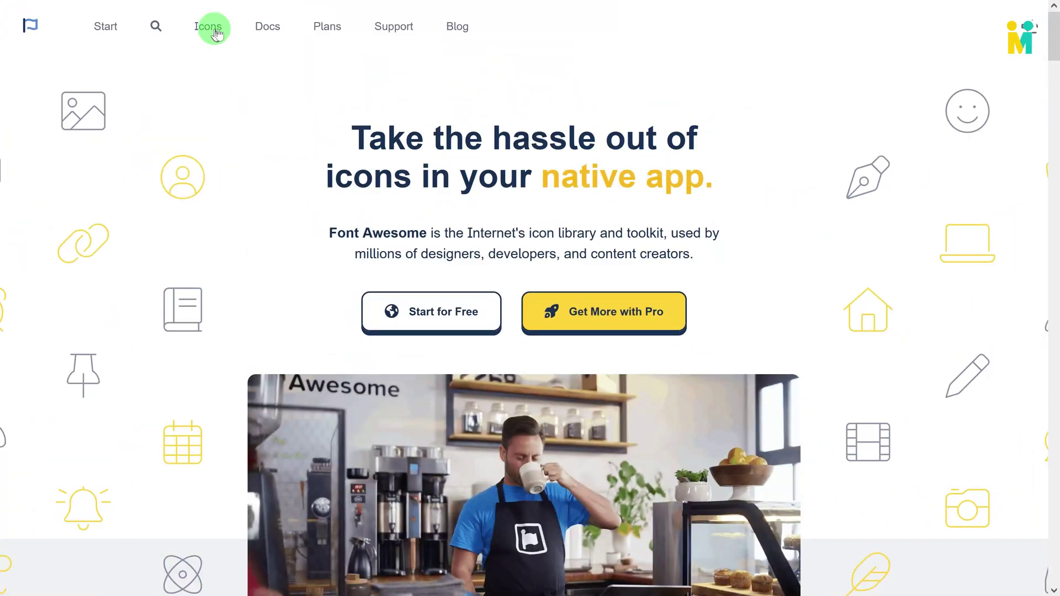
Step: Search Font Awesome icons for 'call' and copy the headset icon's code f590
left_click(217, 34)
left_click(324, 96)
type("call")
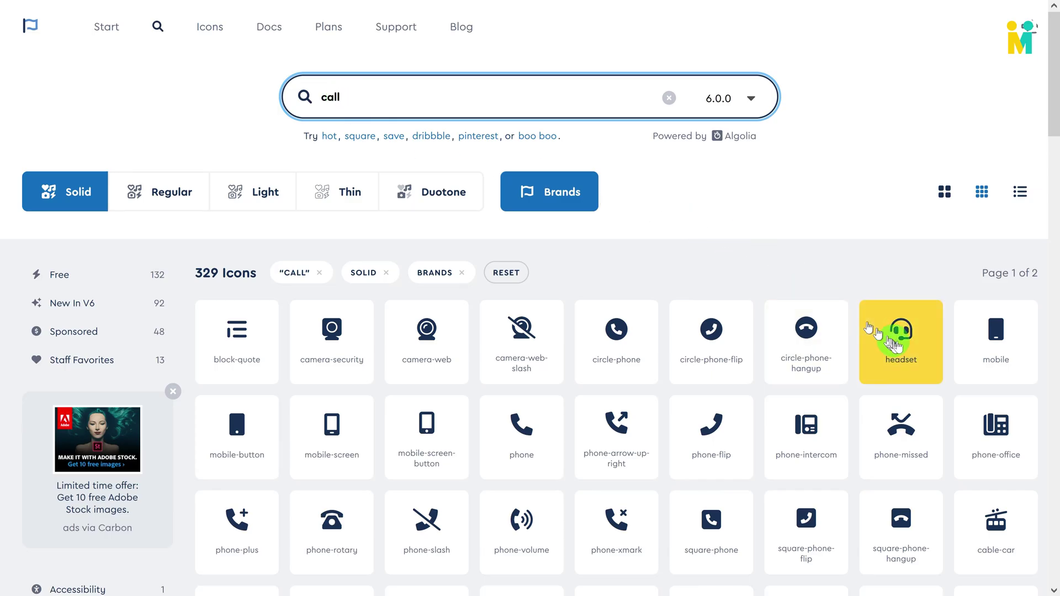
left_click(892, 342)
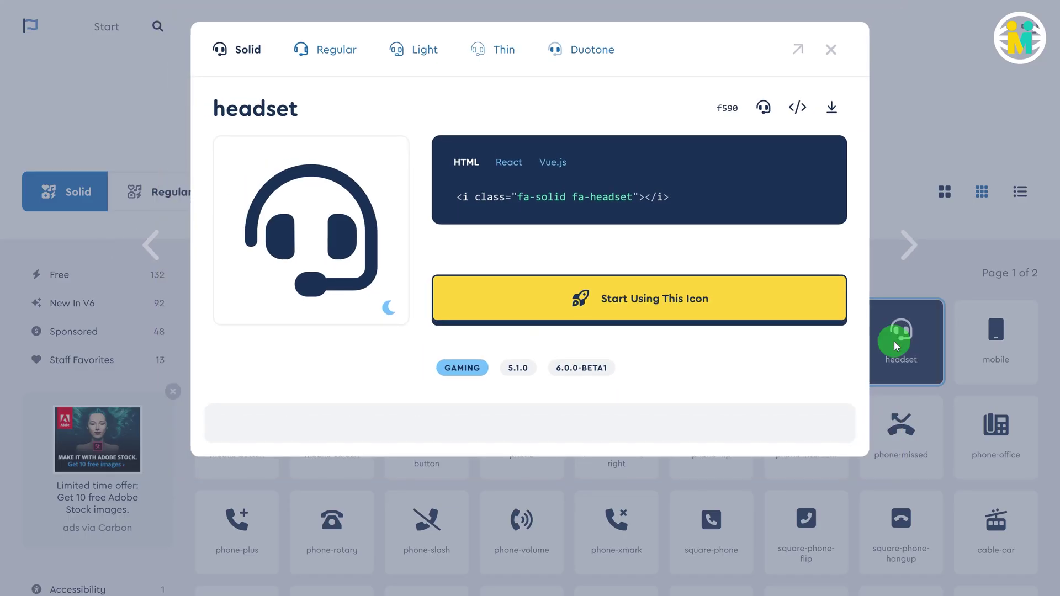
left_click(730, 109)
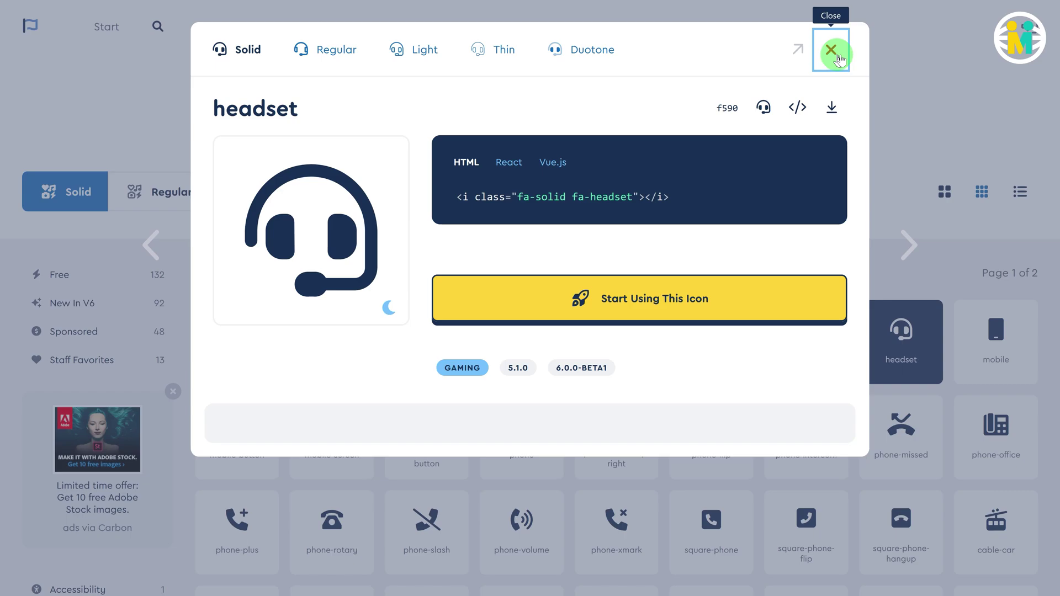
left_click(832, 53)
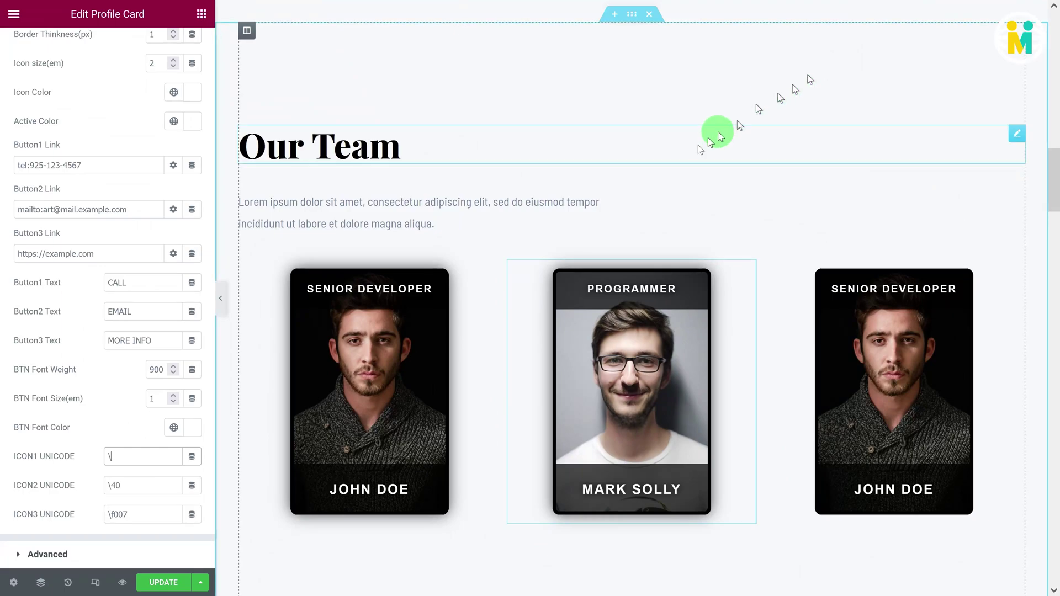
Step: Enter the headset code f590 in ICON1 UNICODE and clear ICON2 UNICODE's value
type("f590")
mouse_move(582, 436)
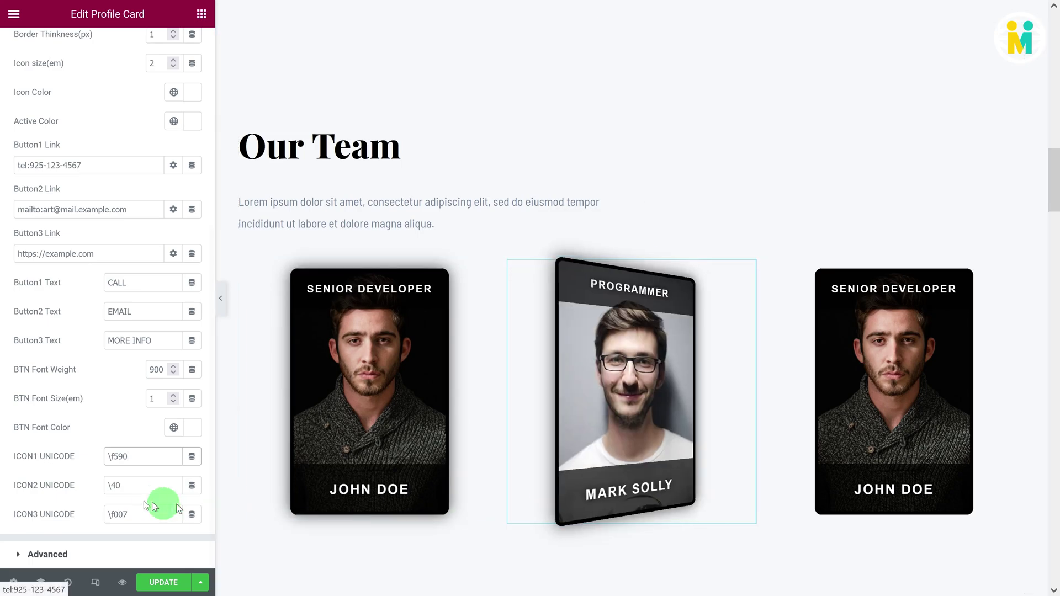
key("BackSpace")
key("BackSpace")
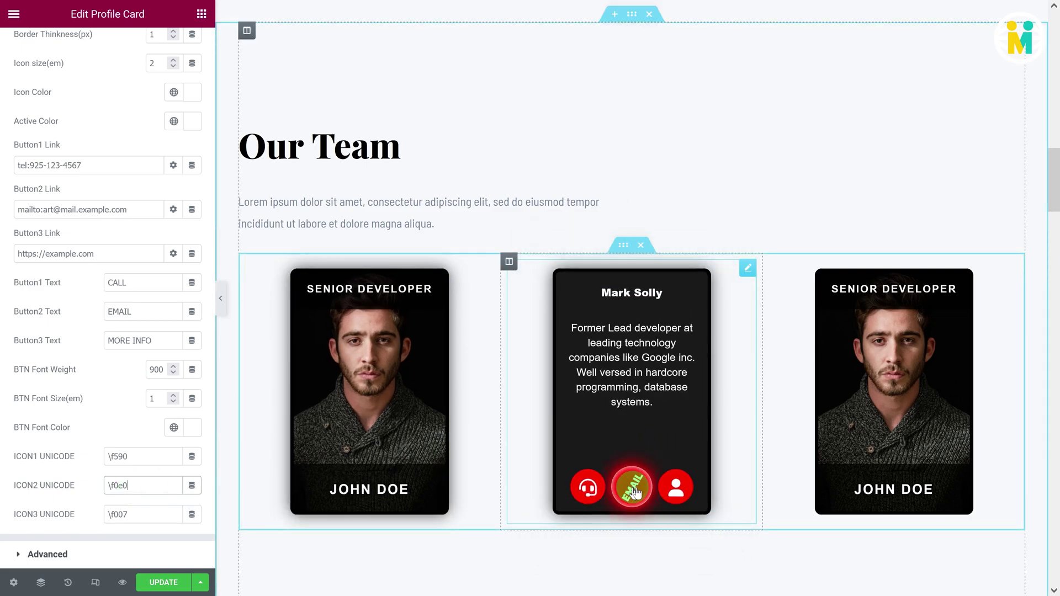
Step: Enter icon code f05a, then give the third card a blur-20 shadow at 0.69 opacity
type("f05a")
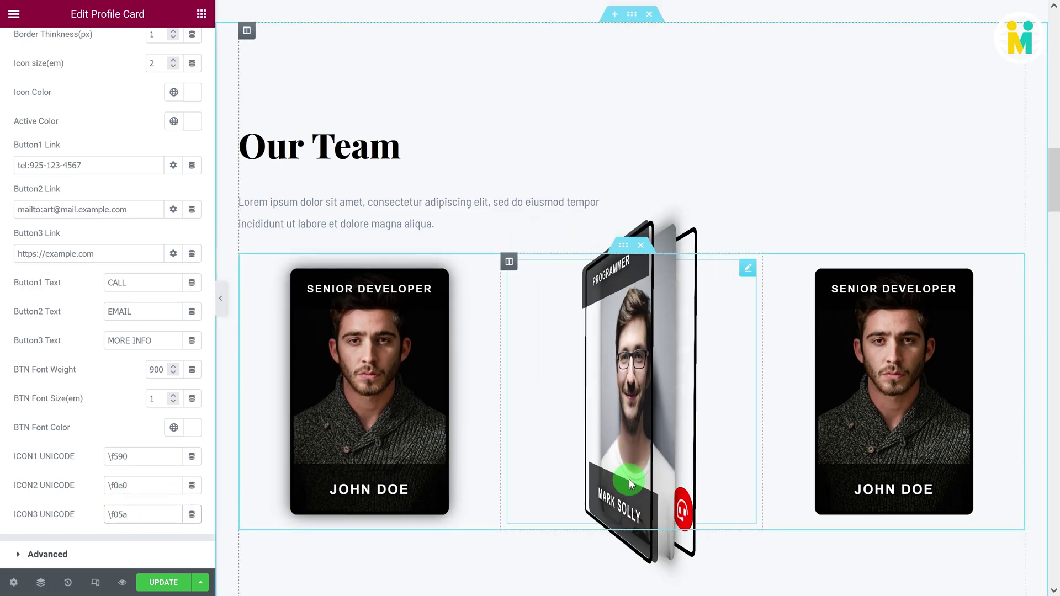
left_click(1012, 268)
left_click(192, 119)
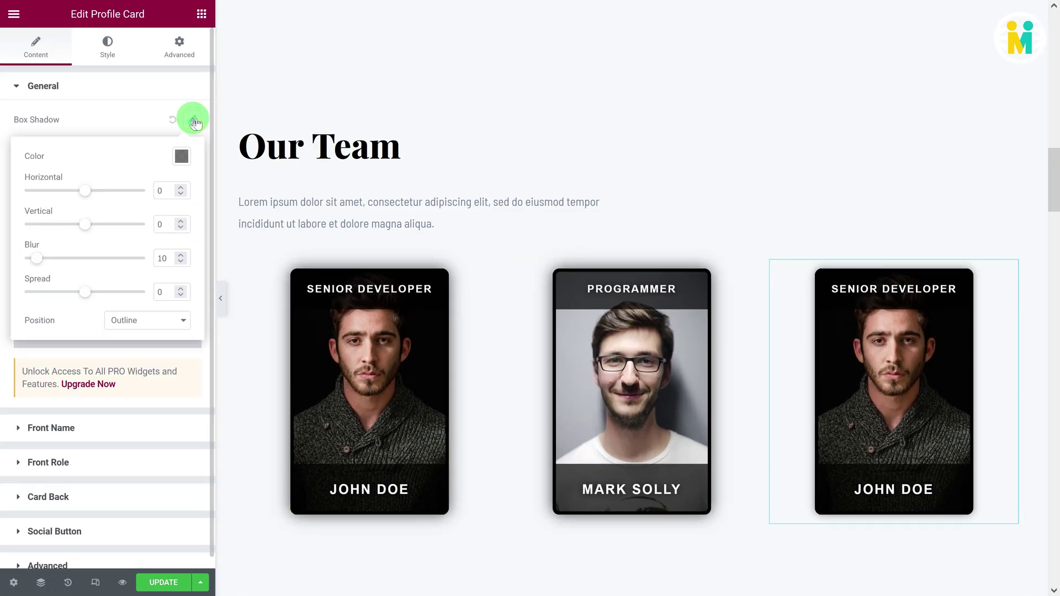
left_click_drag(43, 258, 51, 259)
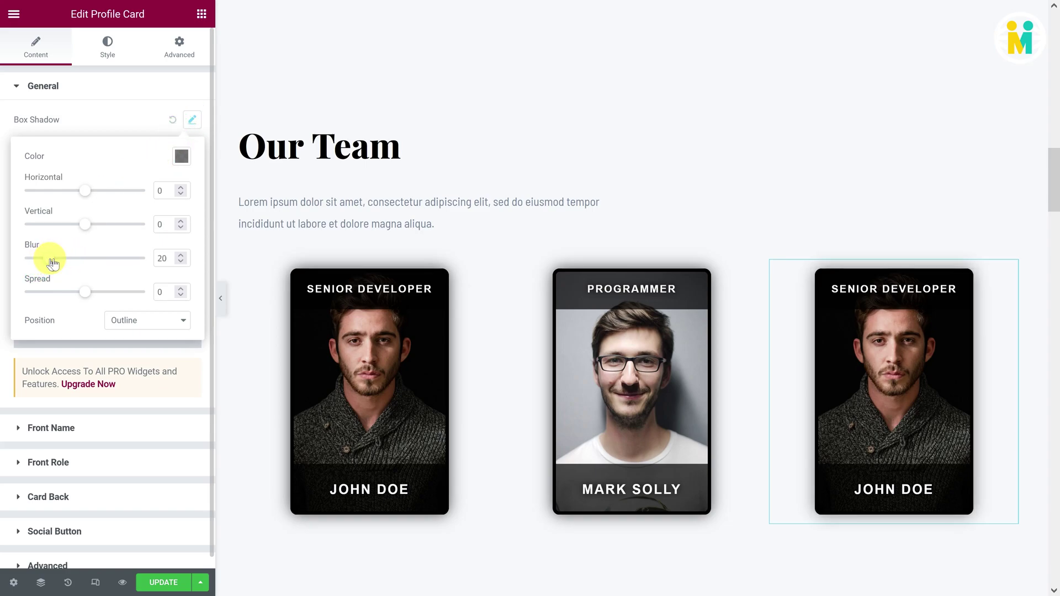
left_click(180, 159)
left_click_drag(82, 347, 132, 347)
left_click(113, 134)
Step: Set the third card's profile image to Man2.jpg, the bearded man
left_click(90, 291)
left_click(424, 196)
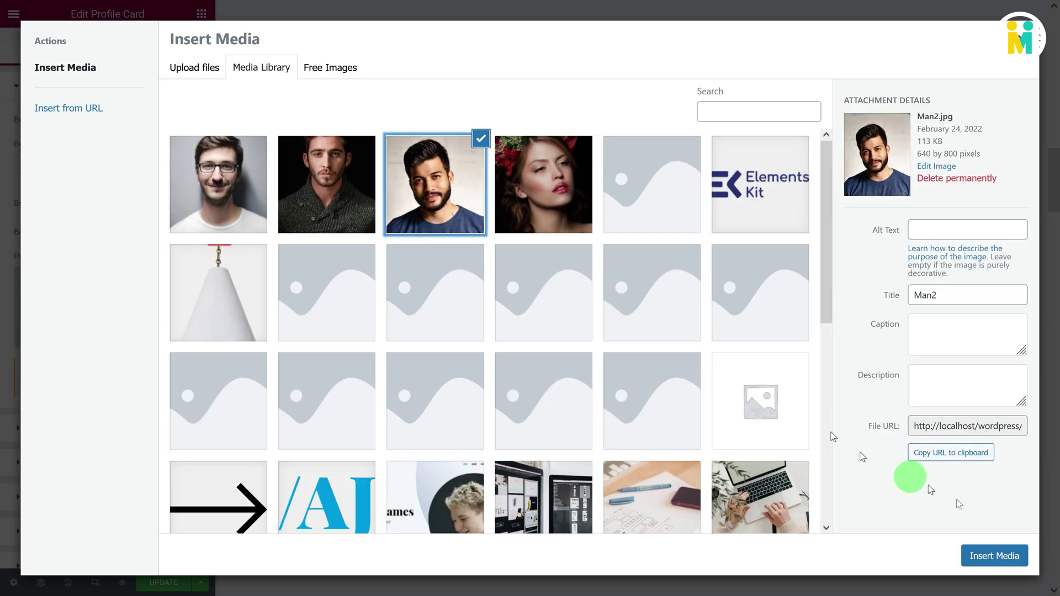
left_click(994, 556)
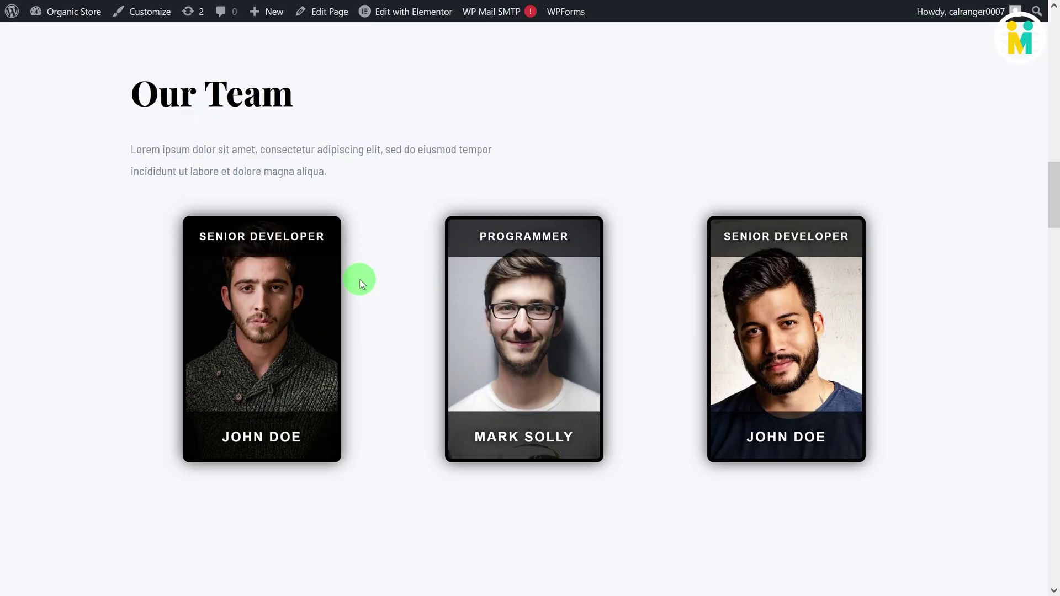
mouse_move(279, 296)
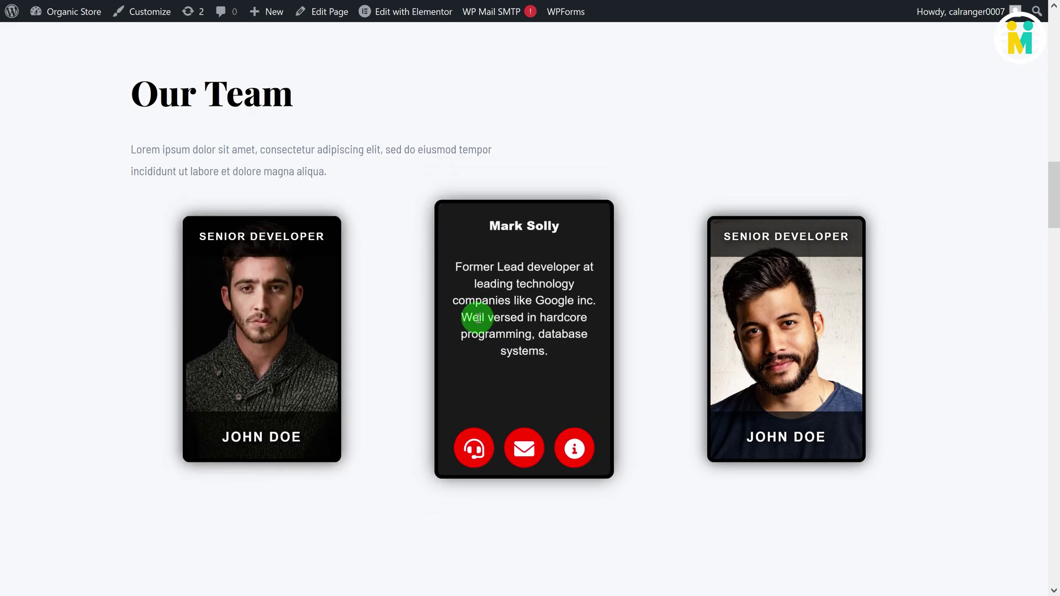
mouse_move(733, 340)
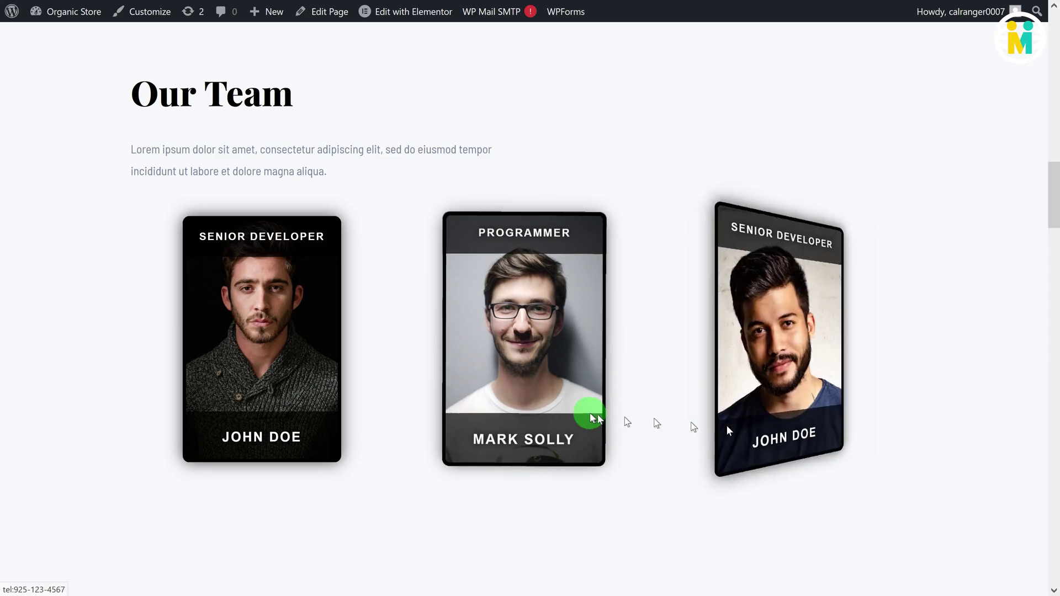
mouse_move(585, 412)
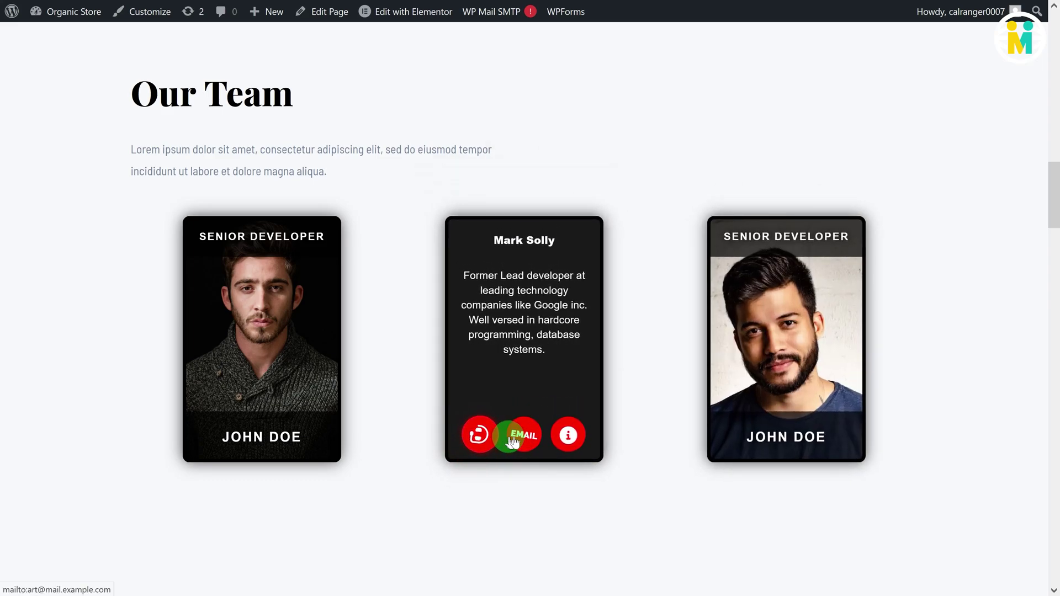